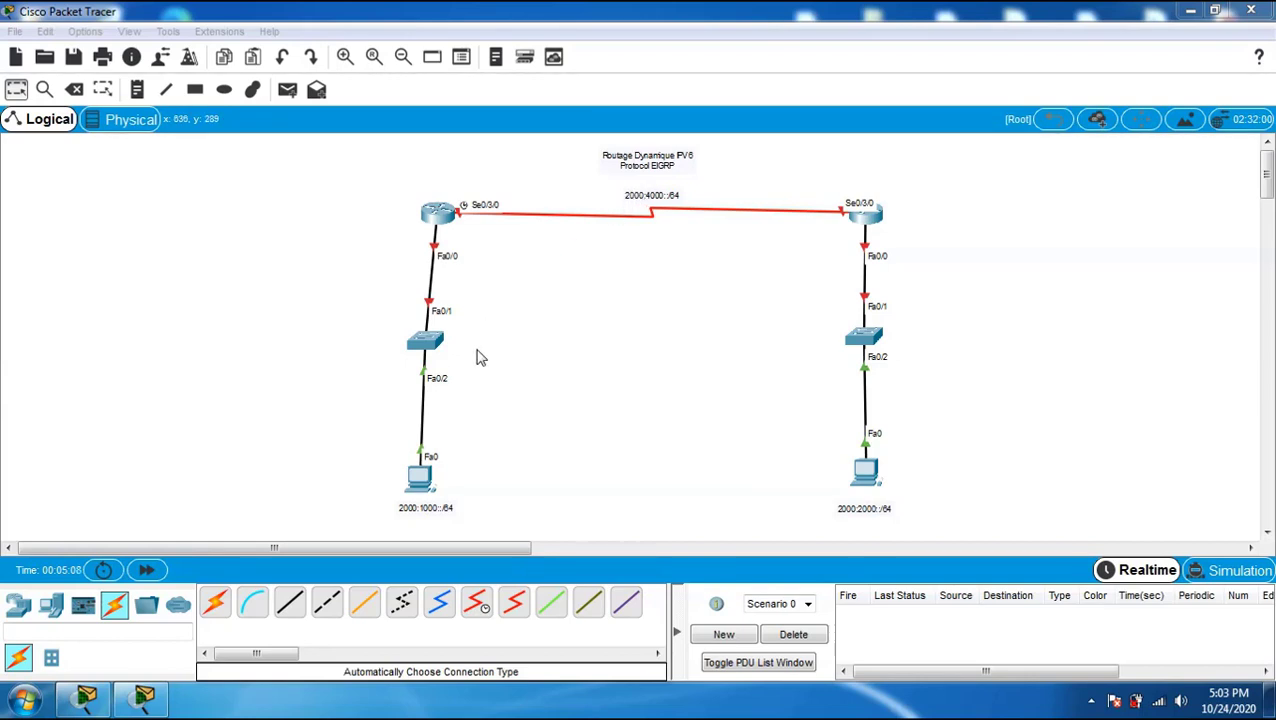
Step: Assign IPv6 address 2000:1000::1/64 to FastEthernet0/0 of Router0, the router serving the 2000:1000::/64 network, through its command line
click(300, 289)
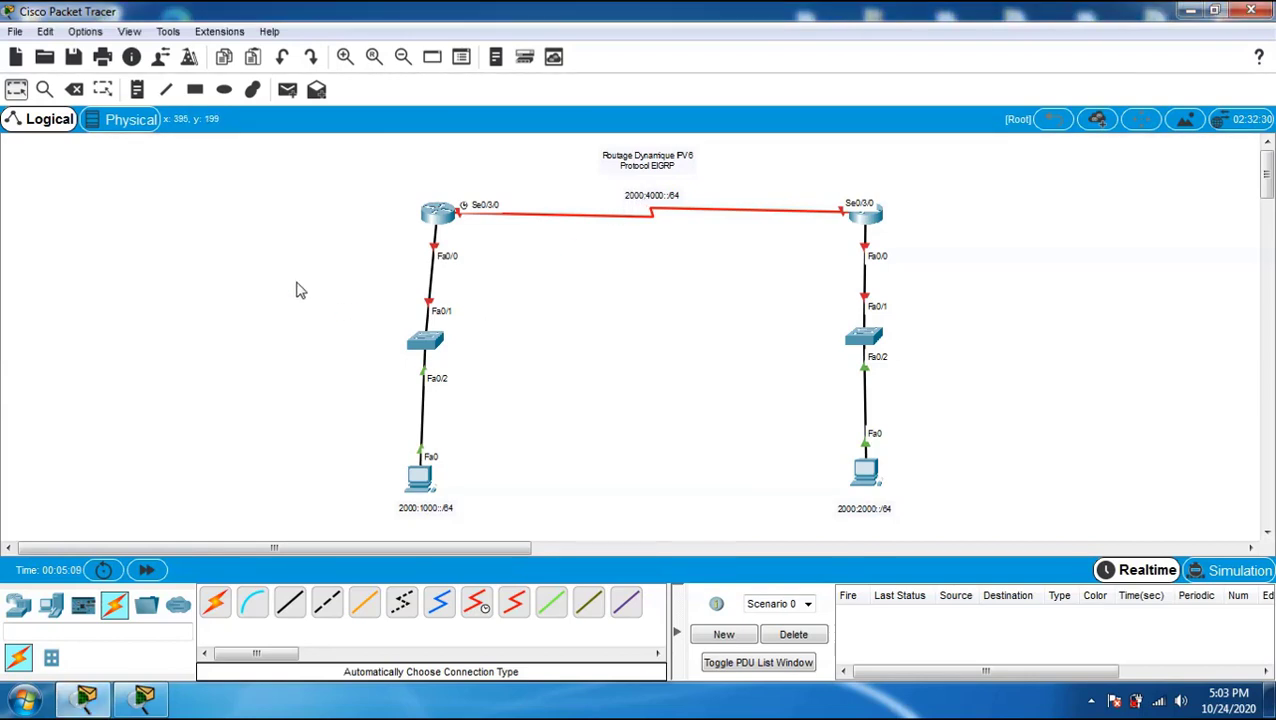
click(421, 222)
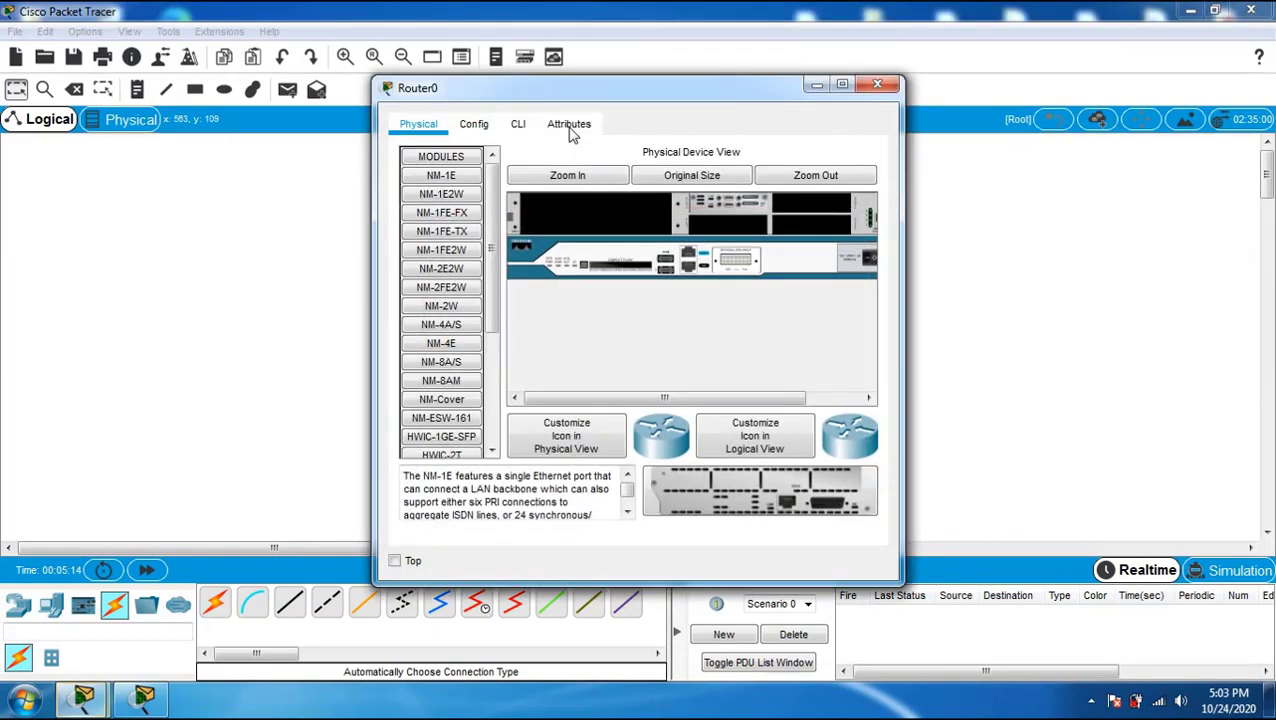
drag(556, 90, 794, 146)
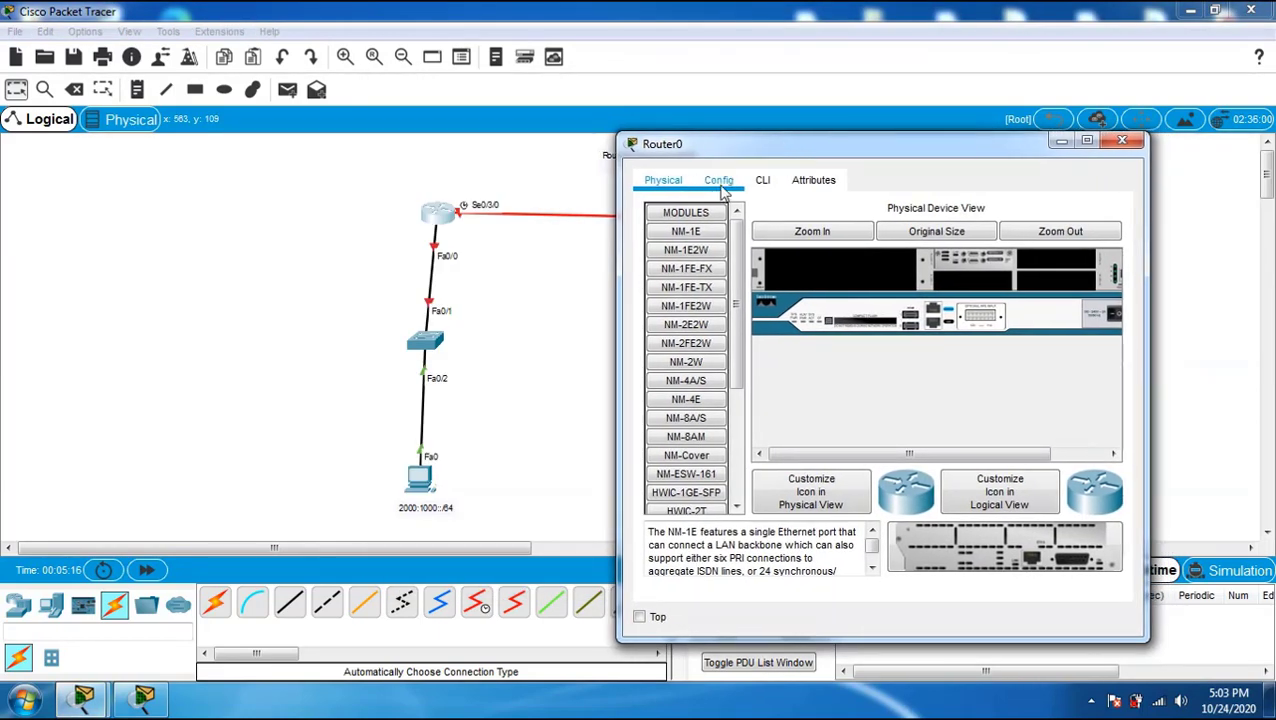
click(718, 180)
click(701, 372)
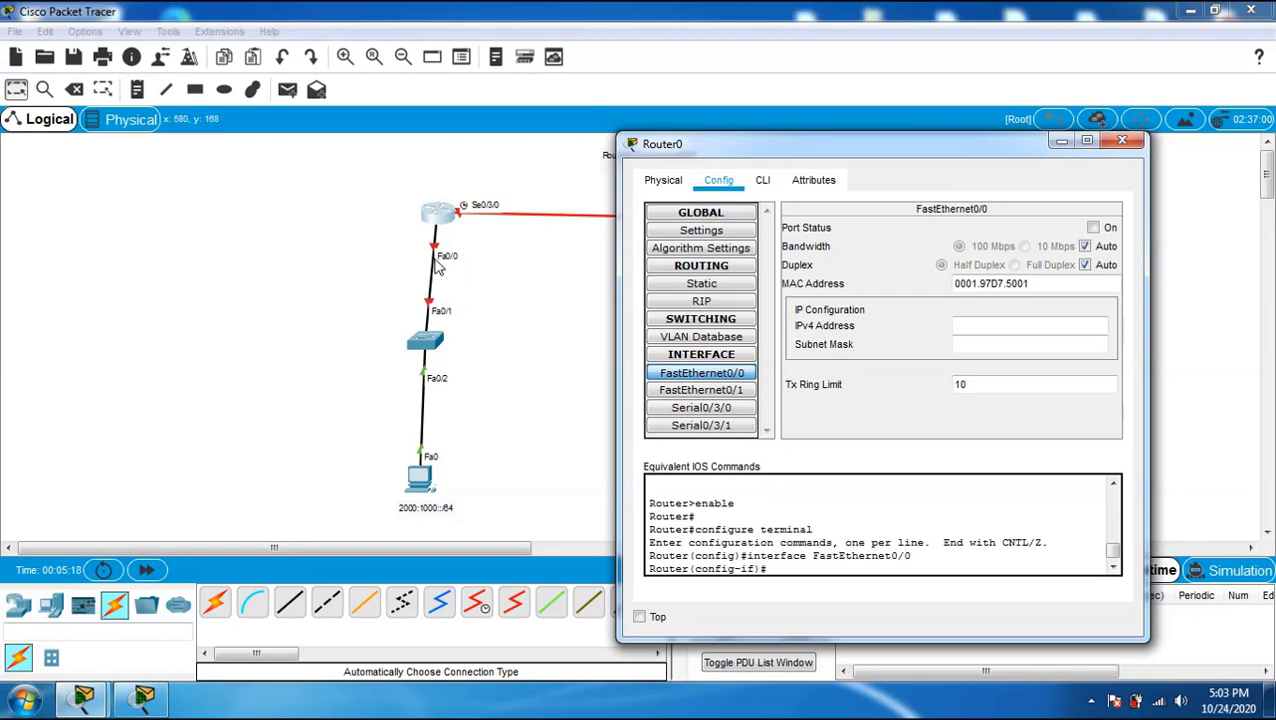
click(762, 180)
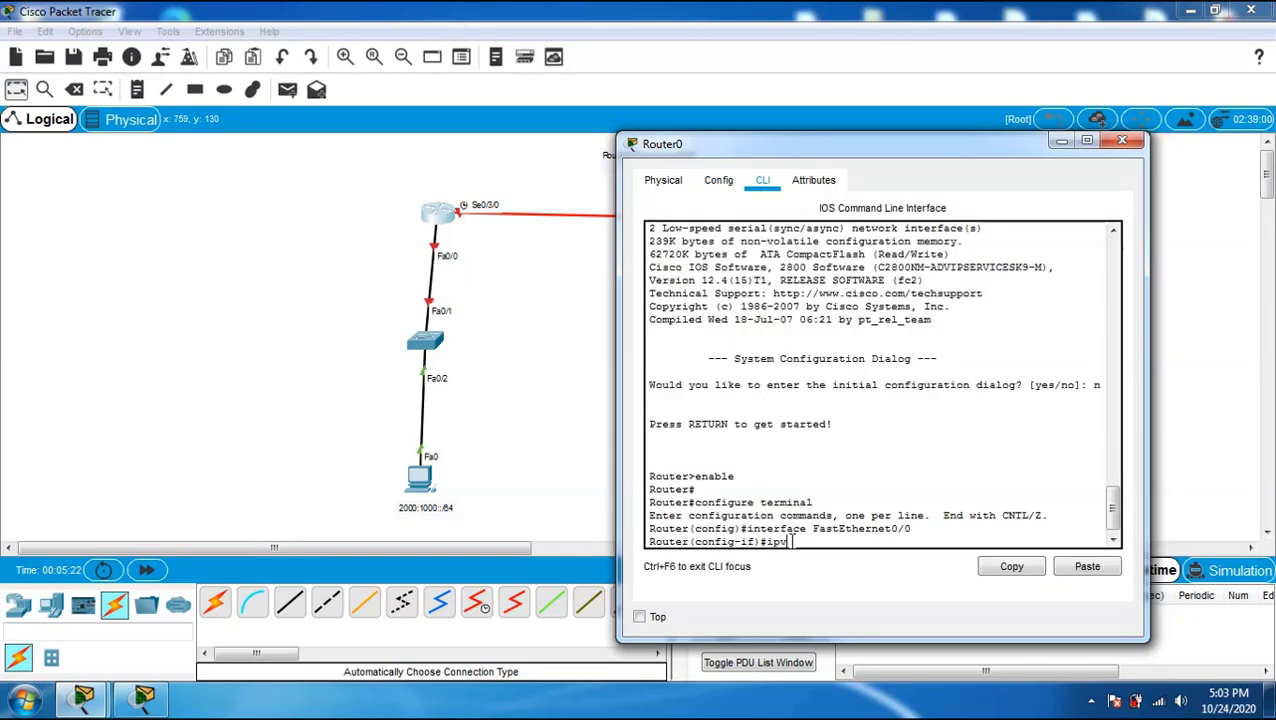
text(ipv)
key(Tab)
text(add)
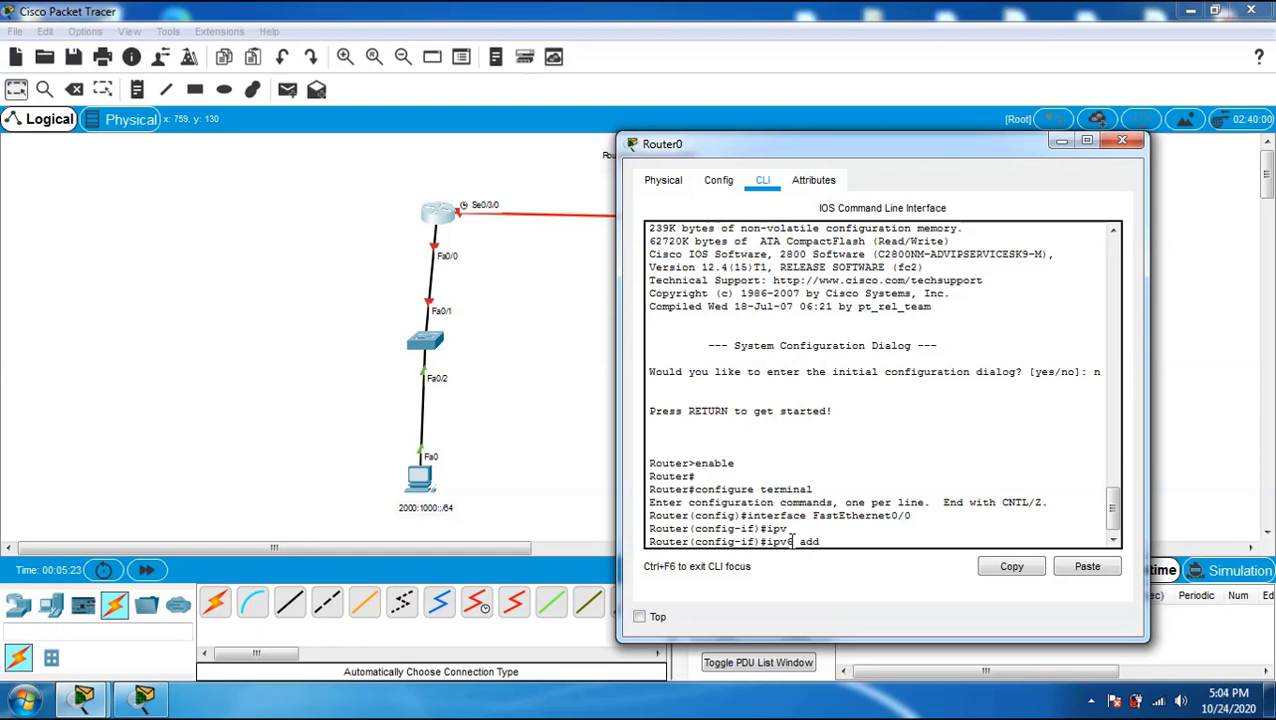
text( 2000)
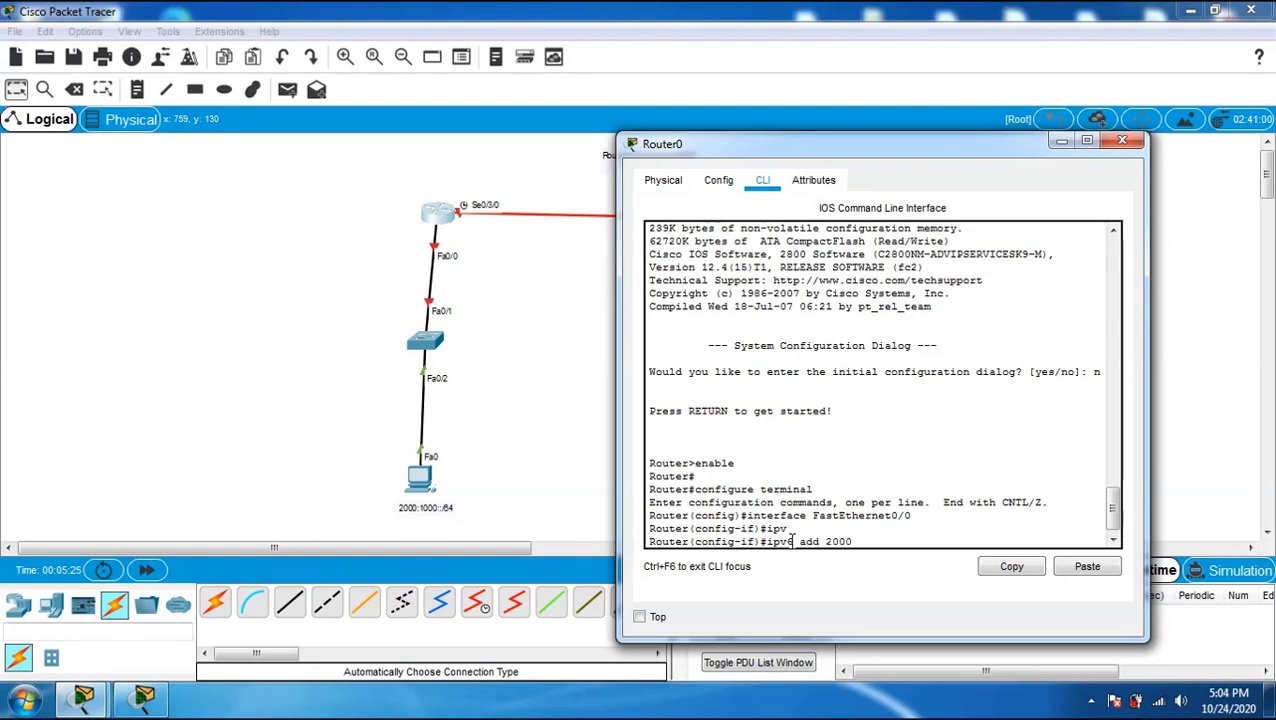
text(:1000::1/64)
key(Return)
Step: Enable Router0's FastEthernet0/0 interface with the no sh command
text(no s)
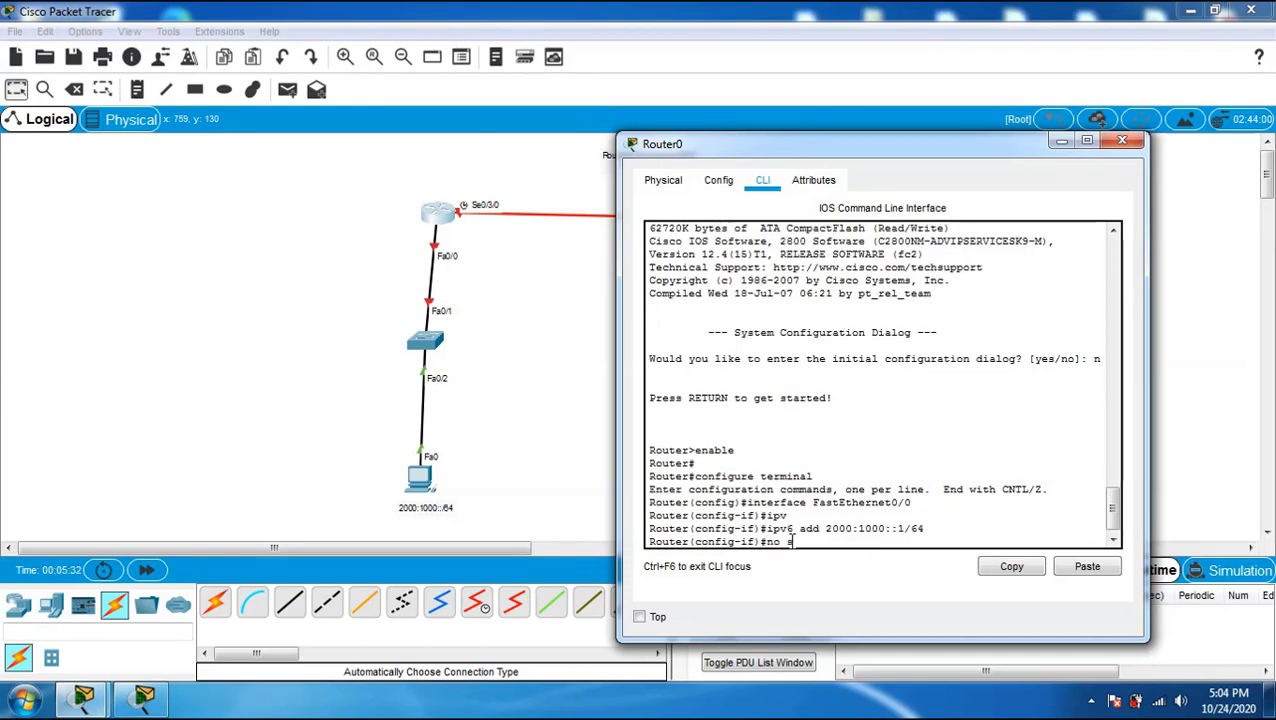
text(h)
key(Return)
key(Return)
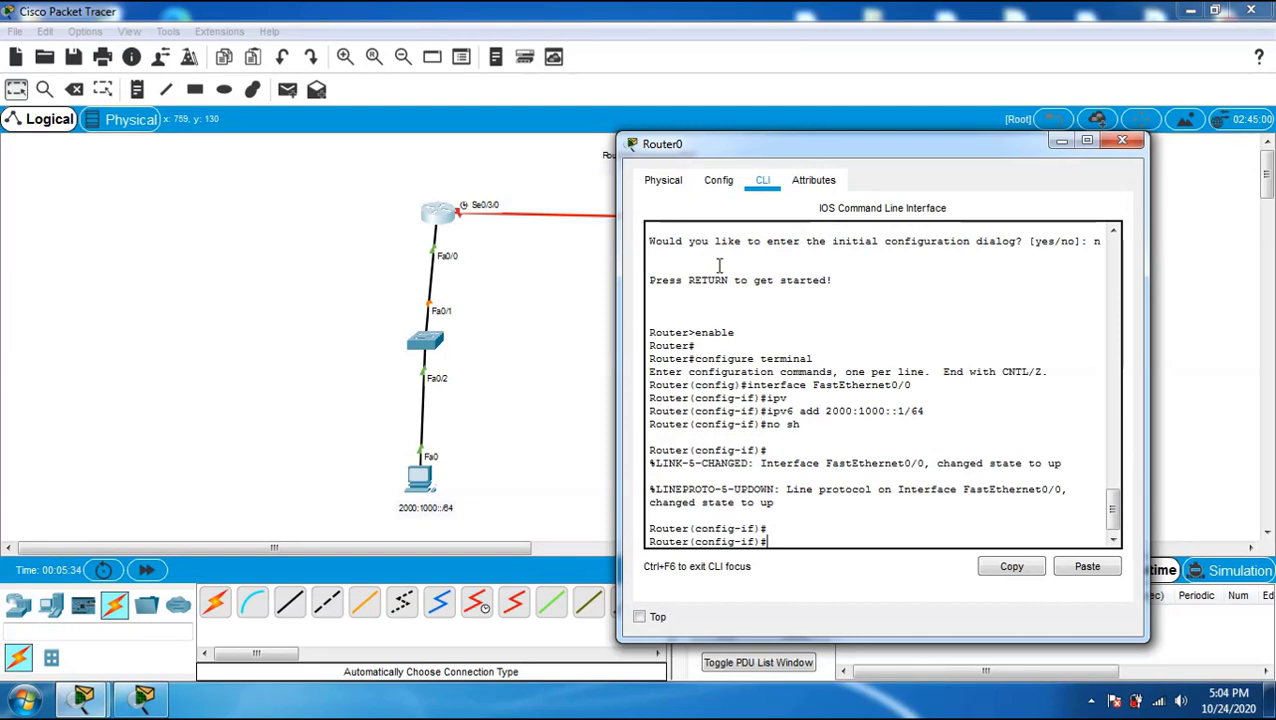
Step: Assign IPv6 address 2000:4000::1/64 to Router0's Serial0/3/0 interface from the command line
click(718, 182)
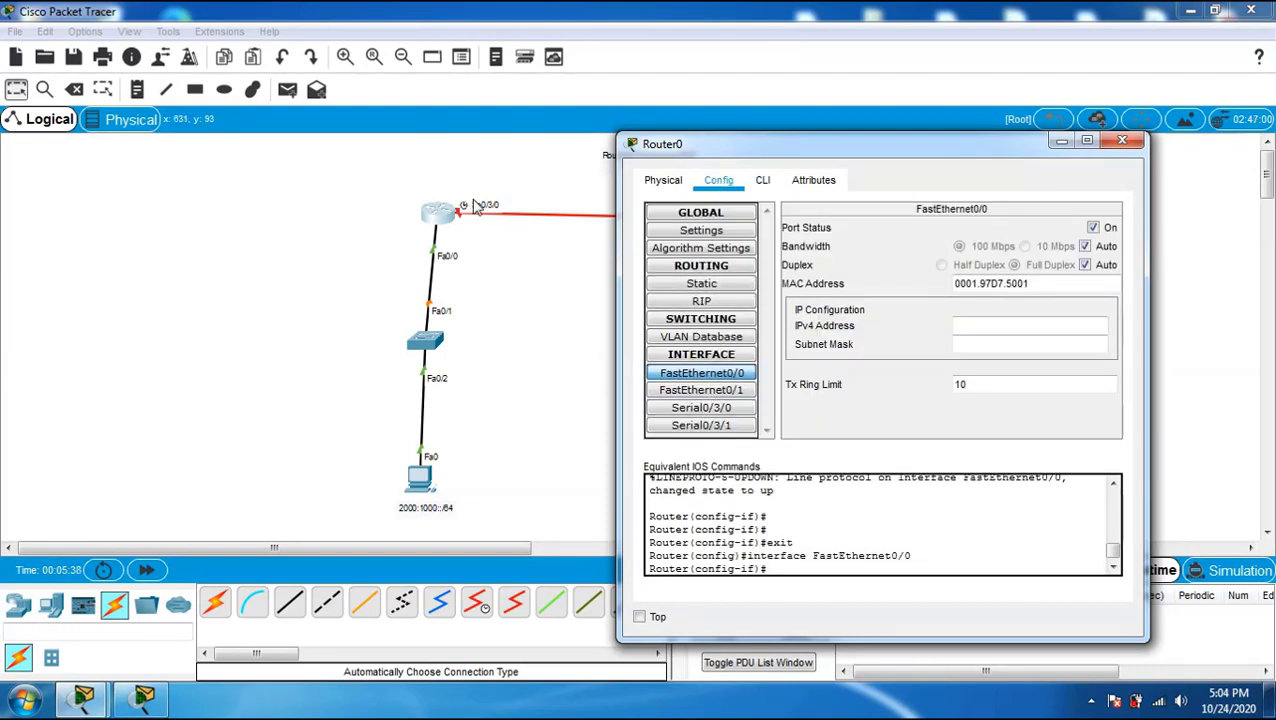
click(666, 390)
click(701, 408)
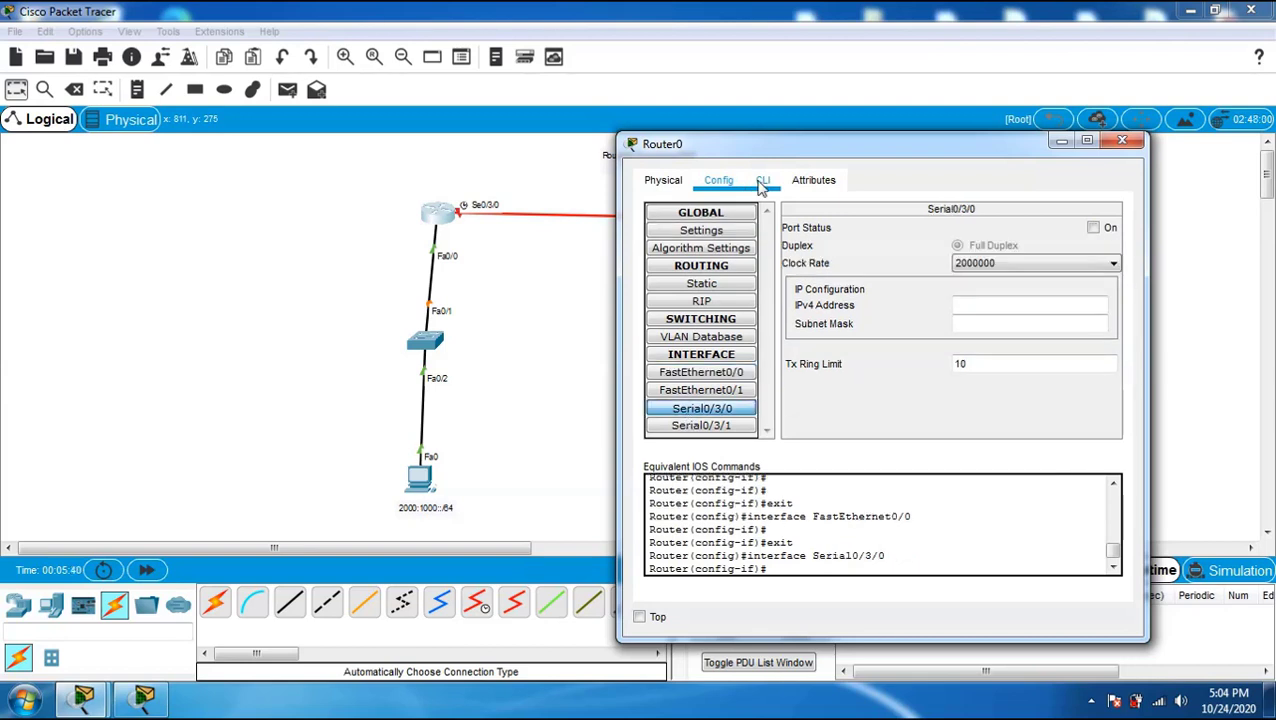
click(763, 180)
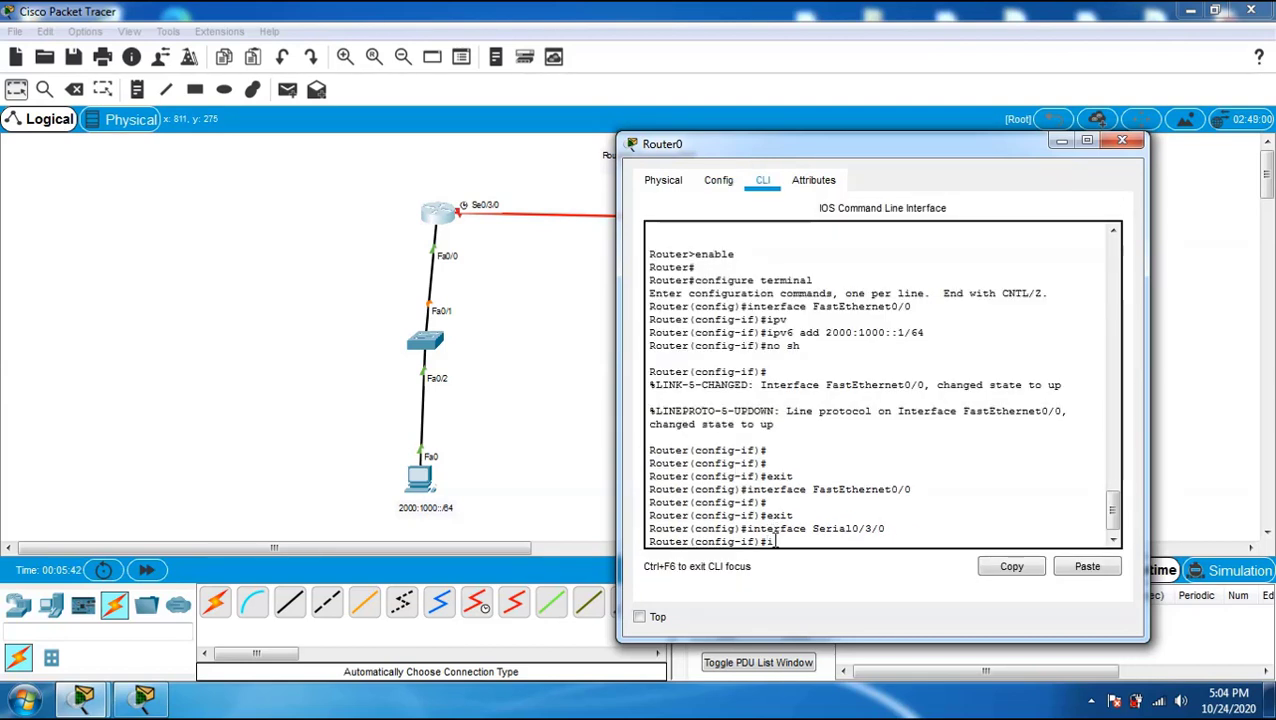
text(ipv)
key(Tab)
text(add)
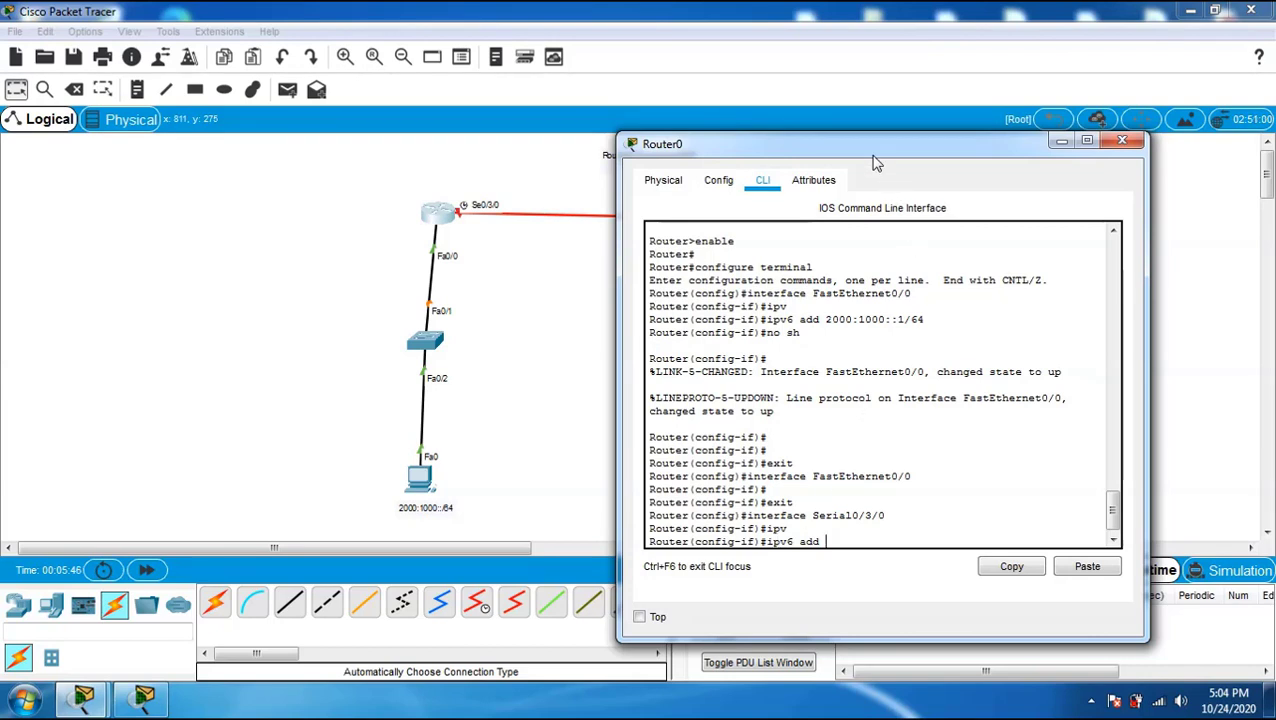
drag(872, 158, 1002, 171)
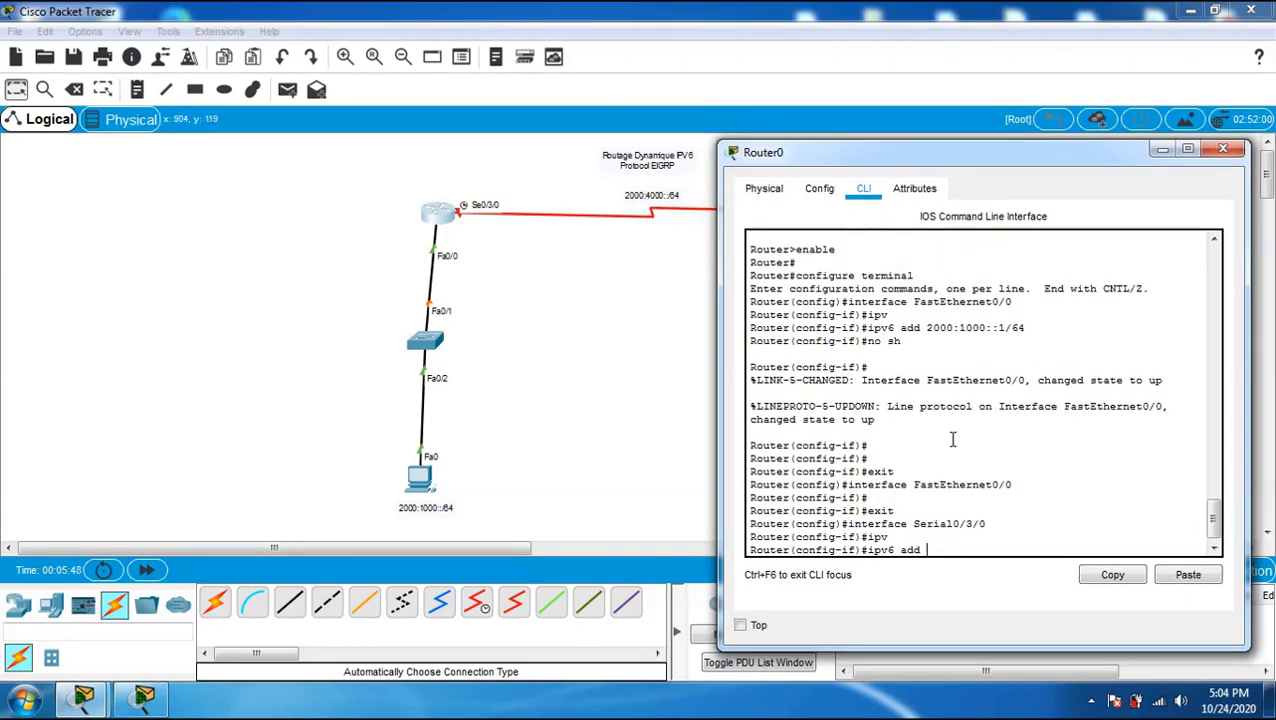
text(2000:4000)
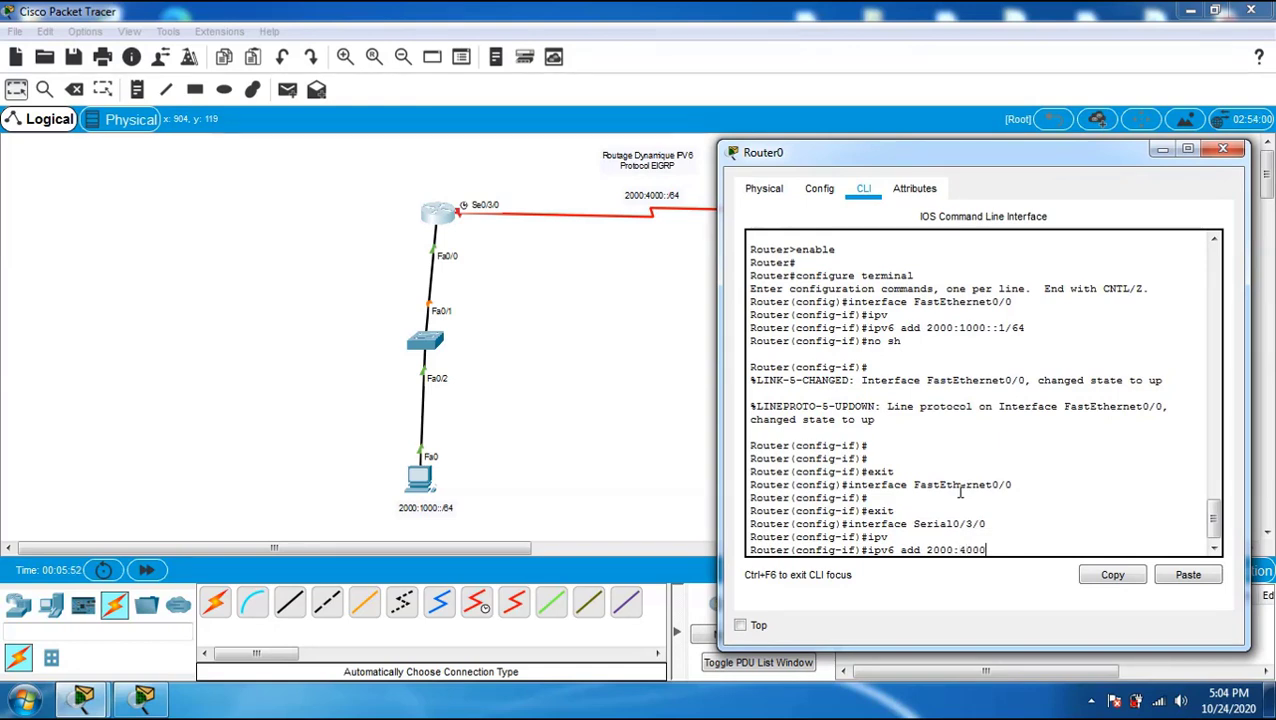
text(::1/64)
key(Return)
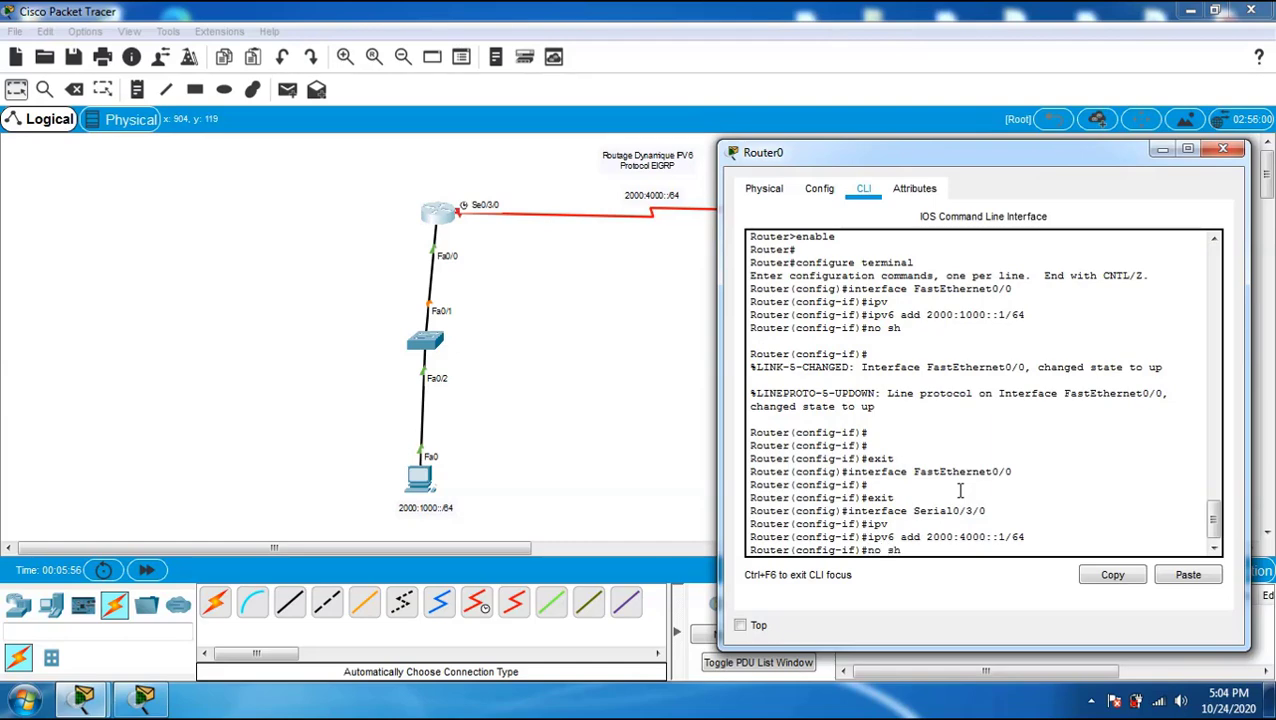
Step: Enable Router0's Serial0/3/0 interface with no sh and close the router's window
text(no sh)
key(Return)
key(Return)
key(Return)
key(Return)
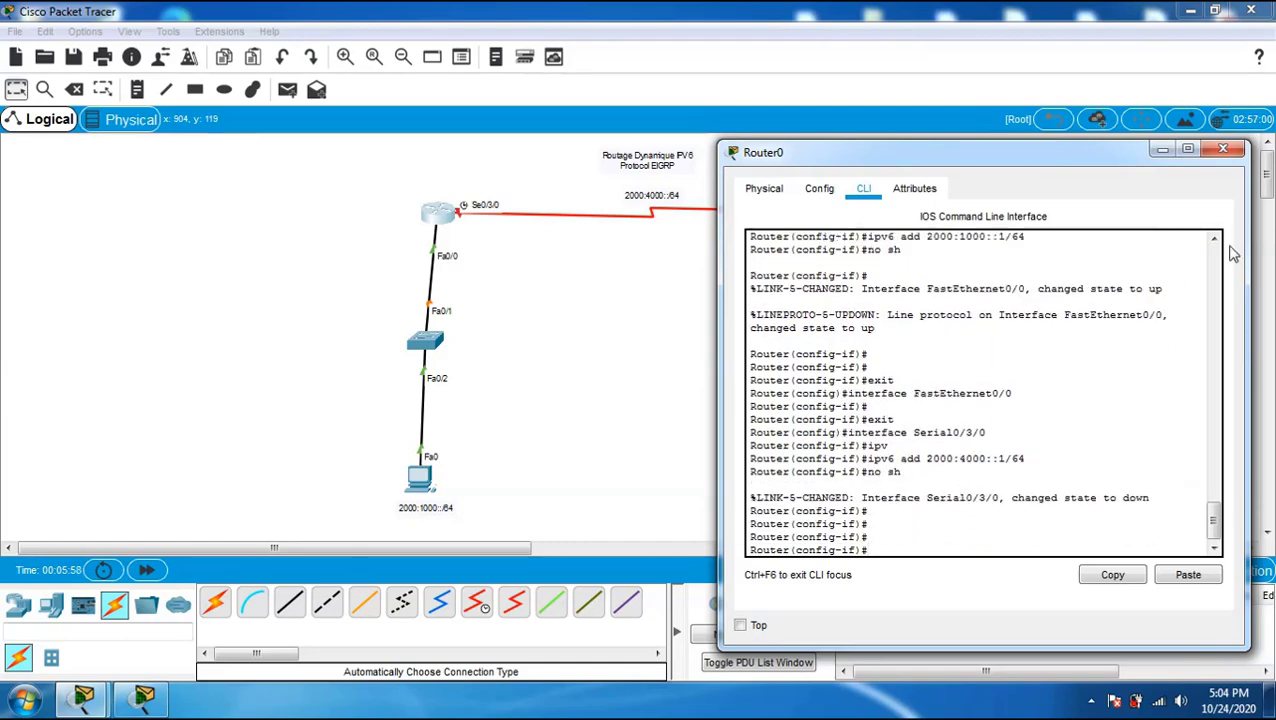
click(1221, 150)
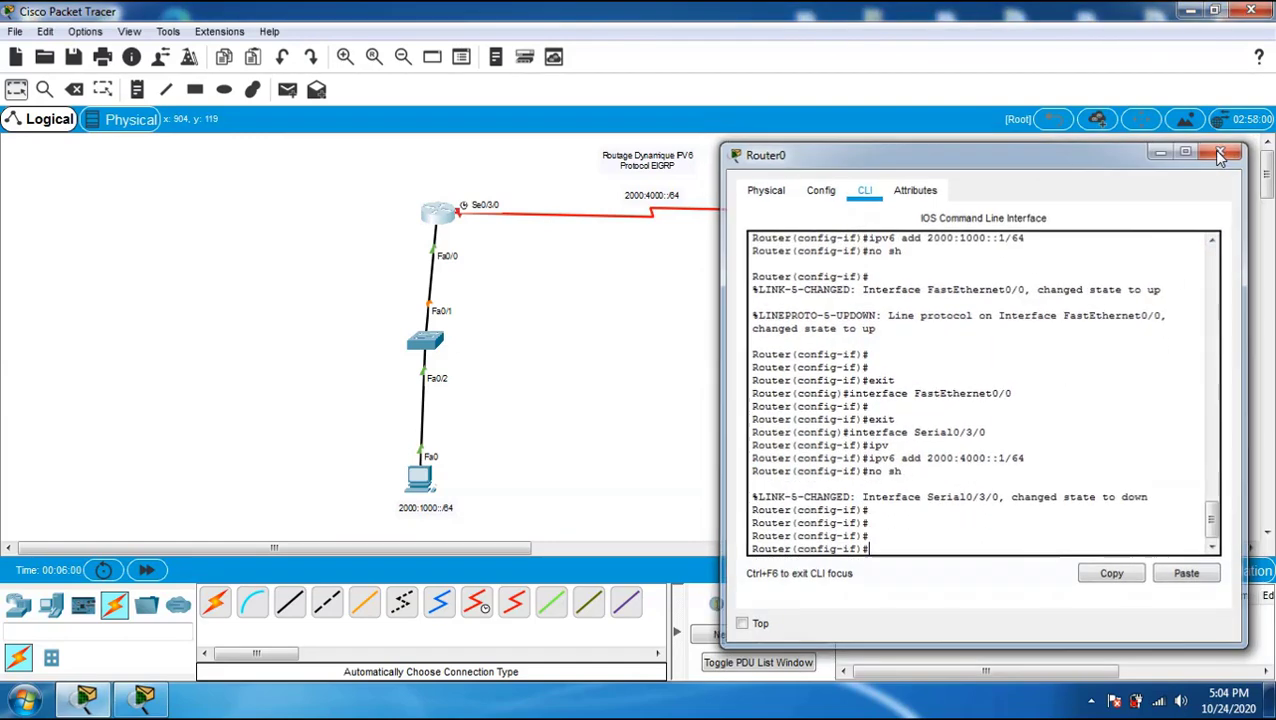
Step: Assign IPv6 address 2000:2000::1/64 to FastEthernet0/0 of Router1, the router serving the 2000:2000::/64 network, through its command line
click(862, 212)
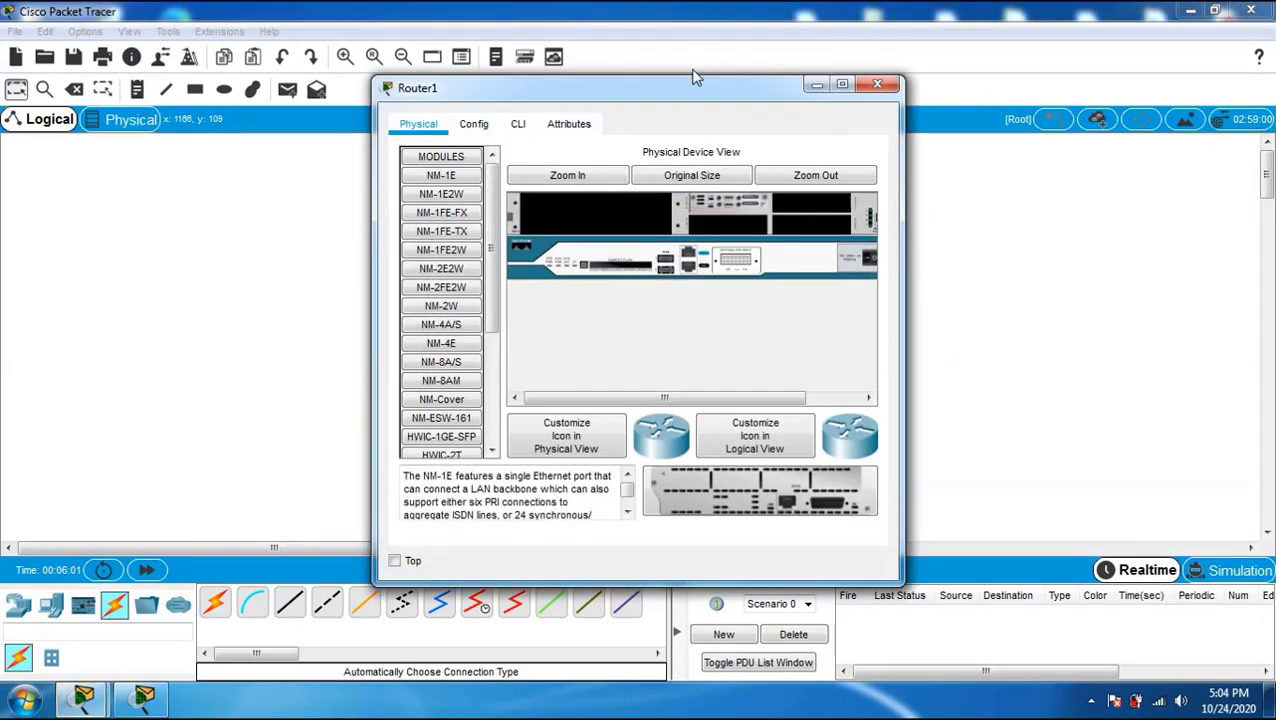
drag(695, 78, 313, 65)
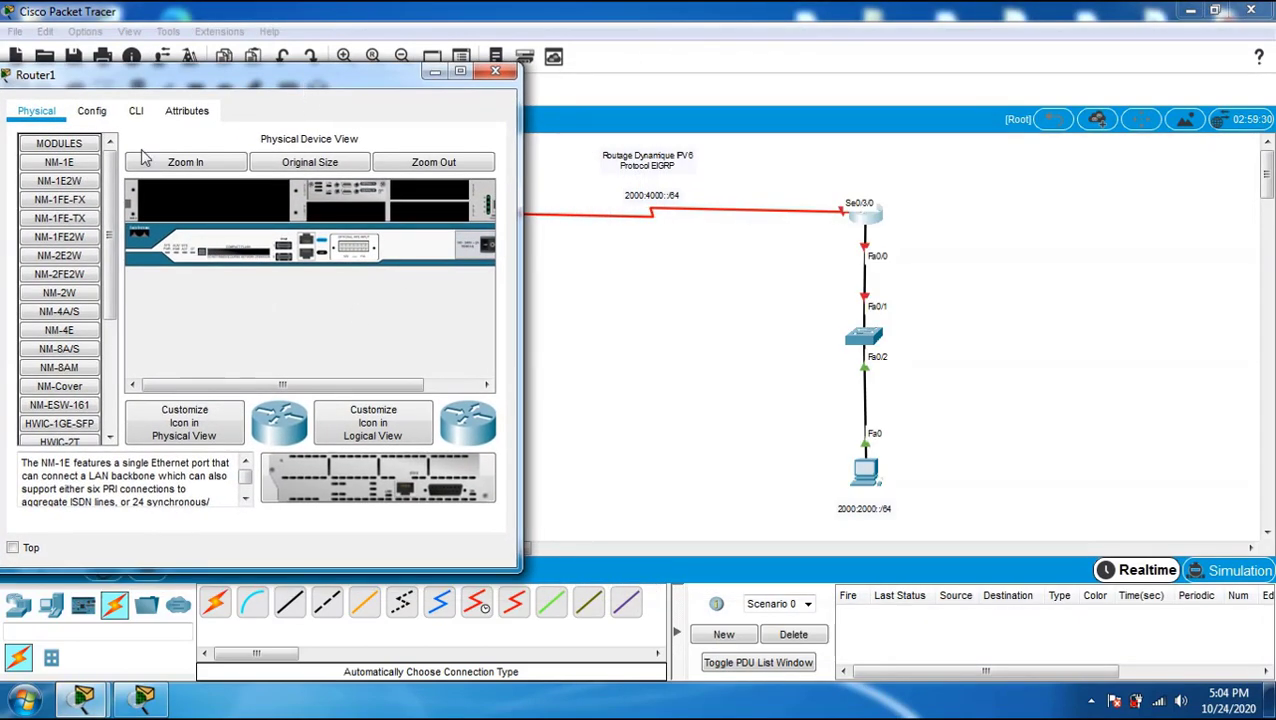
click(93, 114)
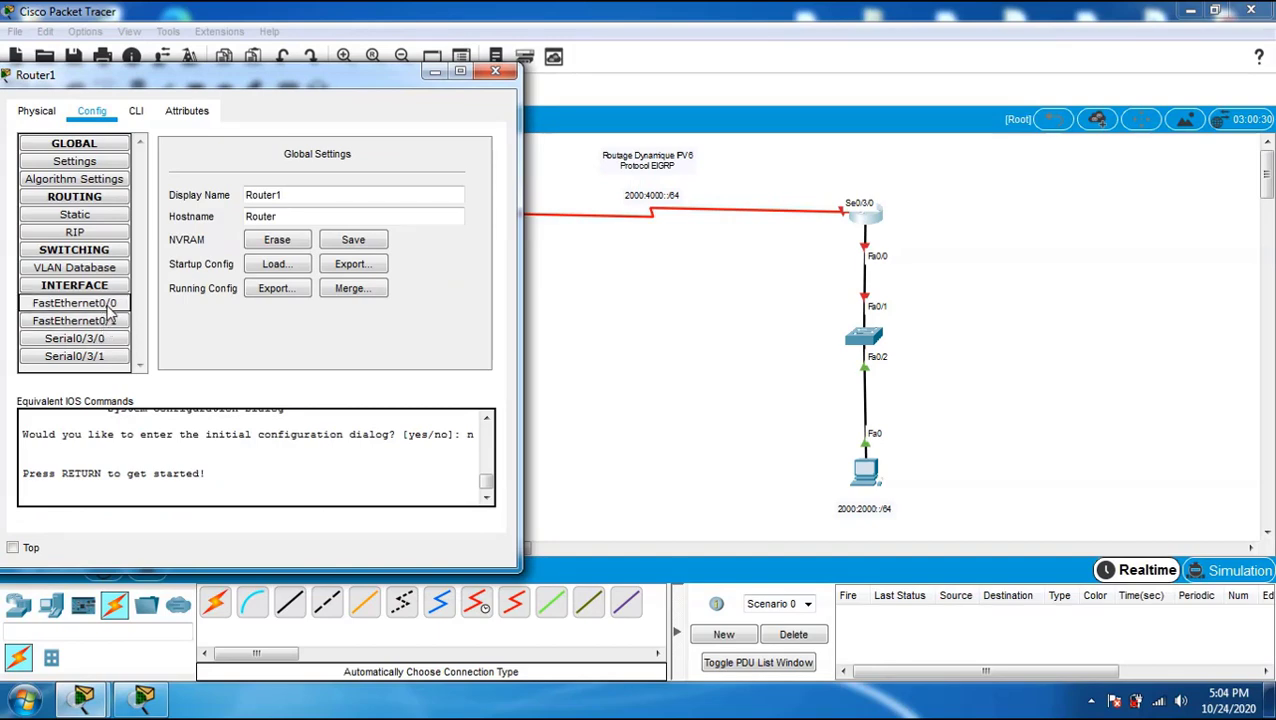
click(108, 307)
click(137, 113)
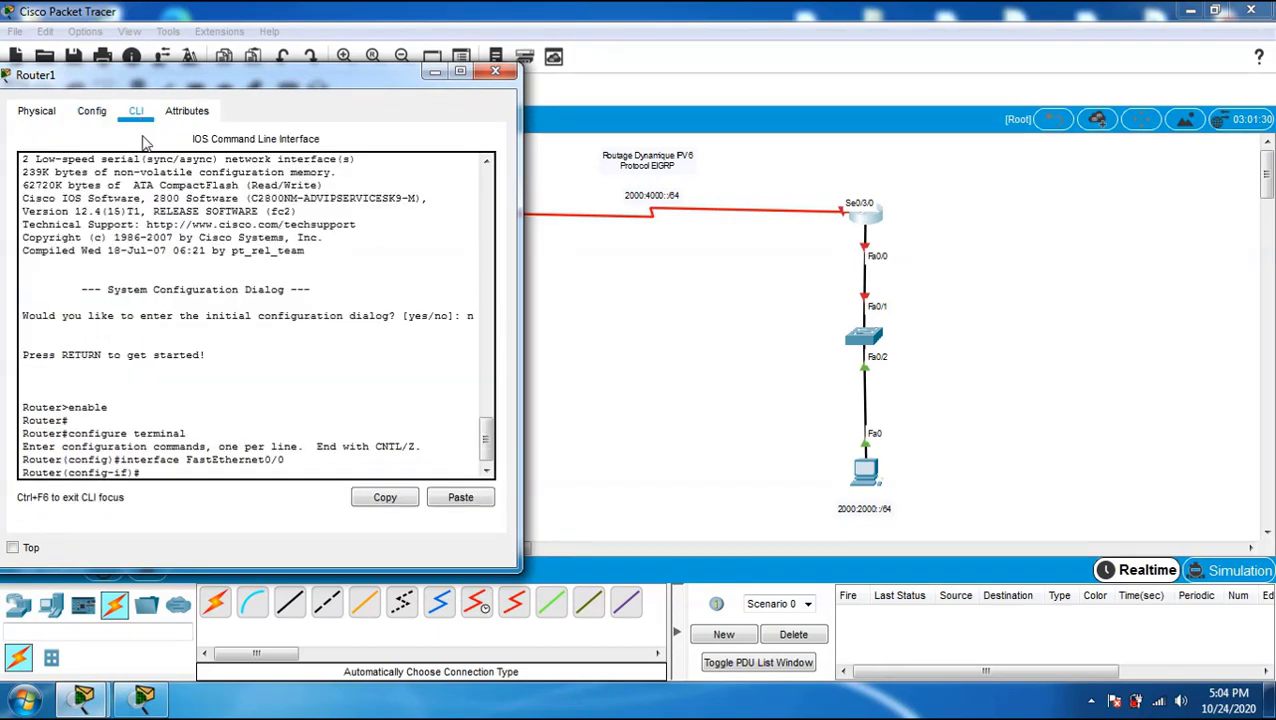
text(ipv)
key(Tab)
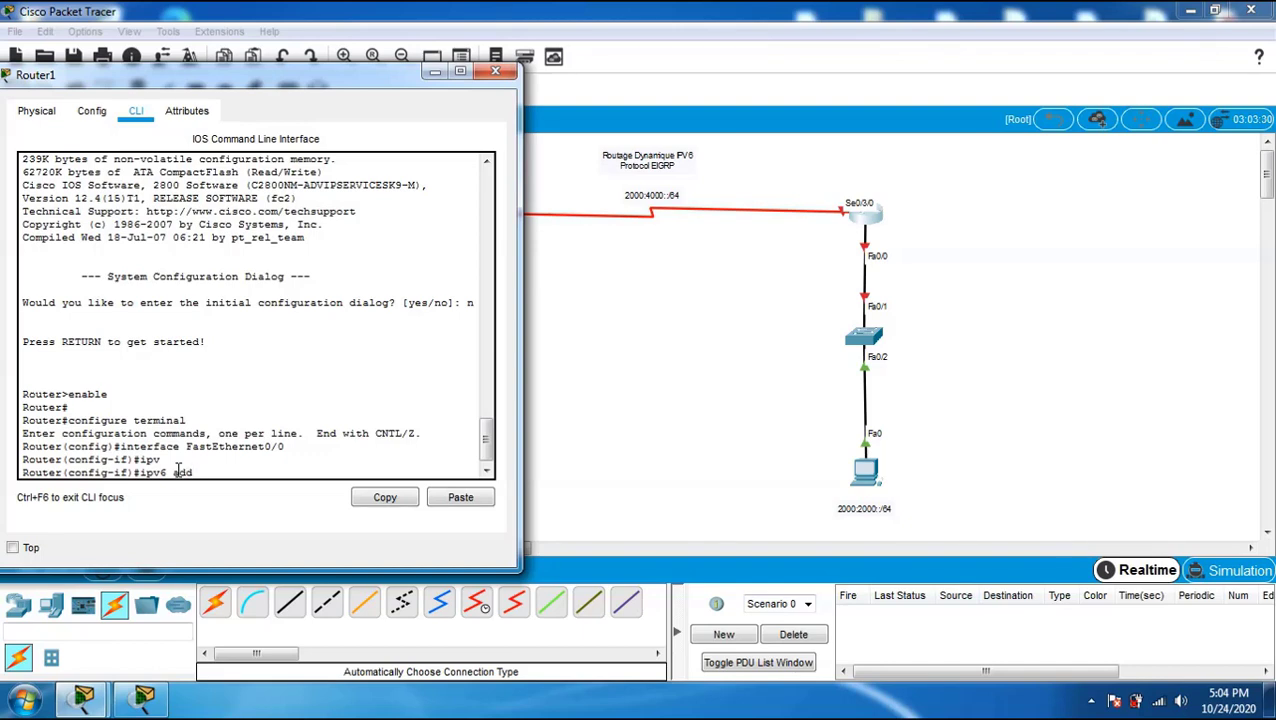
text(add 2000)
key(Return)
key(Return)
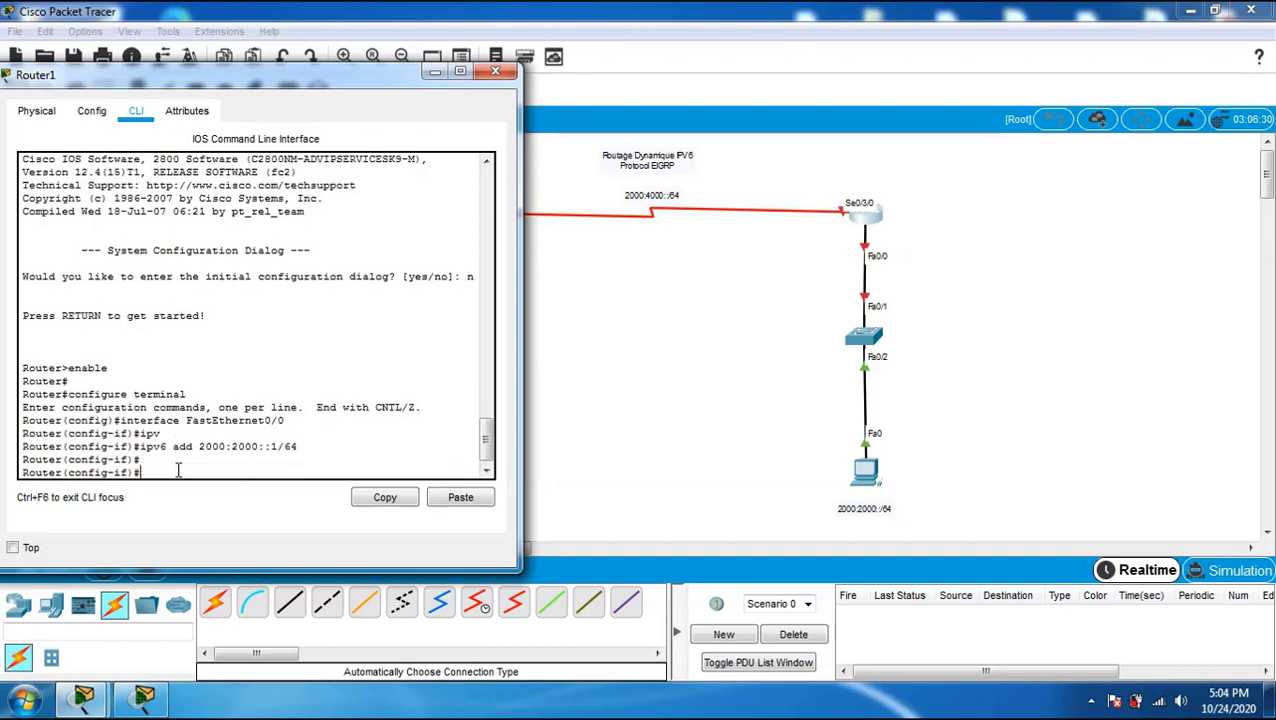
Step: Enable Router1's FastEthernet0/0 interface with the no sh command
text(no sh)
key(Return)
key(Return)
key(Return)
key(Return)
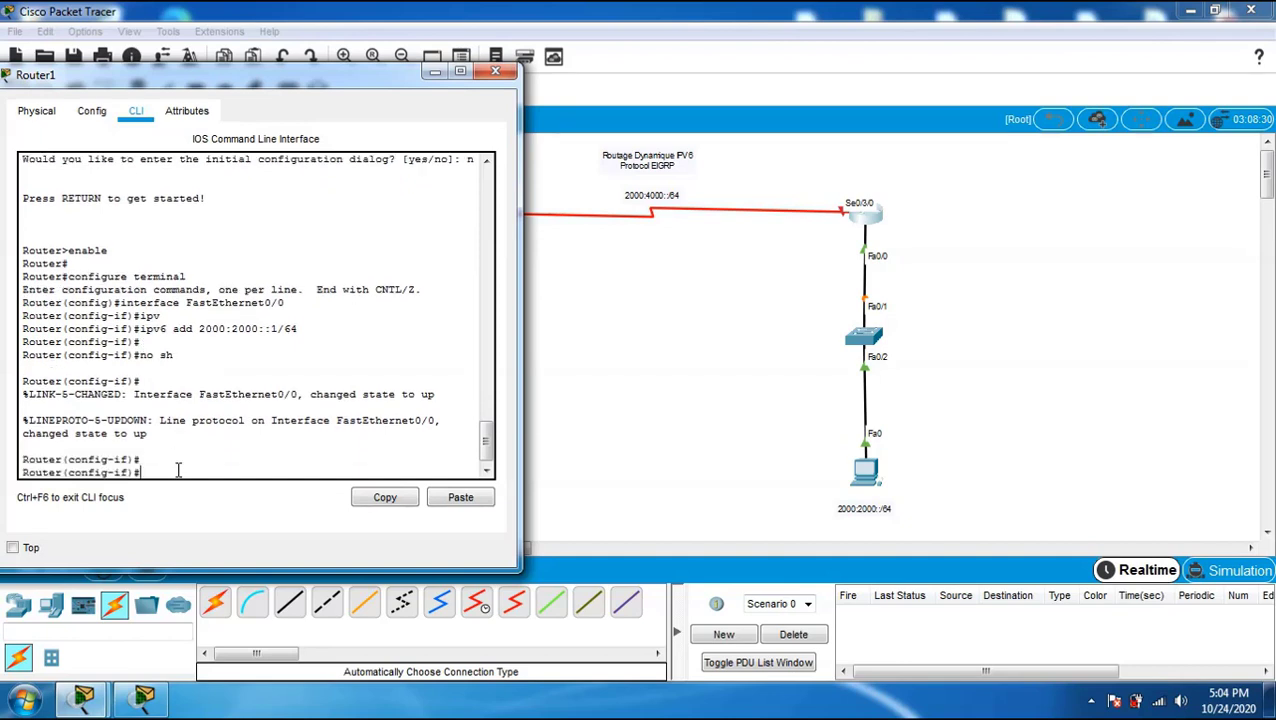
Step: Assign IPv6 address 2000:4000::2/64 to Router1's Serial0/3/0 interface from the command line
click(92, 111)
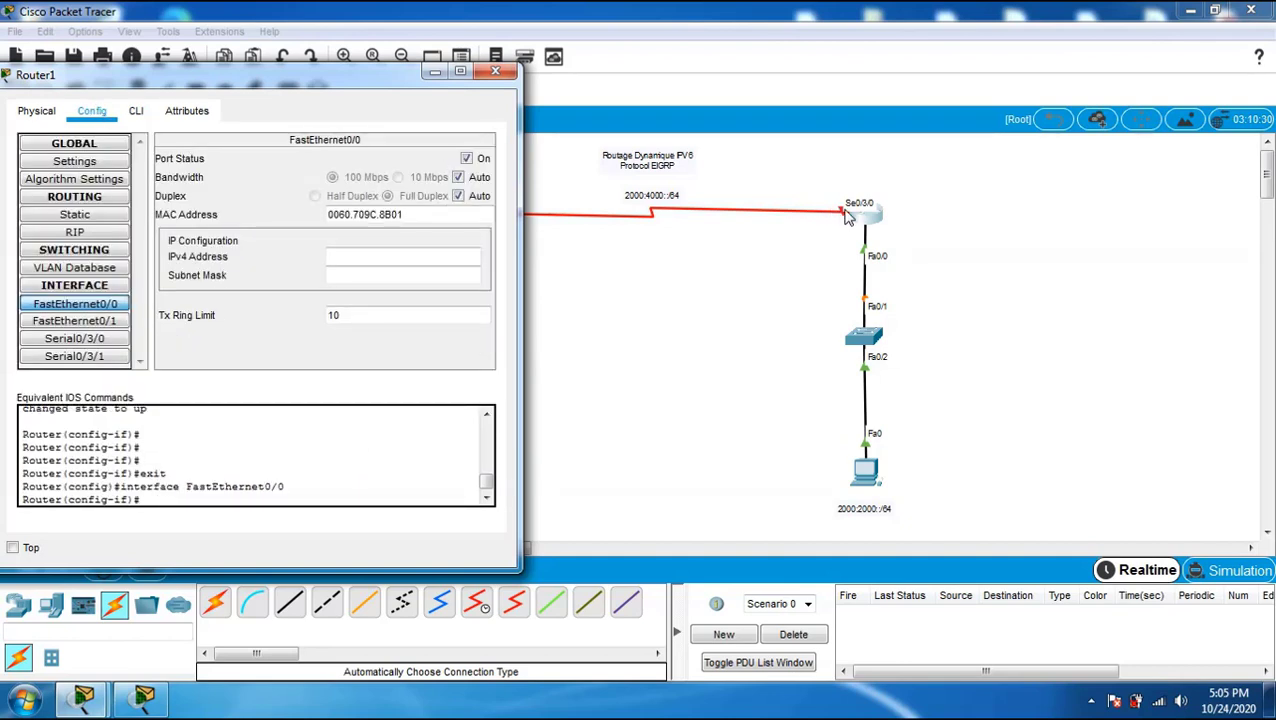
click(91, 340)
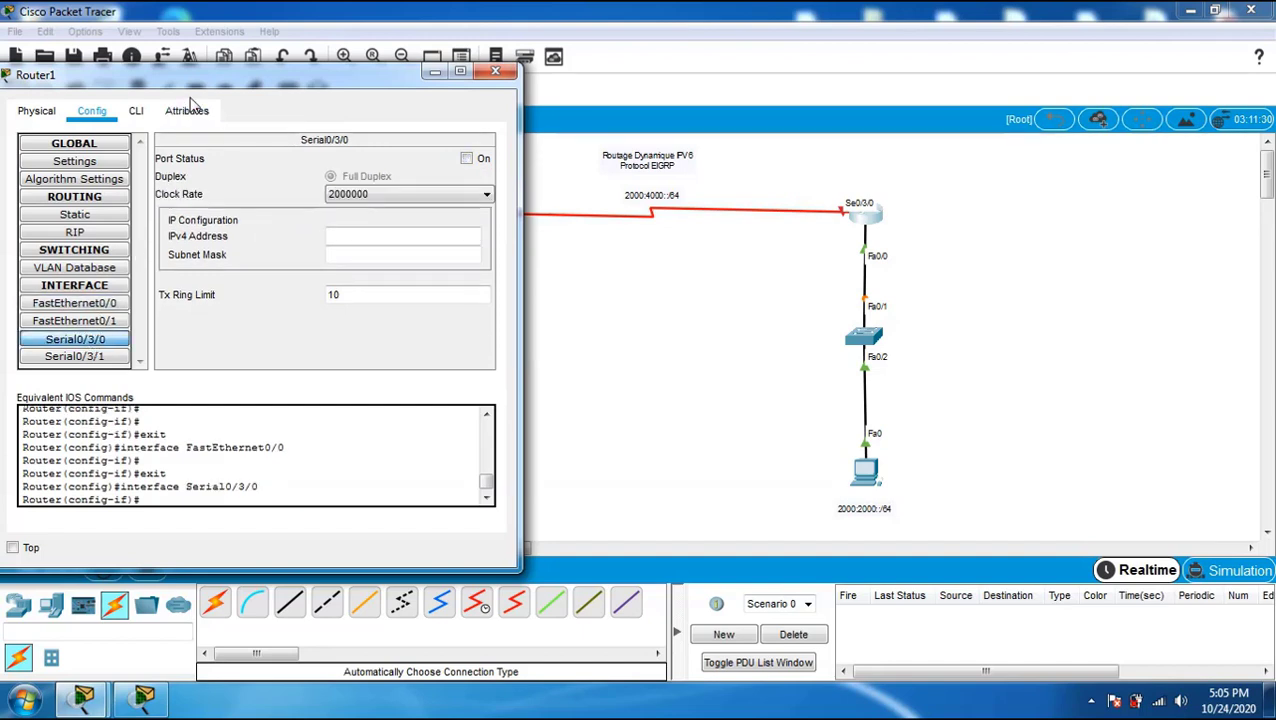
click(136, 111)
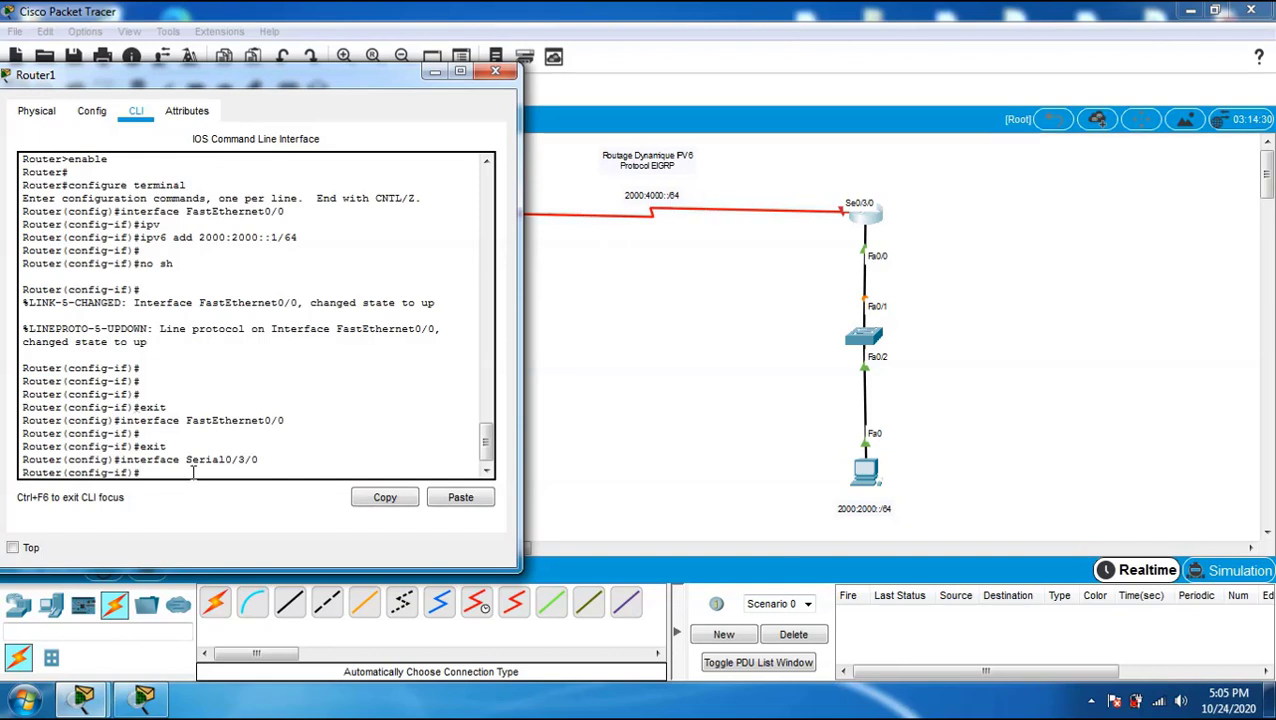
text(v)
key(Tab)
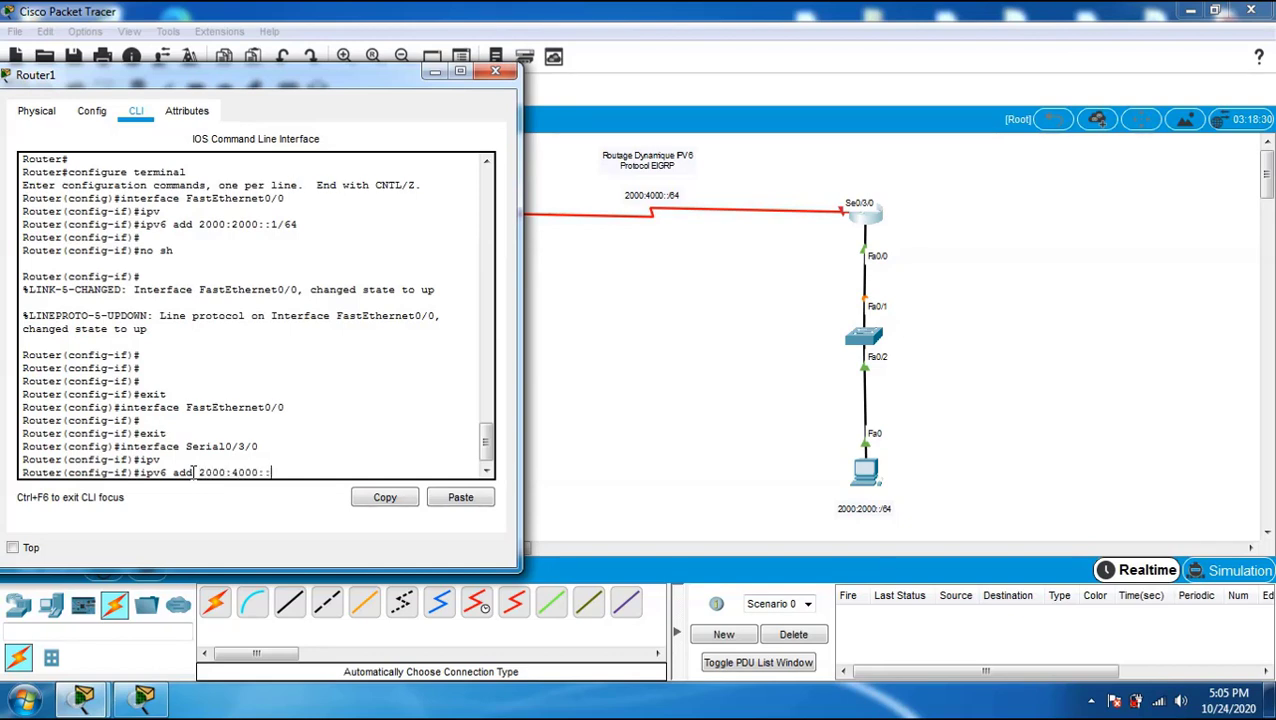
key(Return)
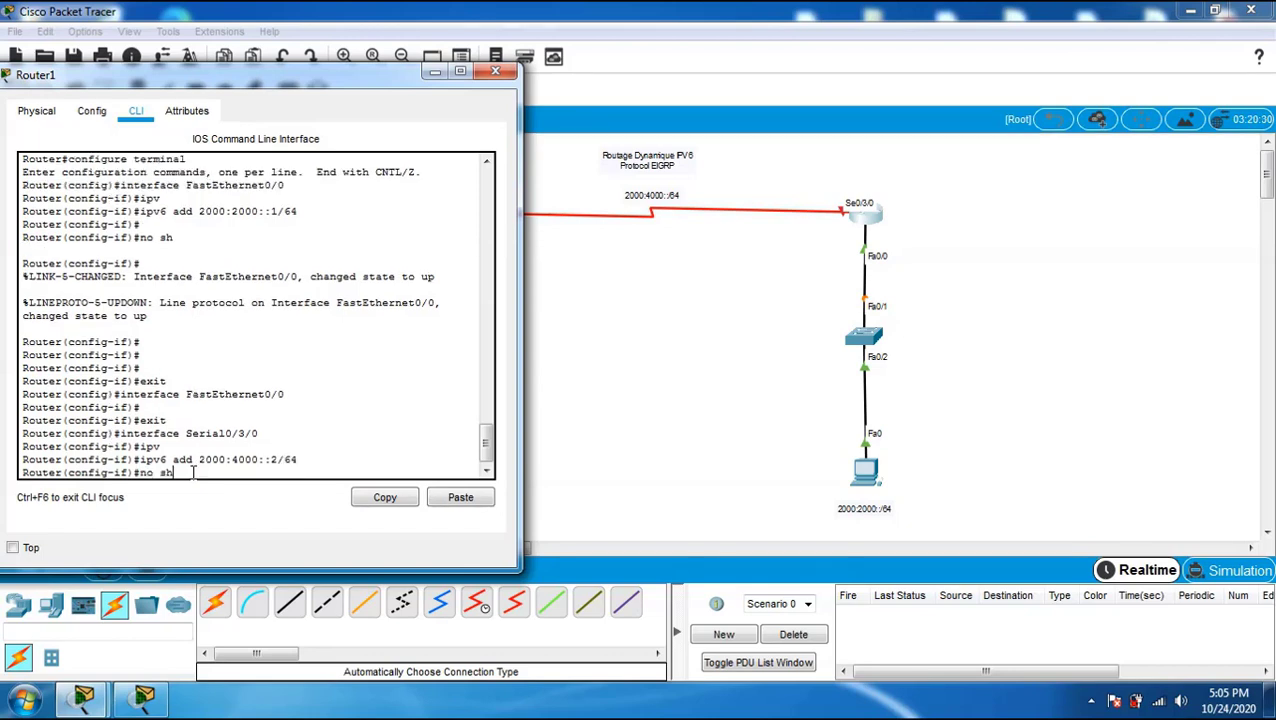
Step: Enable Router1's Serial0/3/0 interface with no sh and close the router's window
text(no sh)
key(Return)
key(Return)
key(Return)
key(Return)
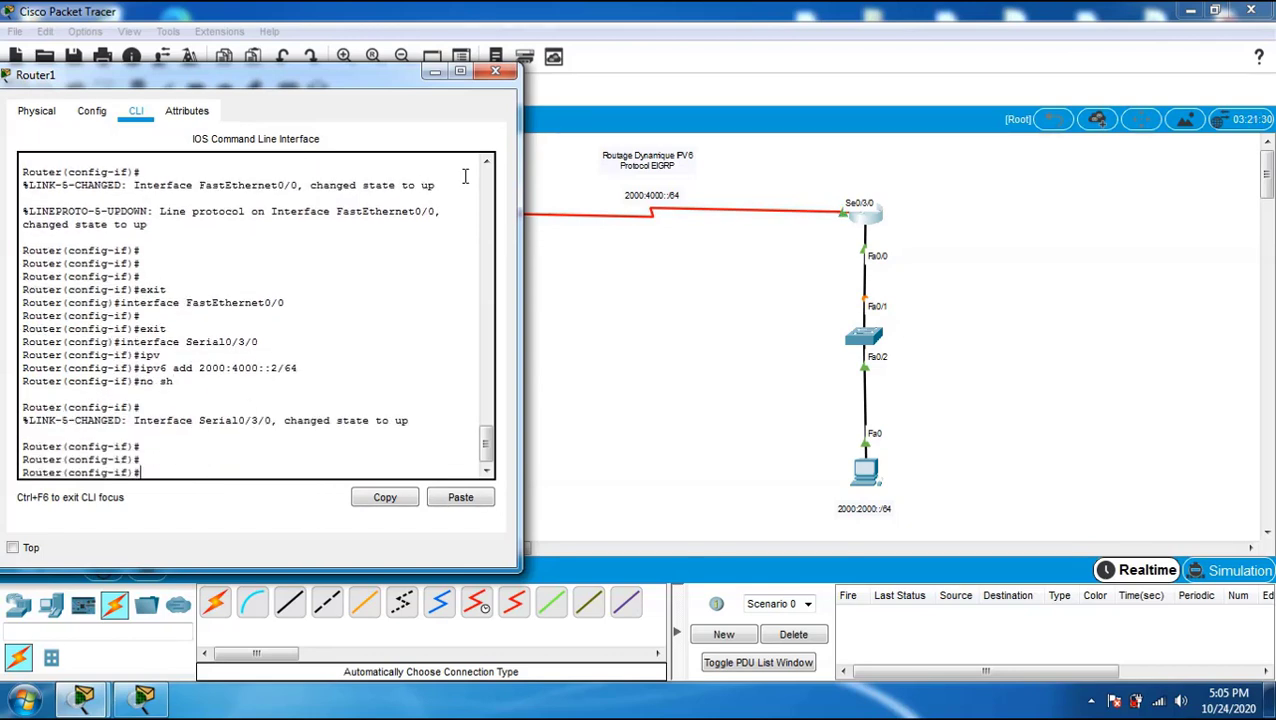
click(495, 71)
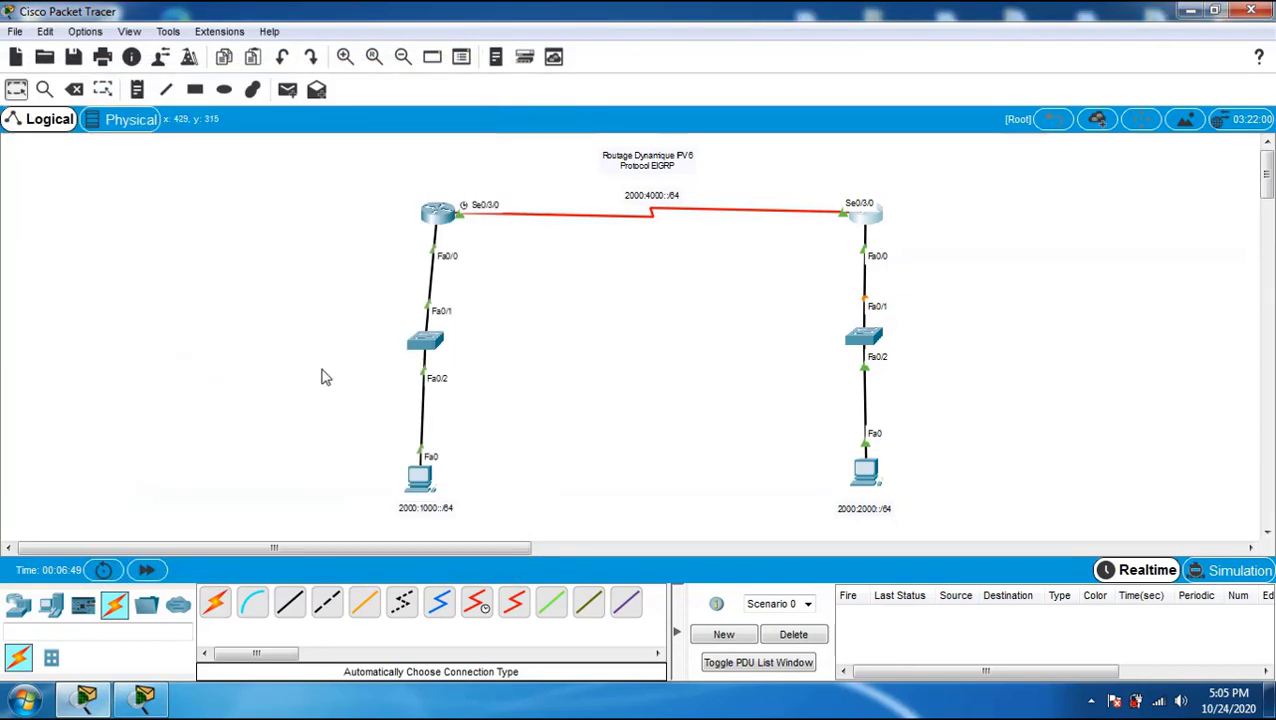
Step: Set the static IPv6 address of PC0, the PC on the 2000:1000::/64 network, to 2000:1000::2 with prefix length 64
click(416, 477)
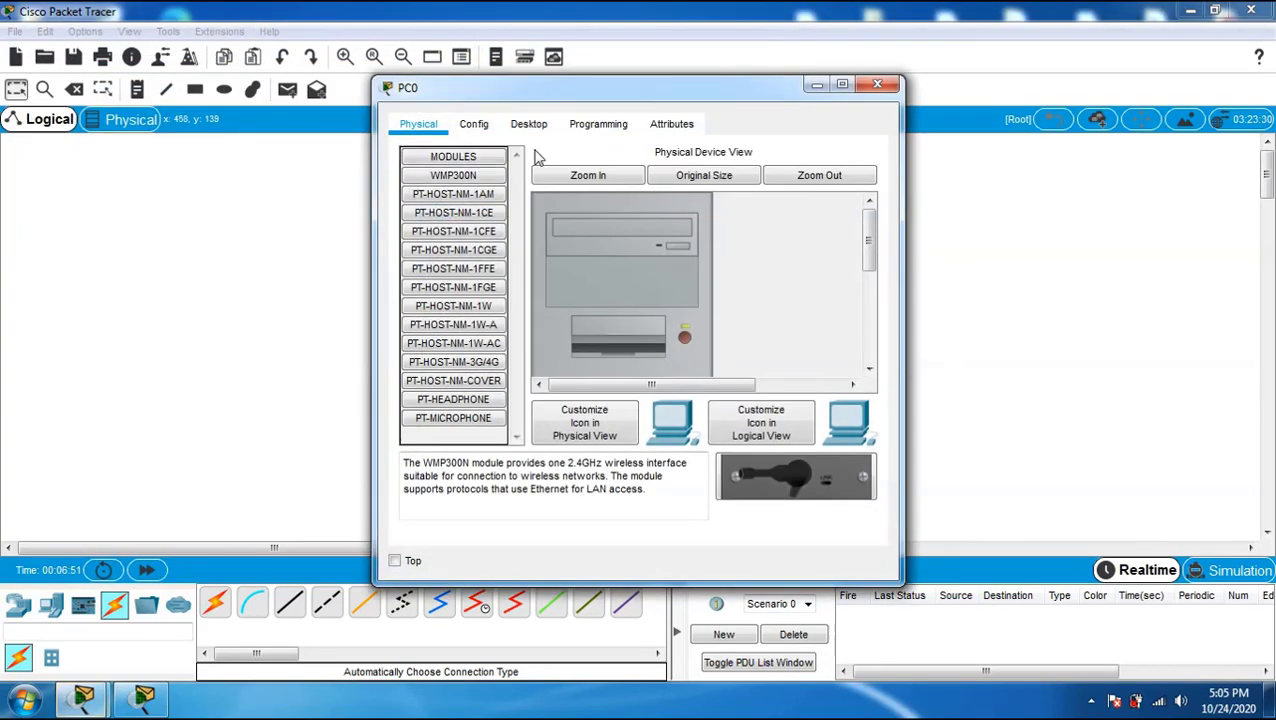
click(529, 124)
click(472, 233)
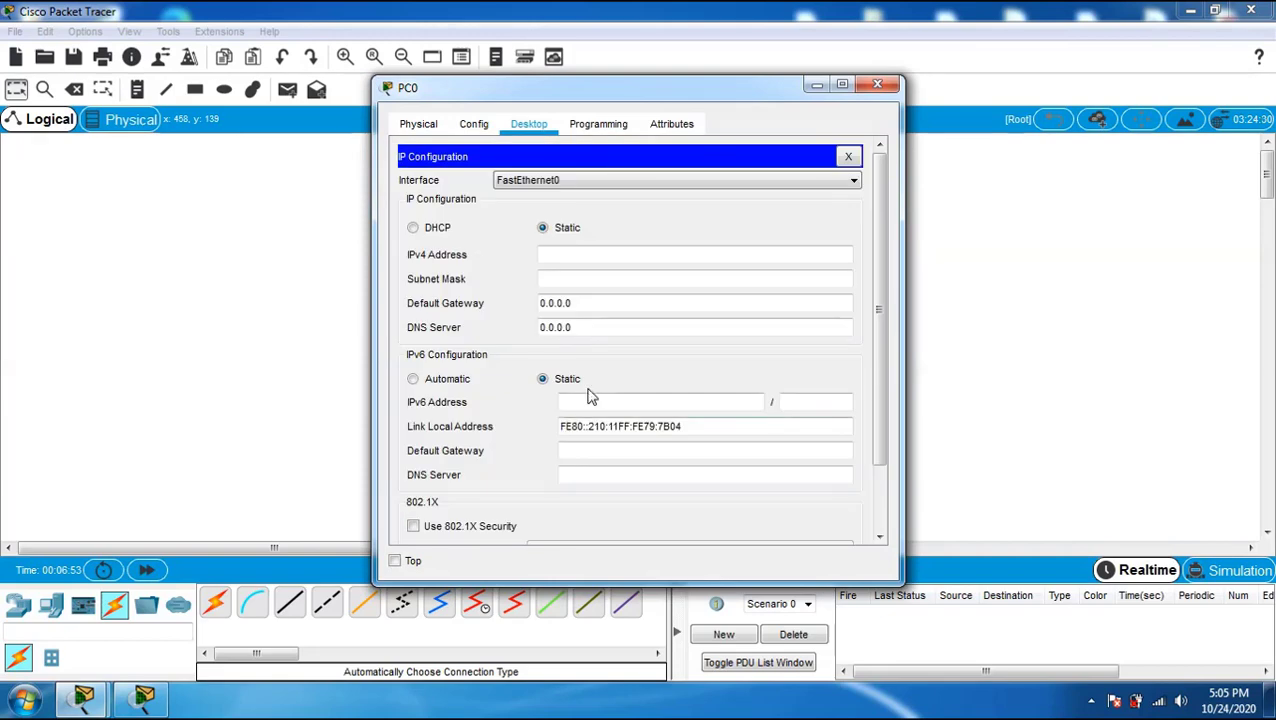
click(586, 401)
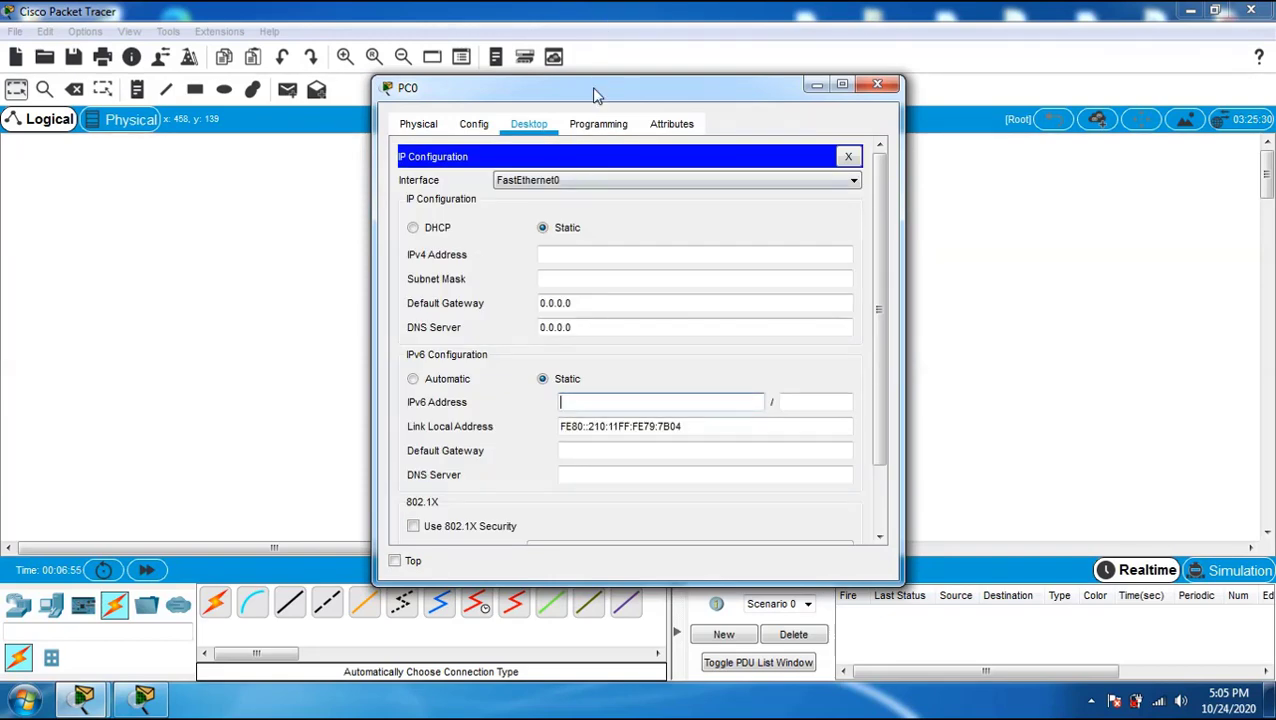
drag(593, 95, 839, 97)
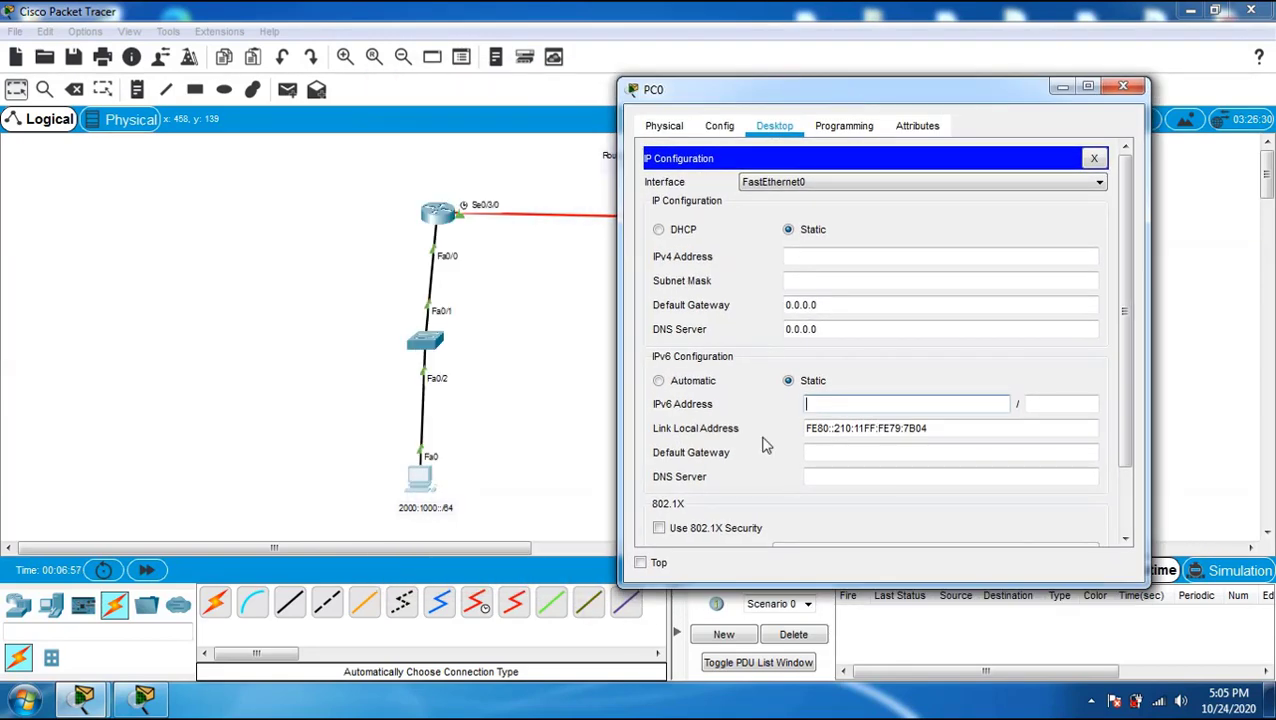
text(2000:1000::2)
click(1061, 403)
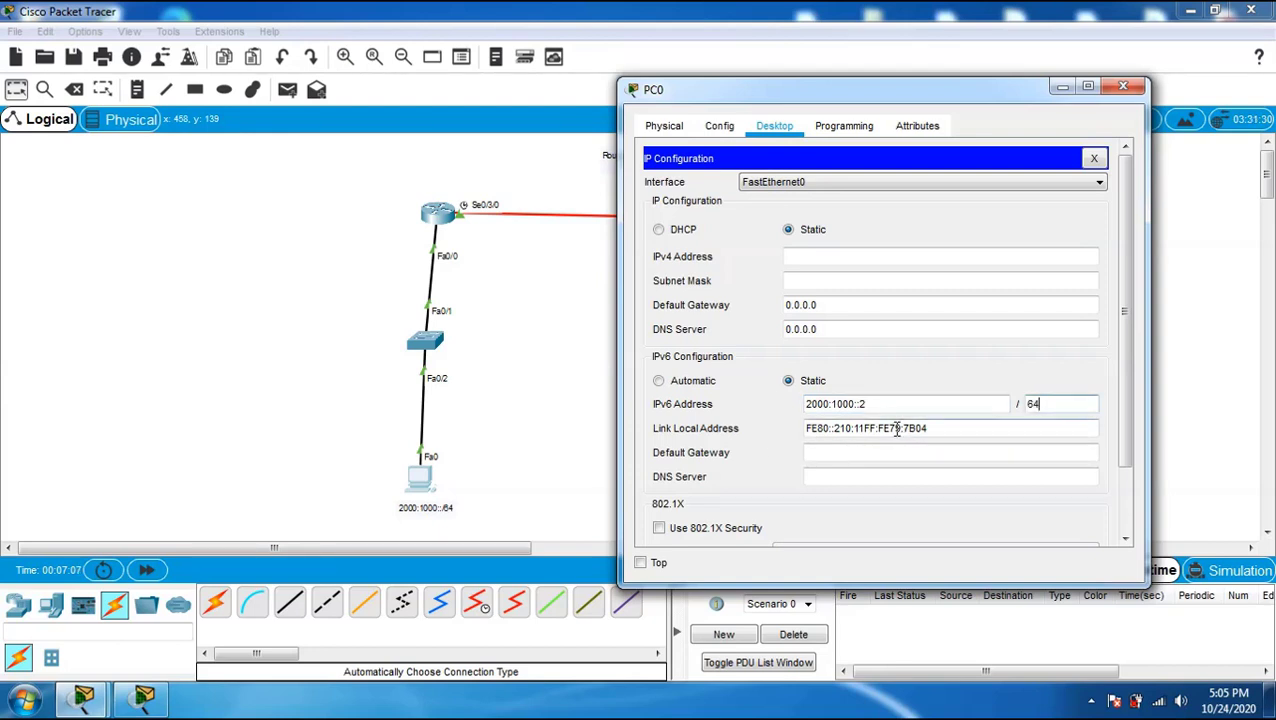
Step: Set PC0's IPv6 default gateway to 2000:1000::1 and close the PC's window
click(858, 456)
text(200)
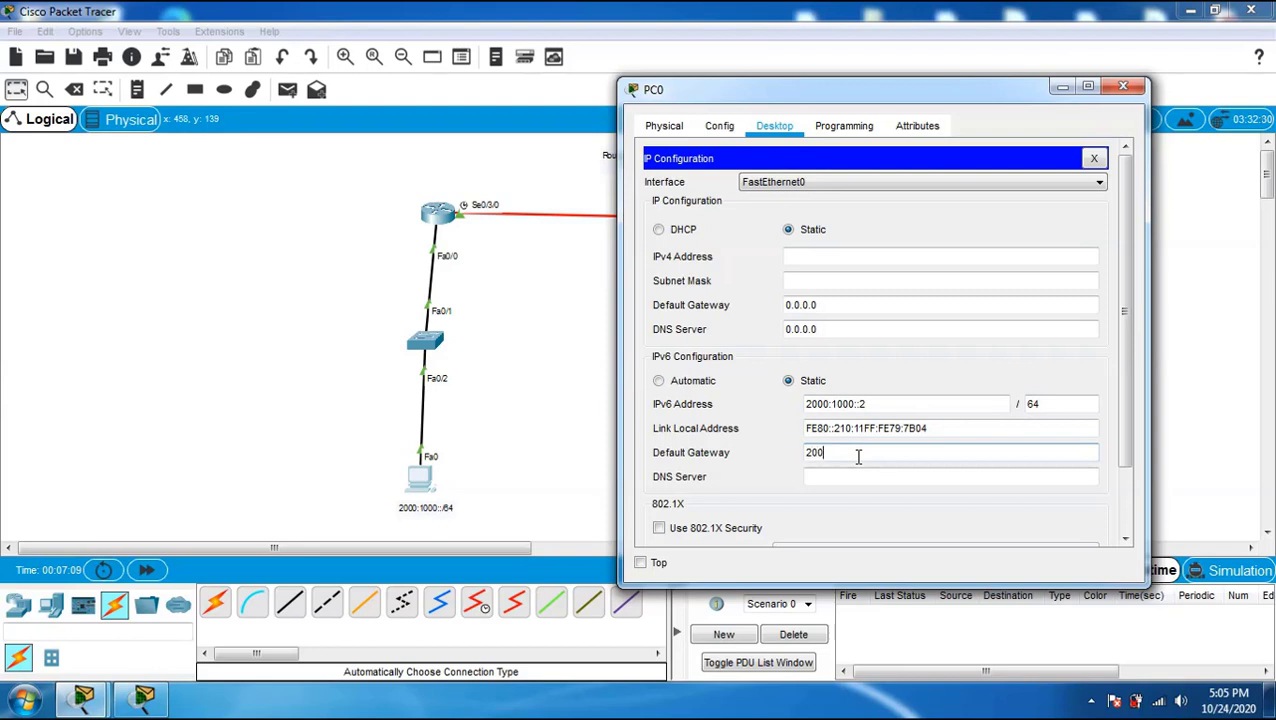
text(0:1000::1)
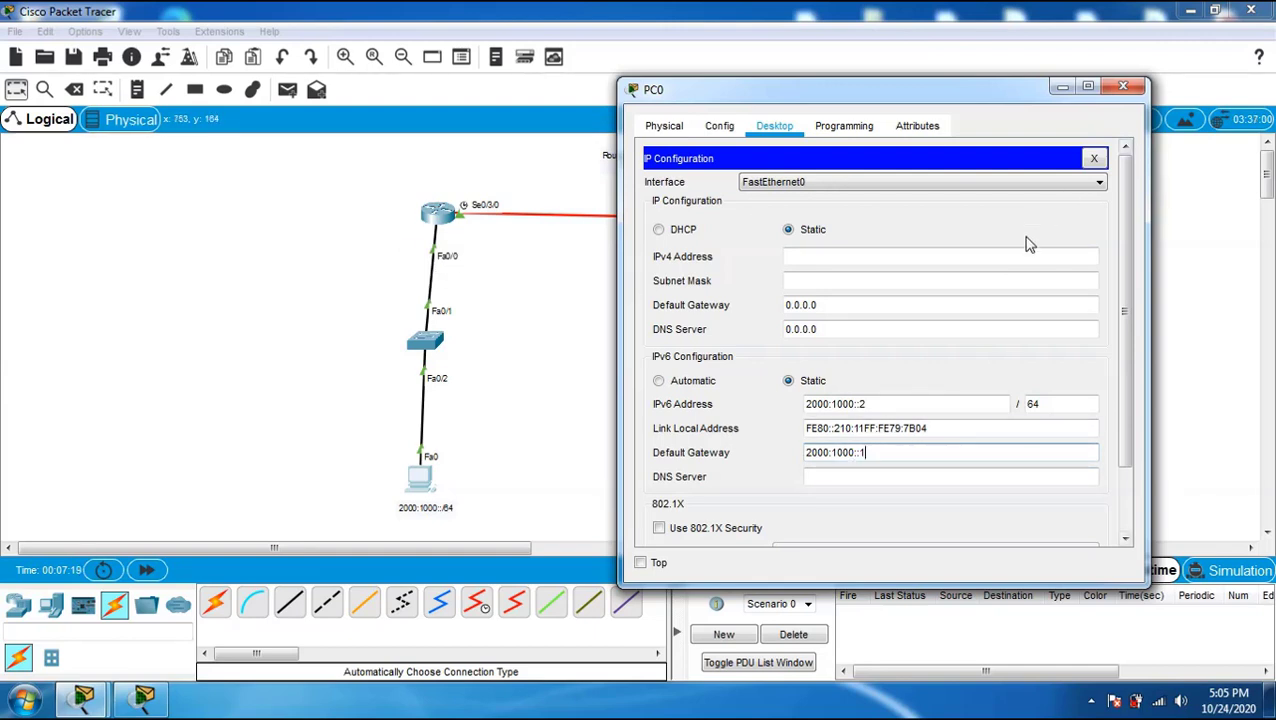
click(1123, 87)
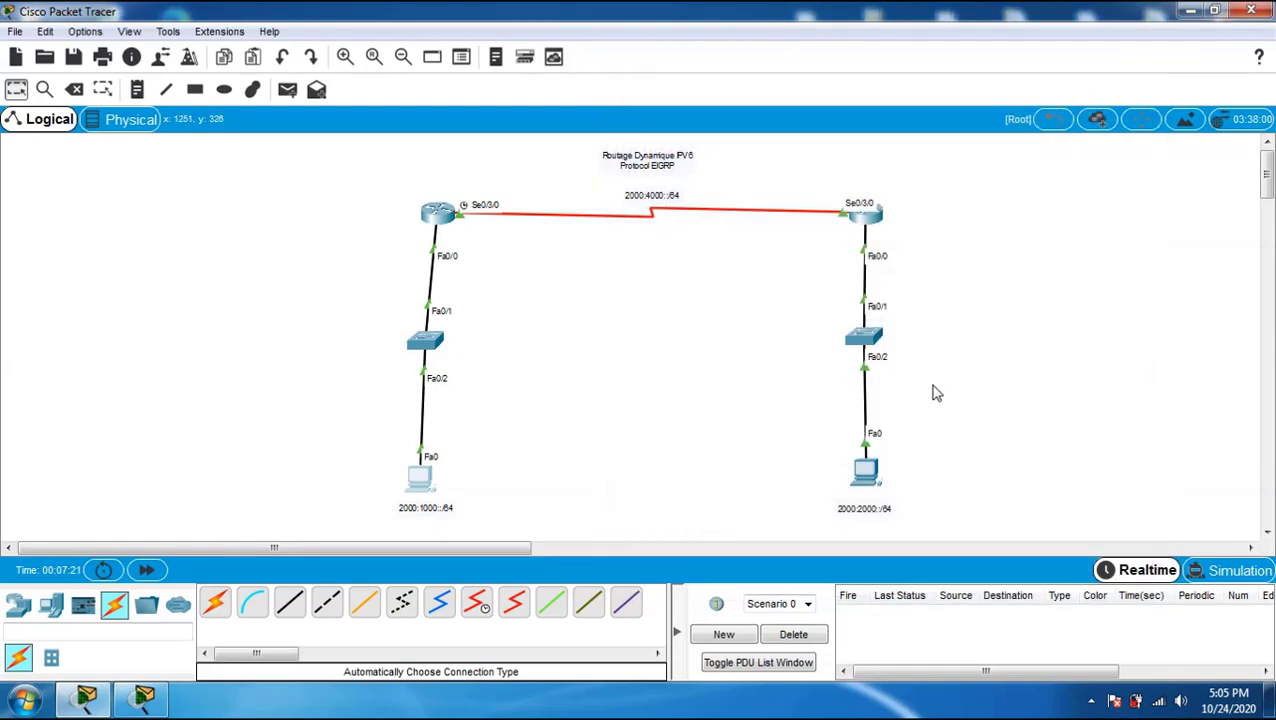
Step: Set the static IPv6 address of PC1, the PC on the 2000:2000::/64 network, to 2000:2000::2 with prefix length 64
click(866, 478)
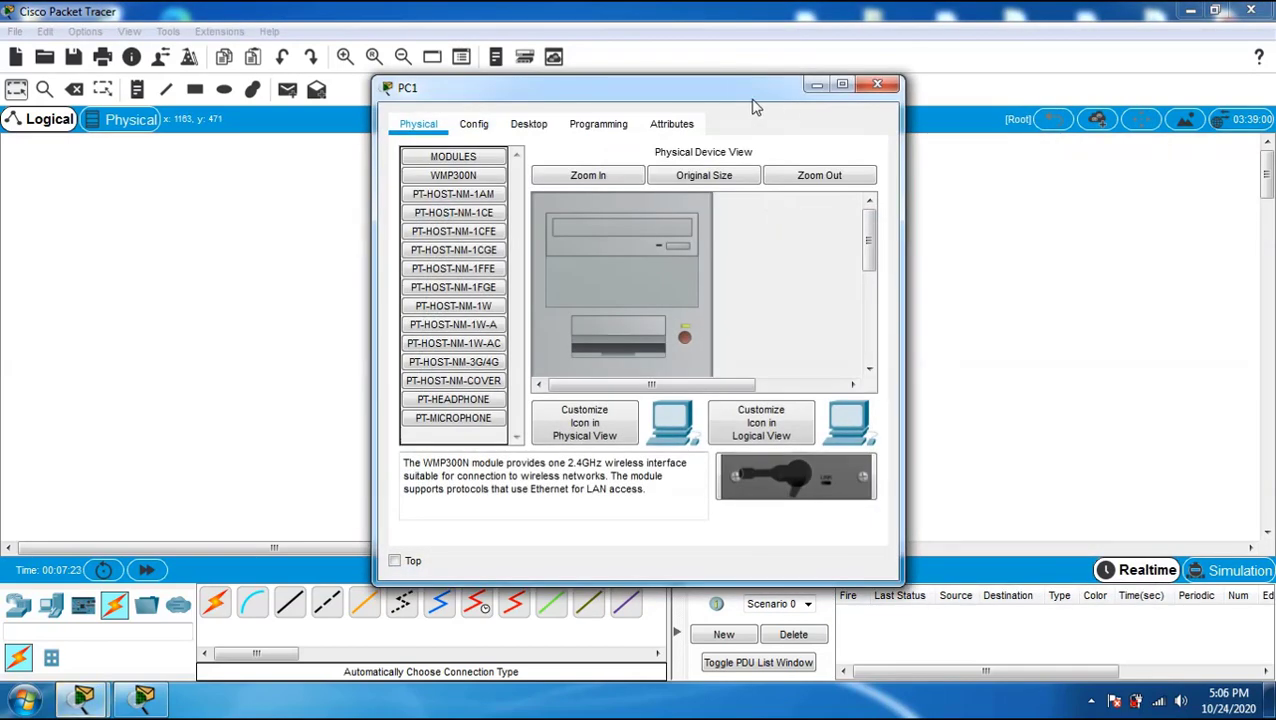
drag(755, 107, 611, 114)
click(385, 131)
click(331, 180)
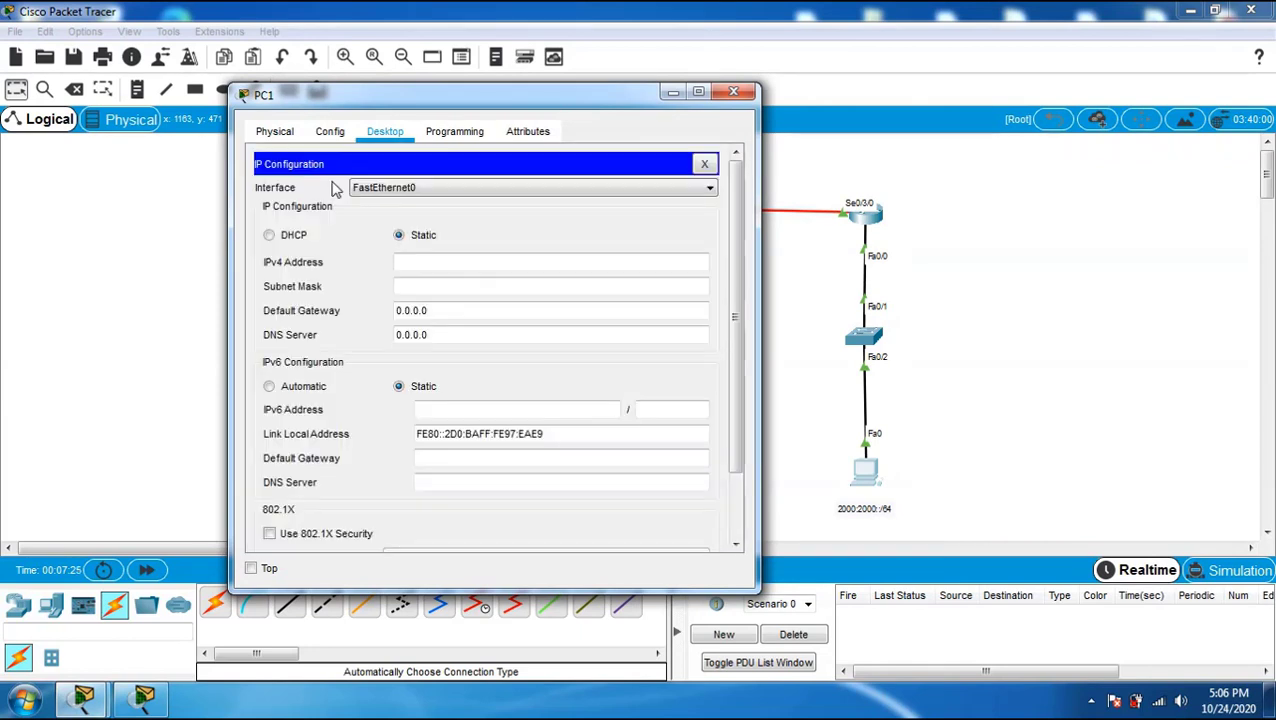
click(461, 410)
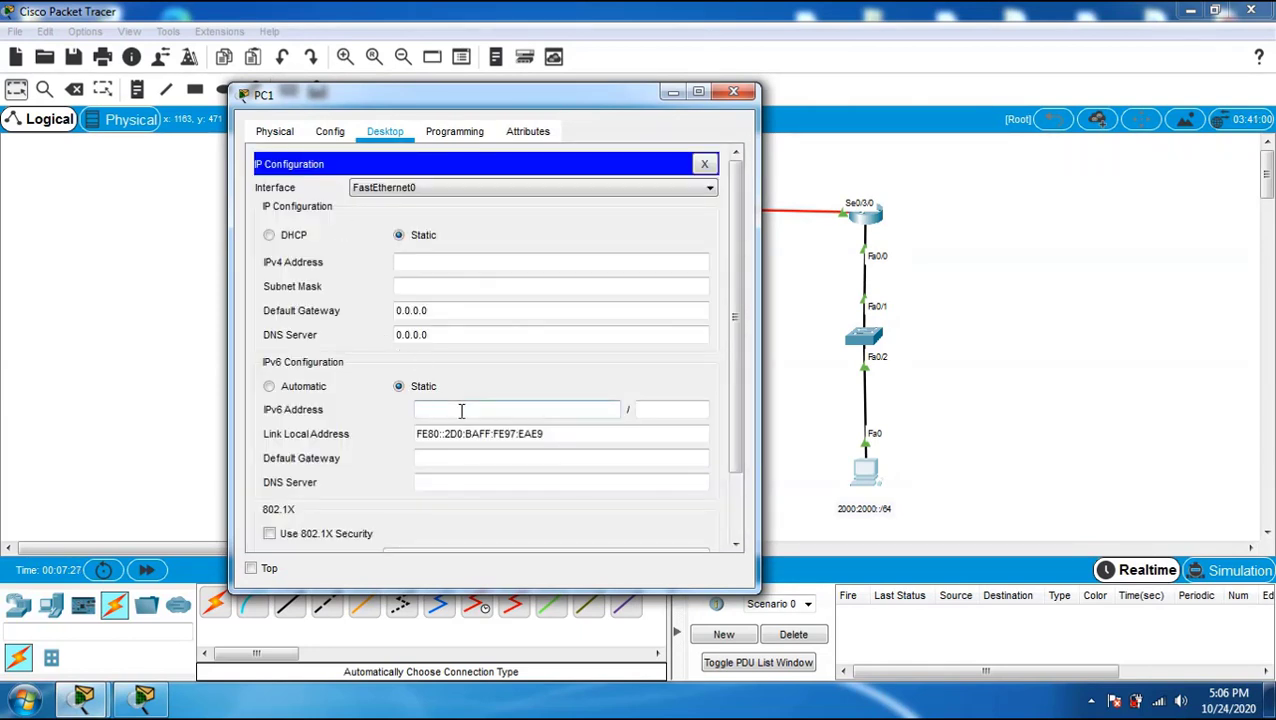
text(2000:2000::2)
click(654, 414)
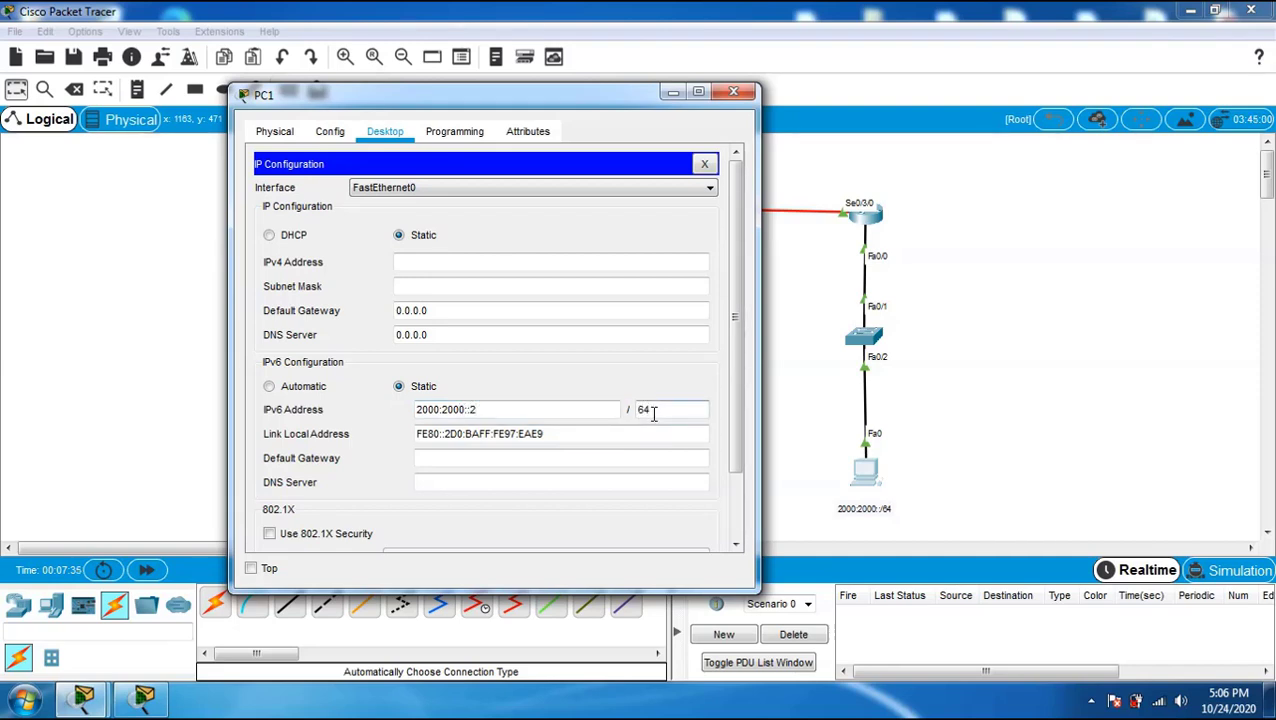
text(64)
Step: Set PC1's IPv6 default gateway to 2000:2000::1 and close the PC's window
click(513, 462)
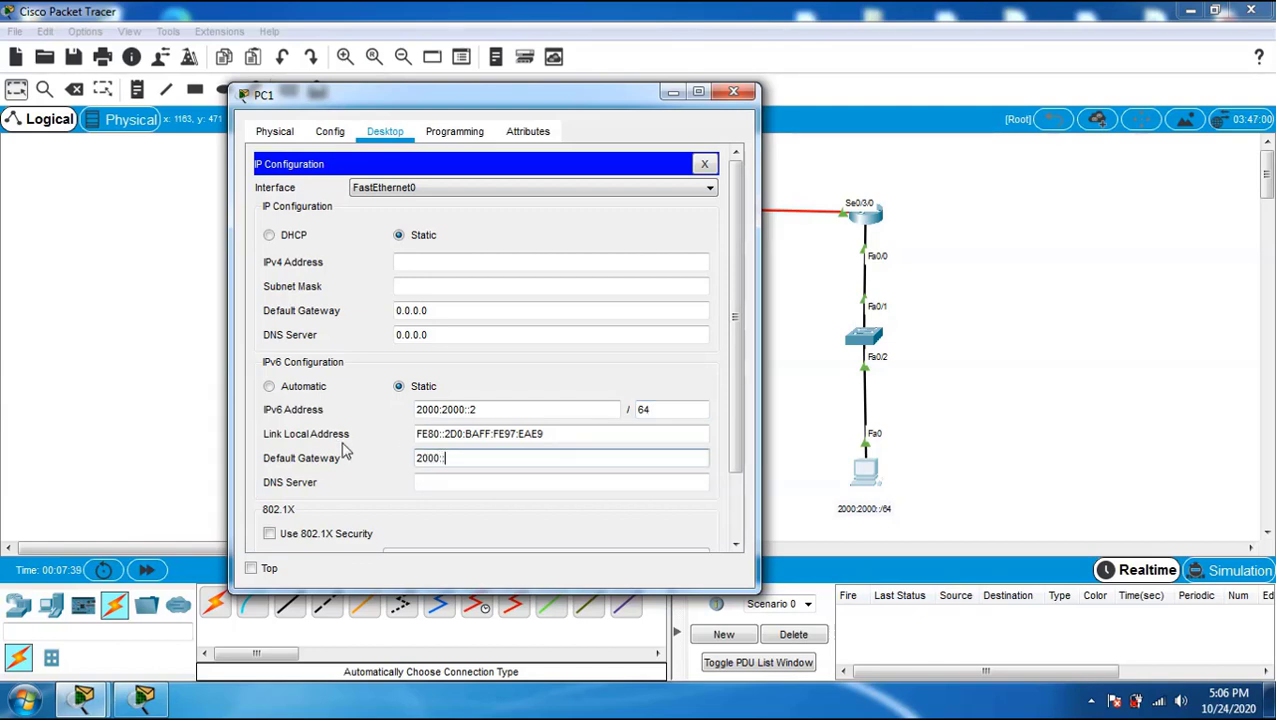
text(2000:1)
text(000::1)
click(636, 227)
click(738, 94)
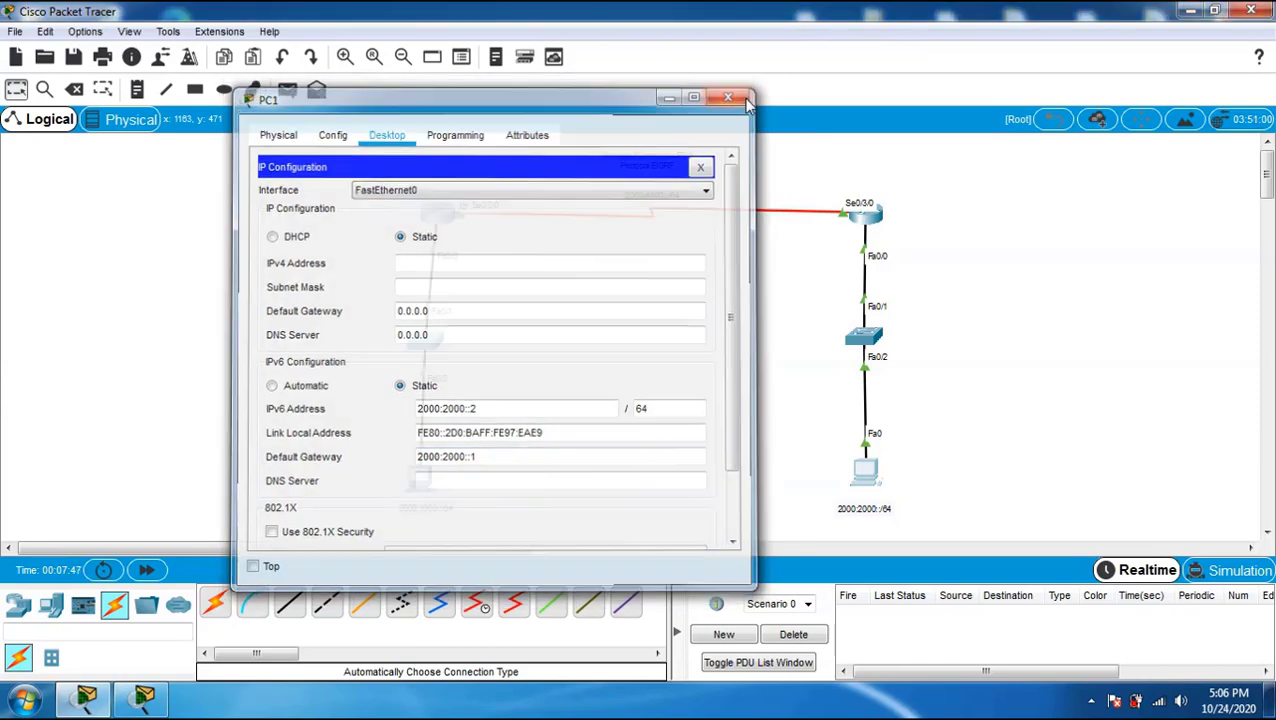
Step: Fast-forward the network's simulation time twice
click(147, 570)
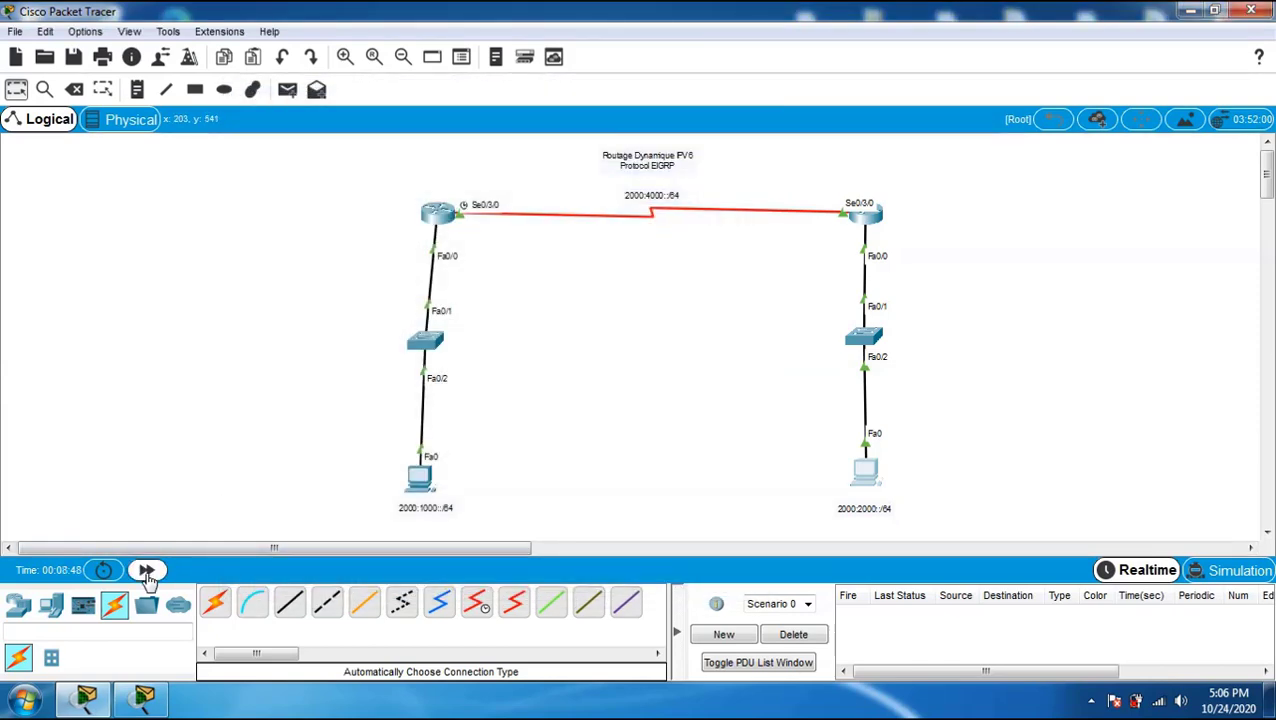
click(147, 570)
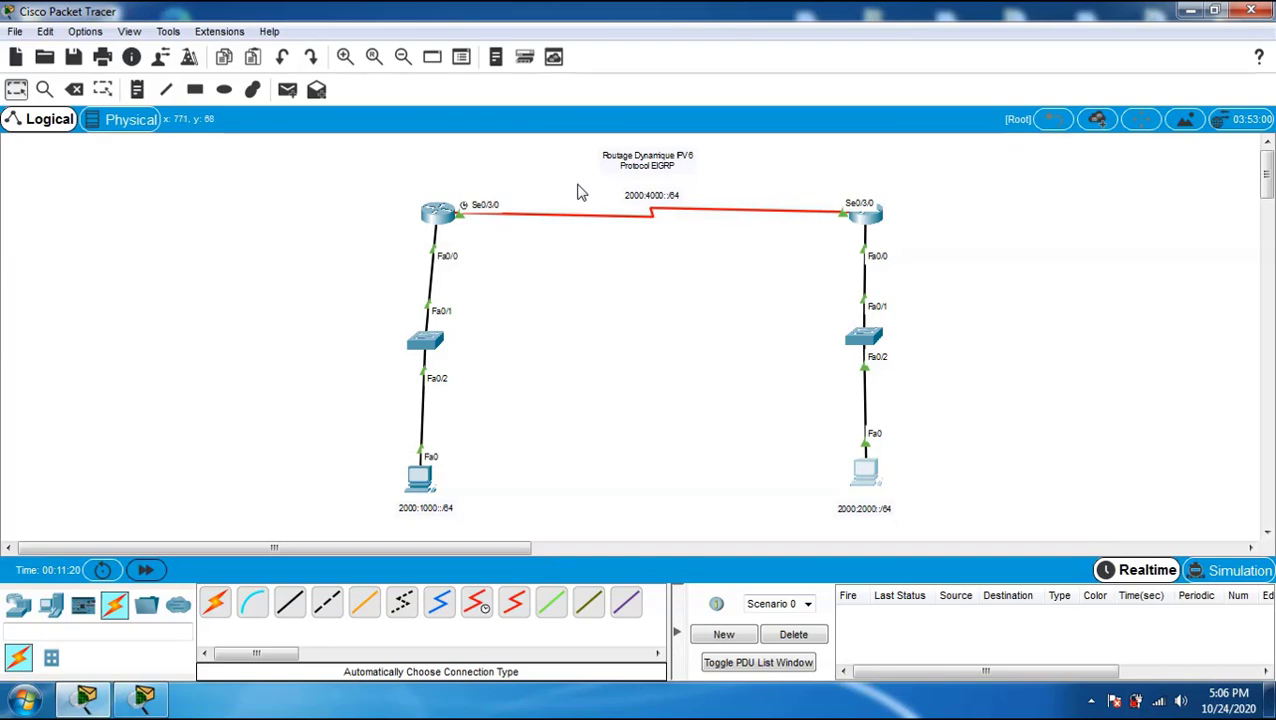
Step: Open Router0's command line and exit interface configuration to return to global configuration mode
click(437, 212)
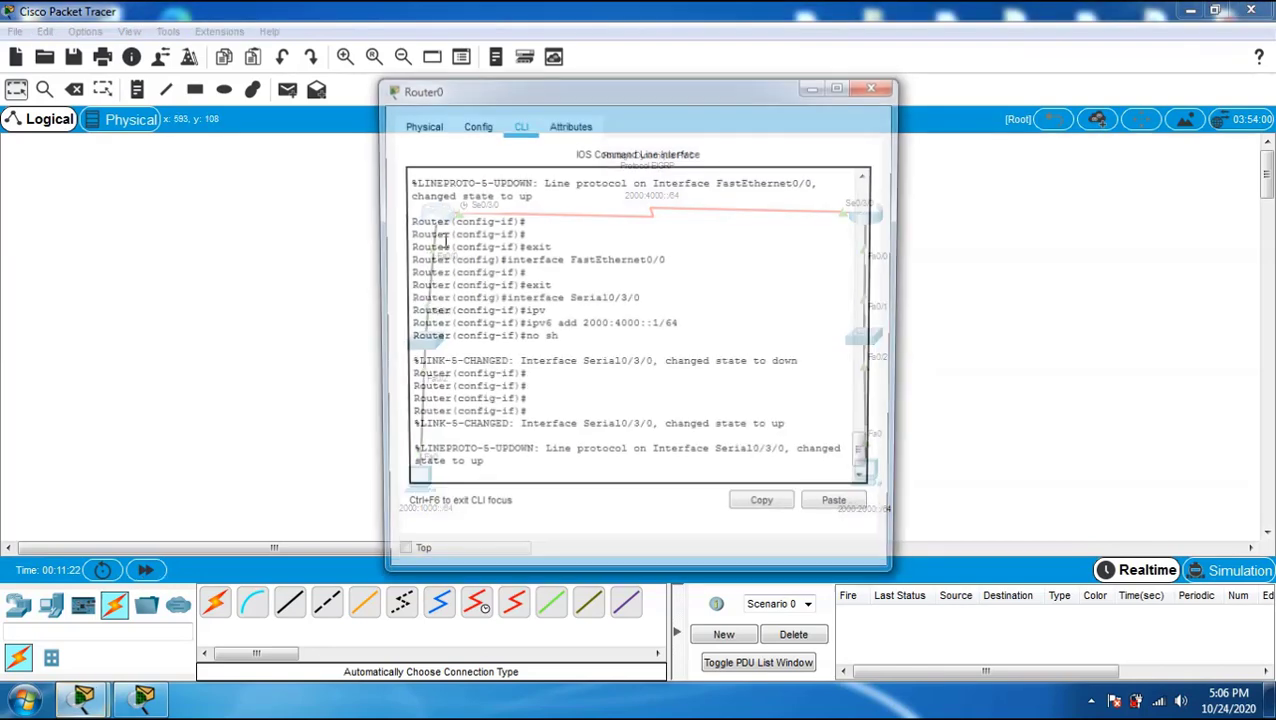
key(Return)
key(Return)
key(Return)
key(Return)
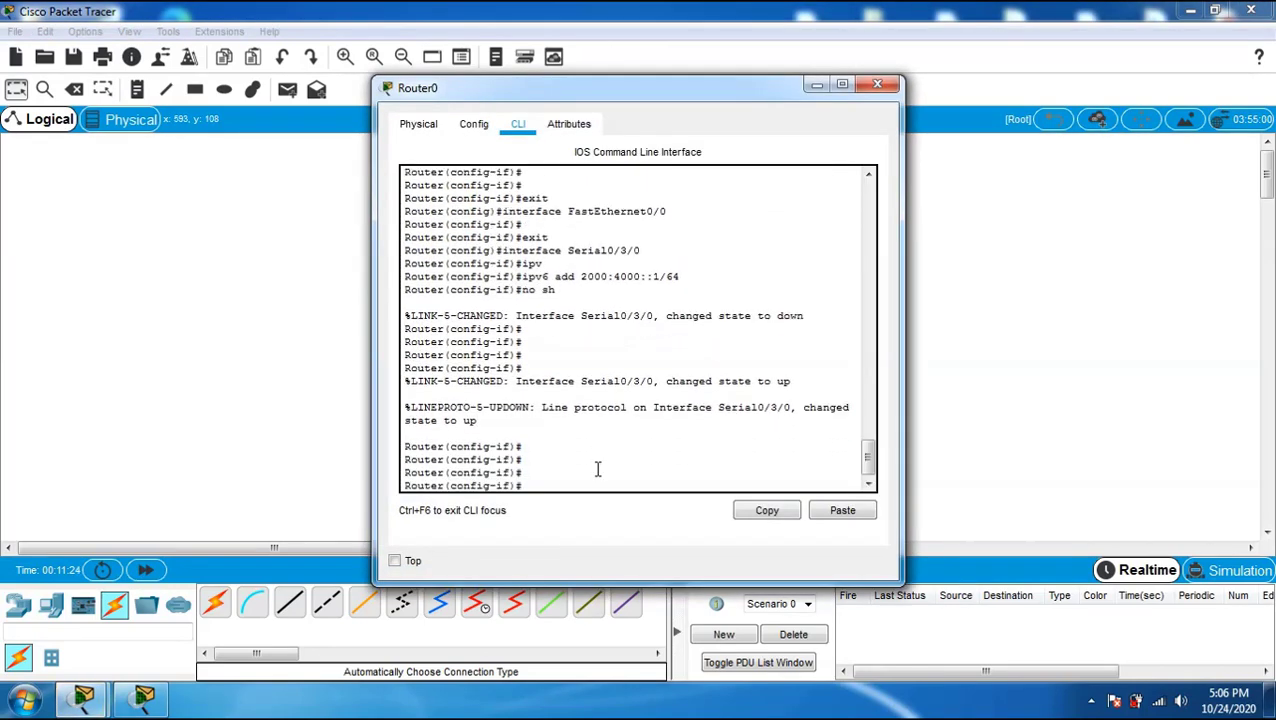
text(exi)
key(Tab)
key(Return)
key(Return)
key(Return)
key(Return)
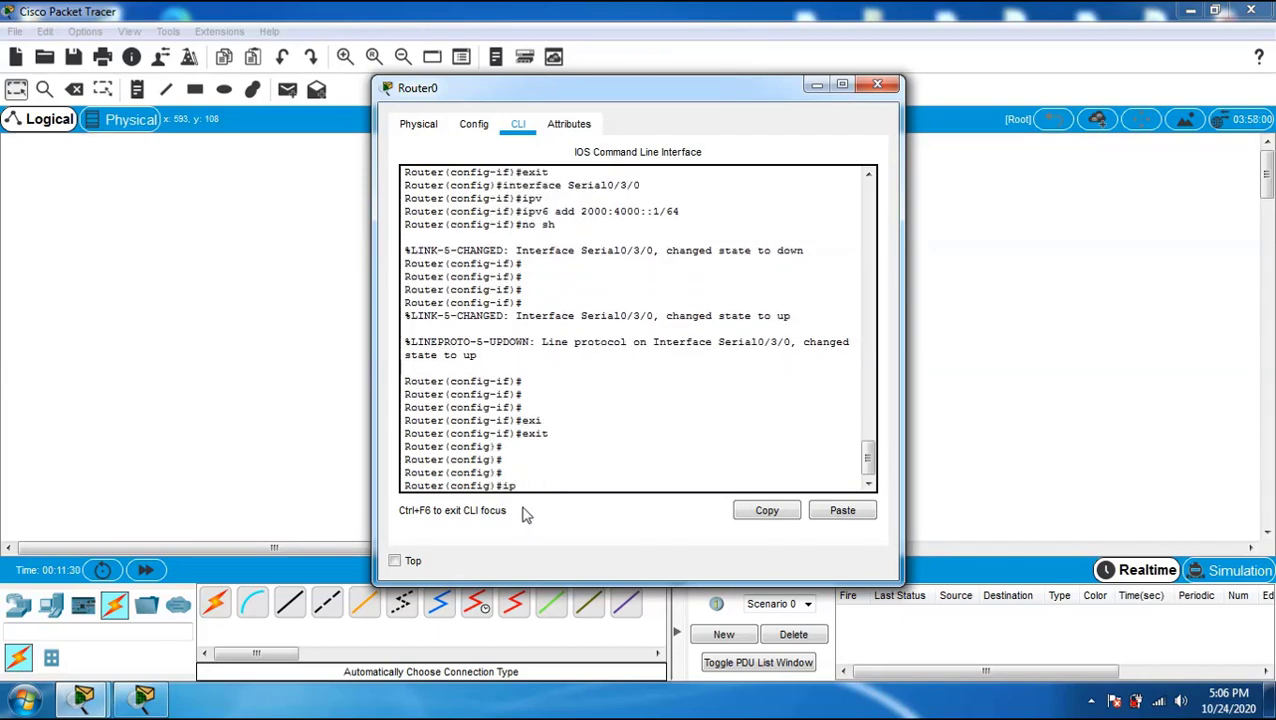
Step: Enable IPv6 routing on Router0 with the ipv6 unicast-routing command
text(ipv)
key(Tab)
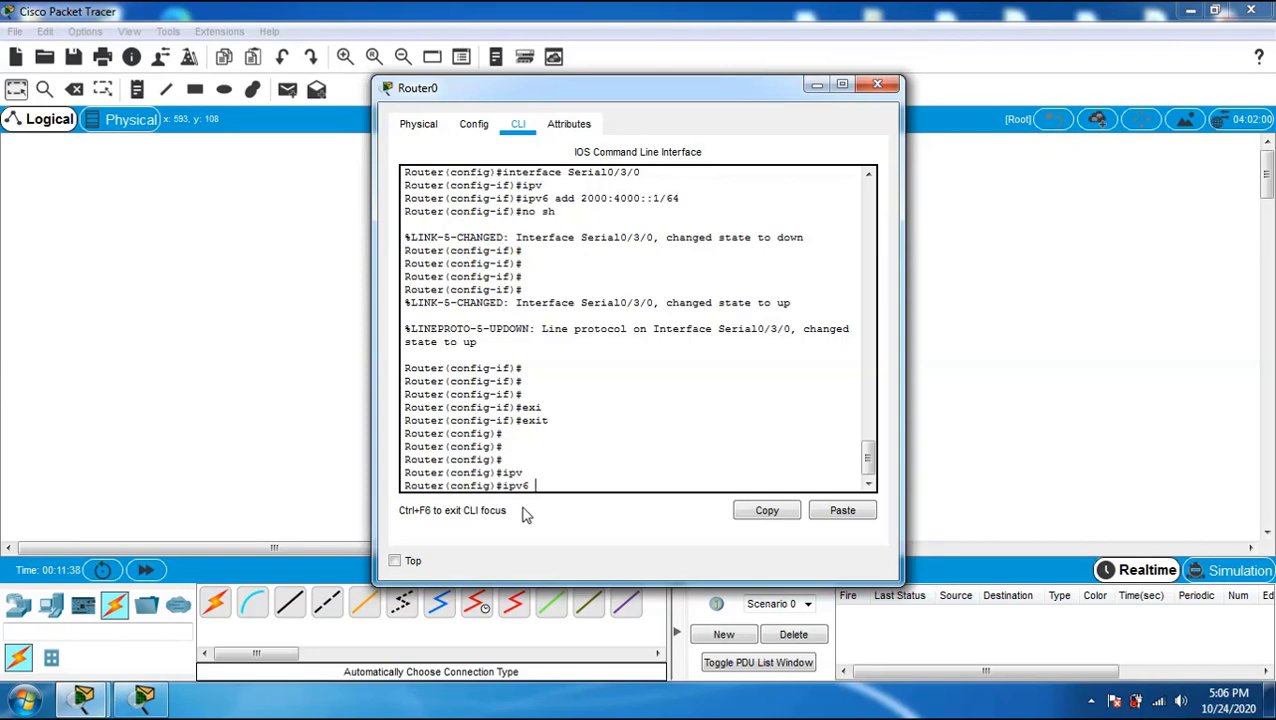
text(u)
key(Tab)
key(Return)
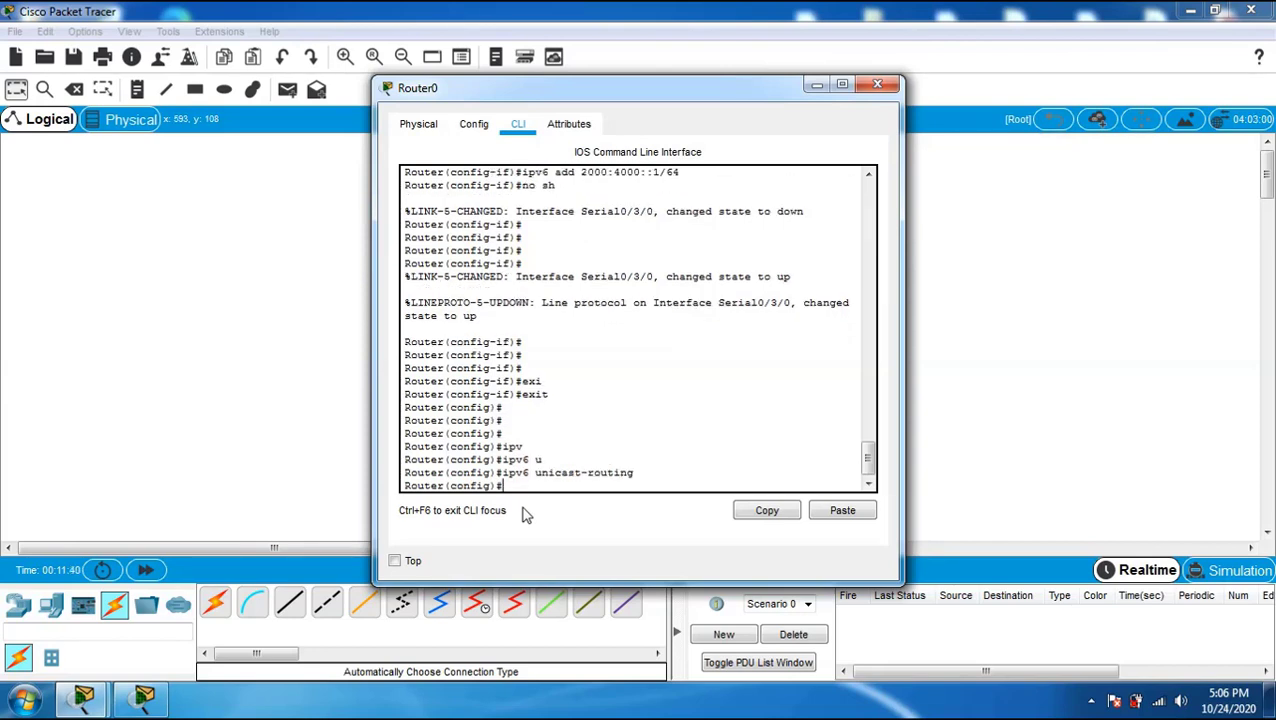
key(Return)
key(Return)
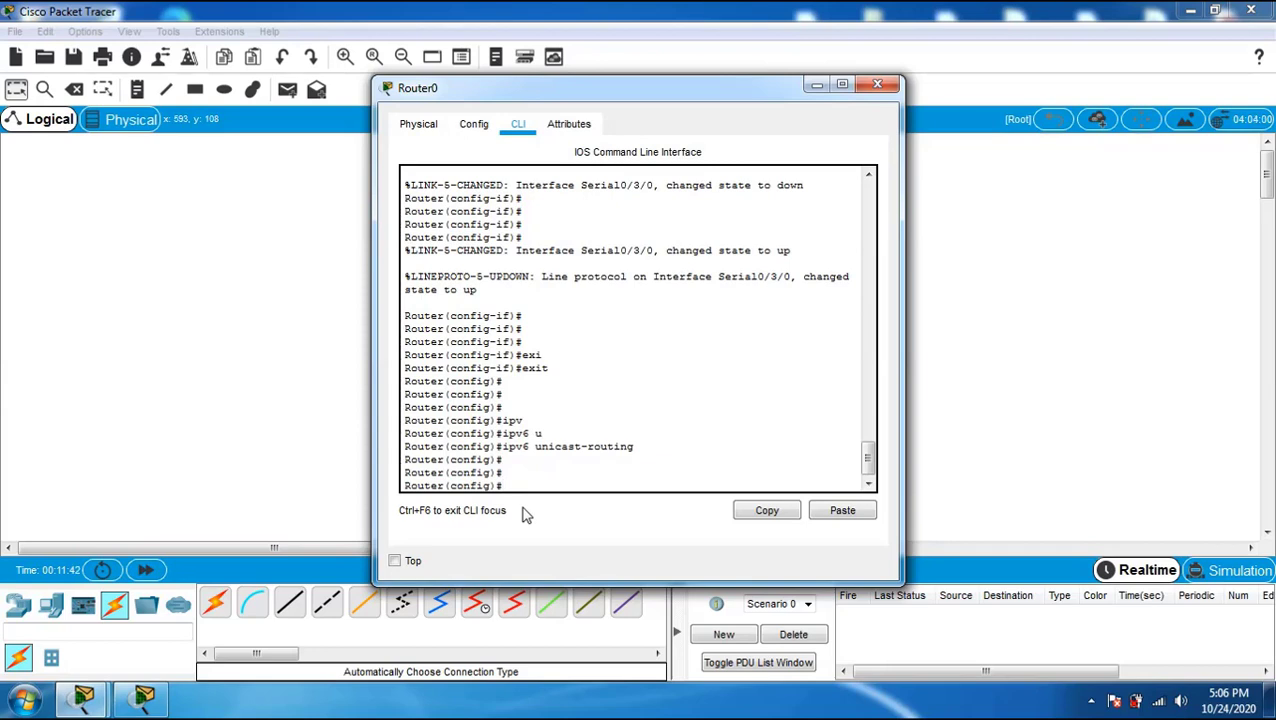
Step: Create the IPv6 EIGRP process with autonomous system number 10 on Router0 using ipv6 router eigrp 10
text(ipv)
key(Tab)
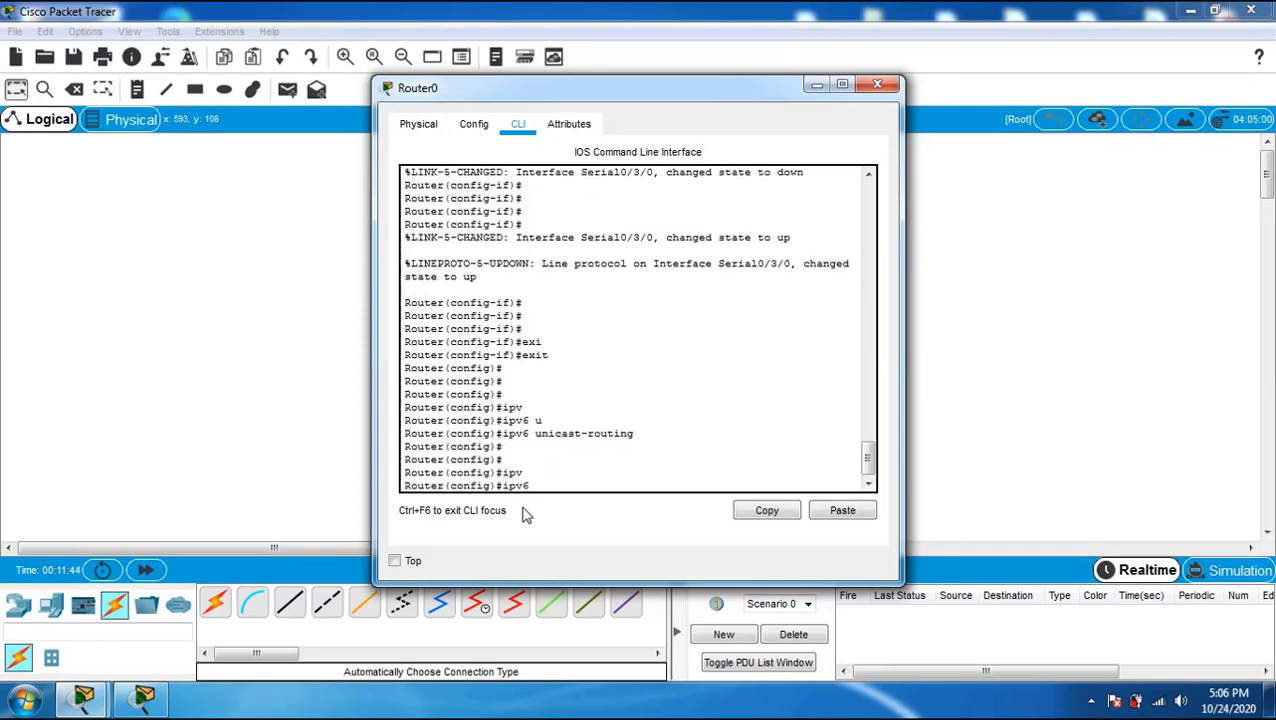
text(router ei)
key(Tab)
text(10)
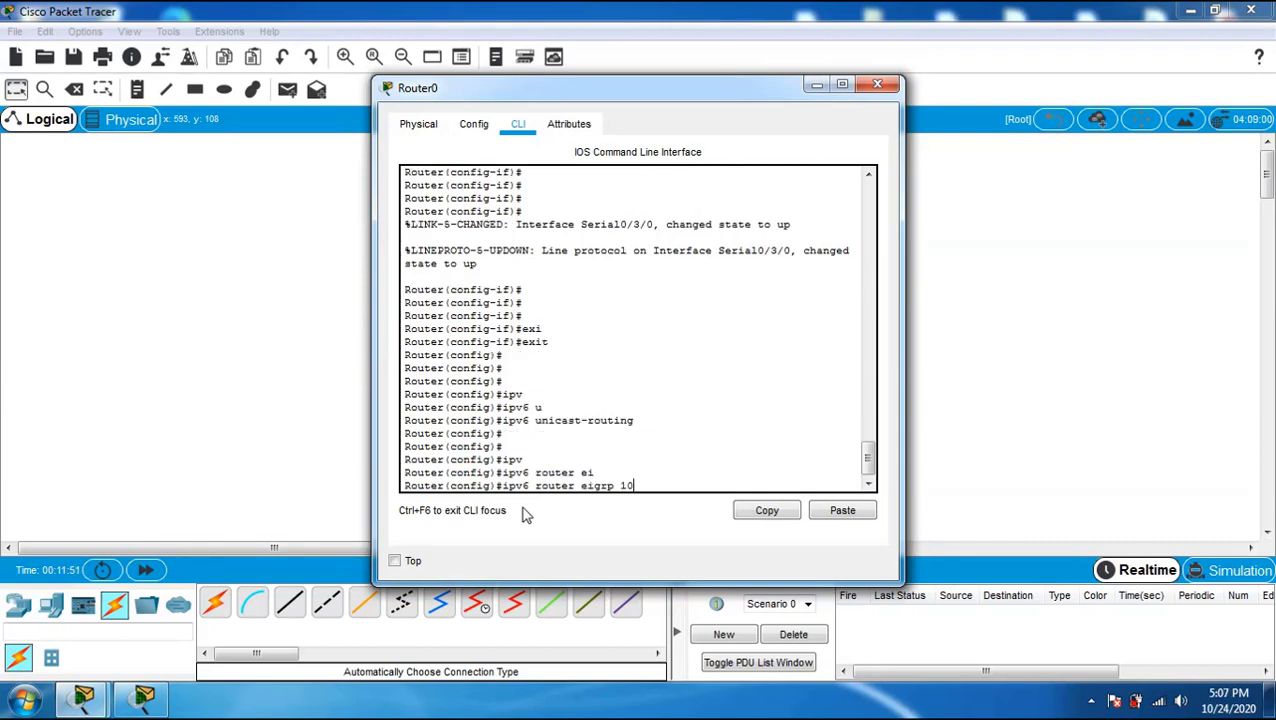
key(Return)
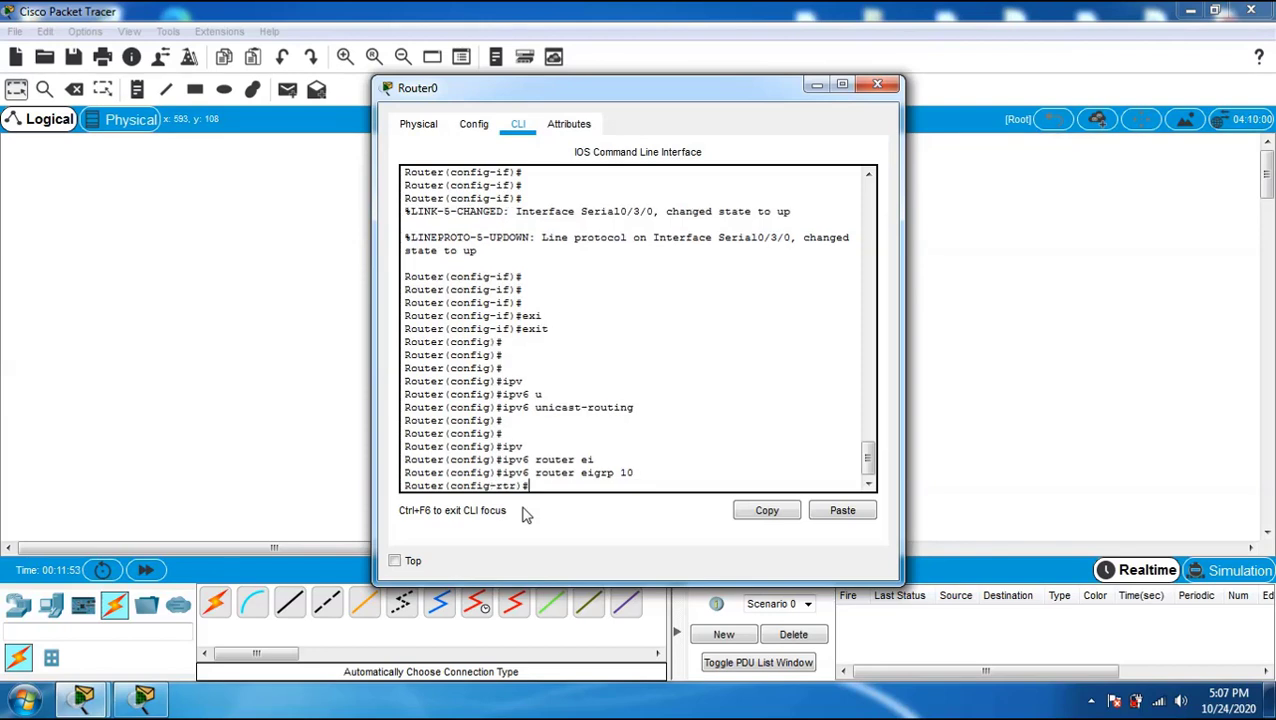
Step: Set the EIGRP router ID of Router0 to 1.1.1.1
text(ei)
key(Tab)
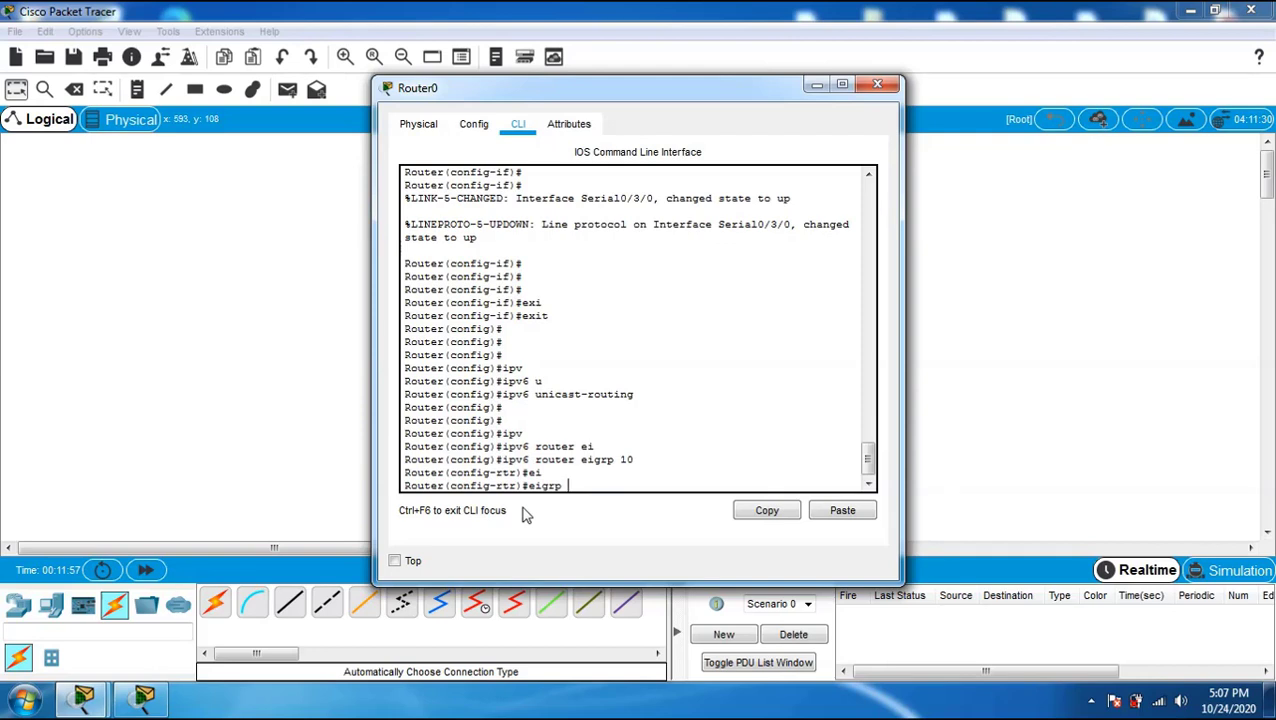
text(r)
key(Tab)
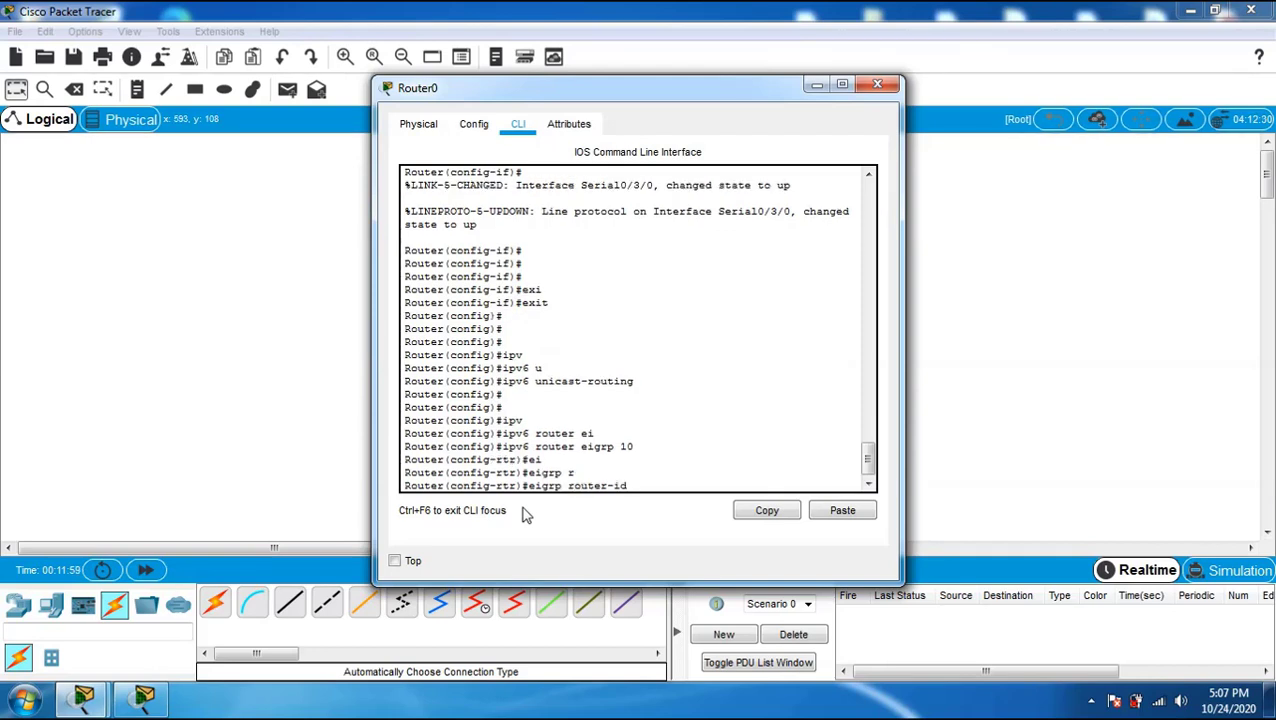
text(1.1.1.1)
key(Return)
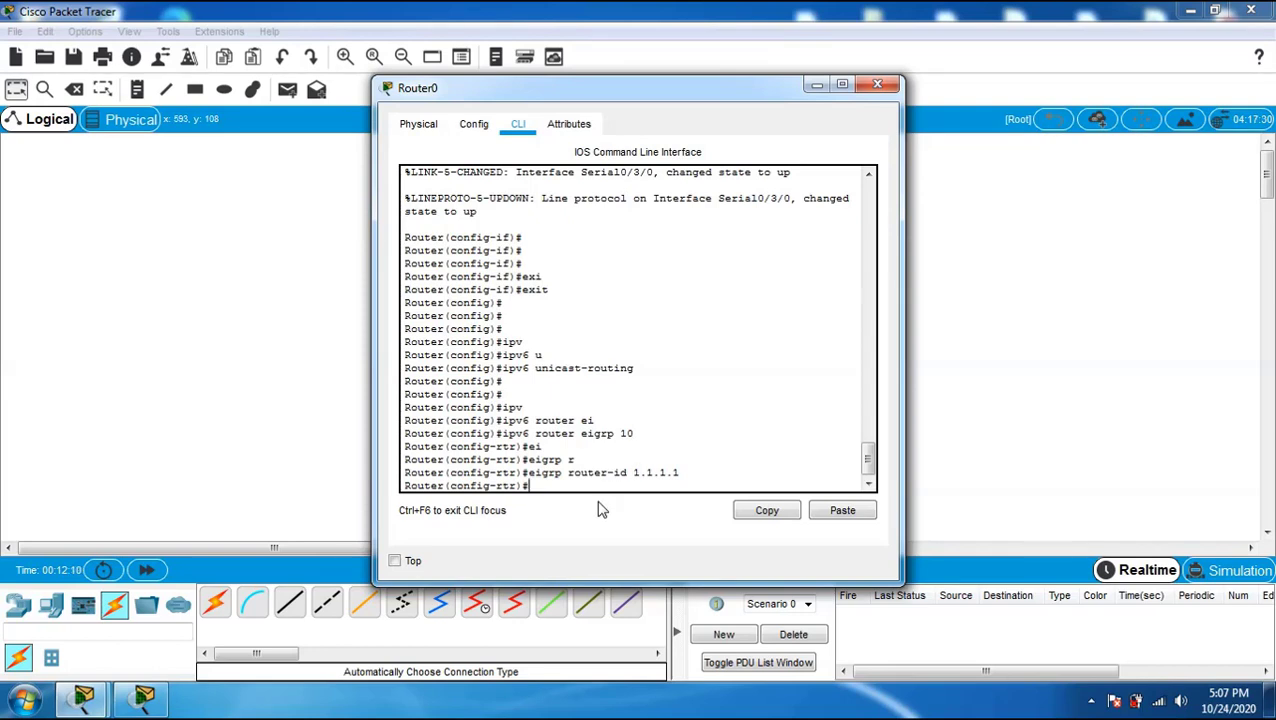
Step: Activate Router0's EIGRP process with the no shutdown command
text(no sh)
key(Tab)
key(Return)
key(Return)
key(Return)
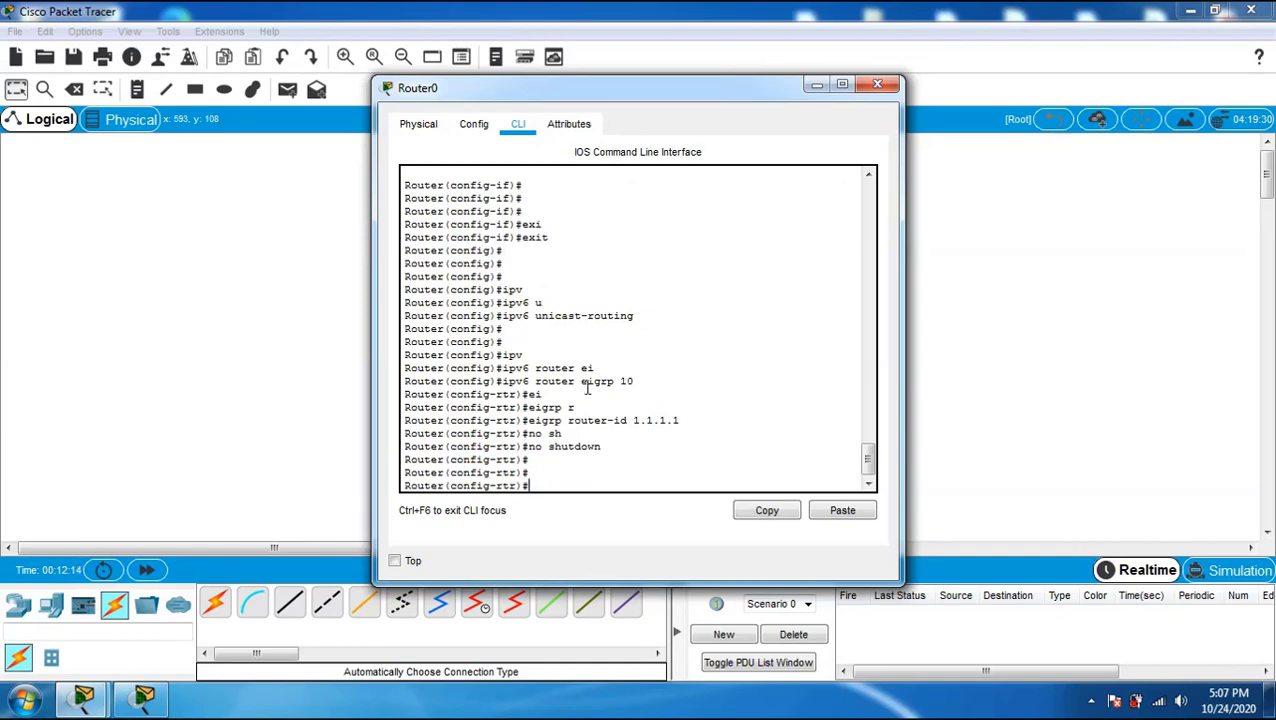
Step: Enable IPv6 EIGRP 10 on Router0's FastEthernet0/0 interface, moving the router's window aside to reveal the topology
drag(582, 99, 945, 90)
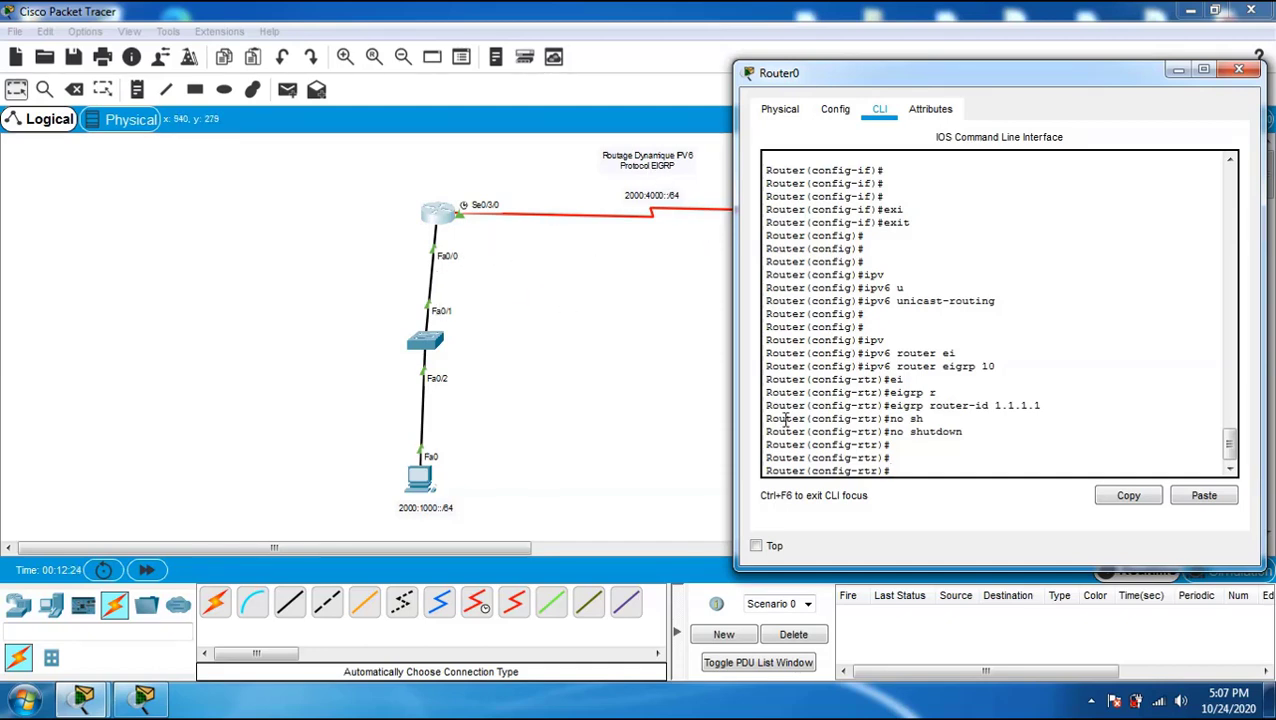
text(nter f0/0)
key(Return)
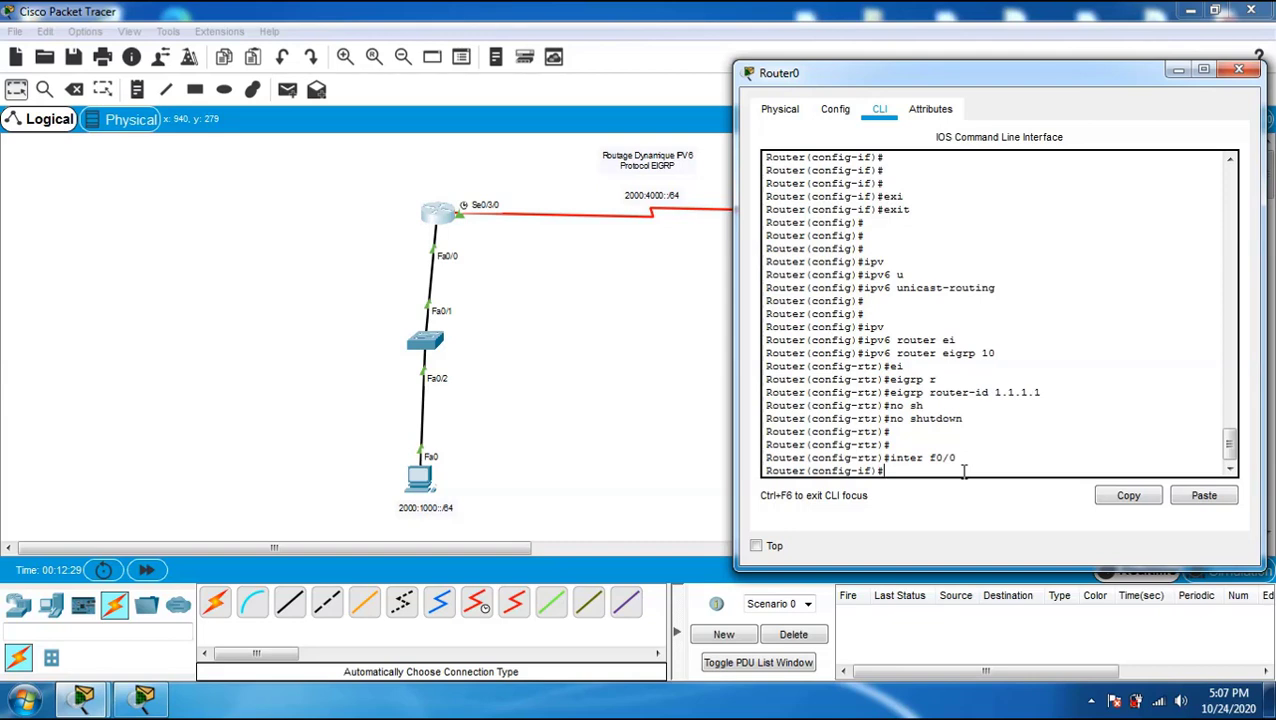
text(ipv)
key(Tab)
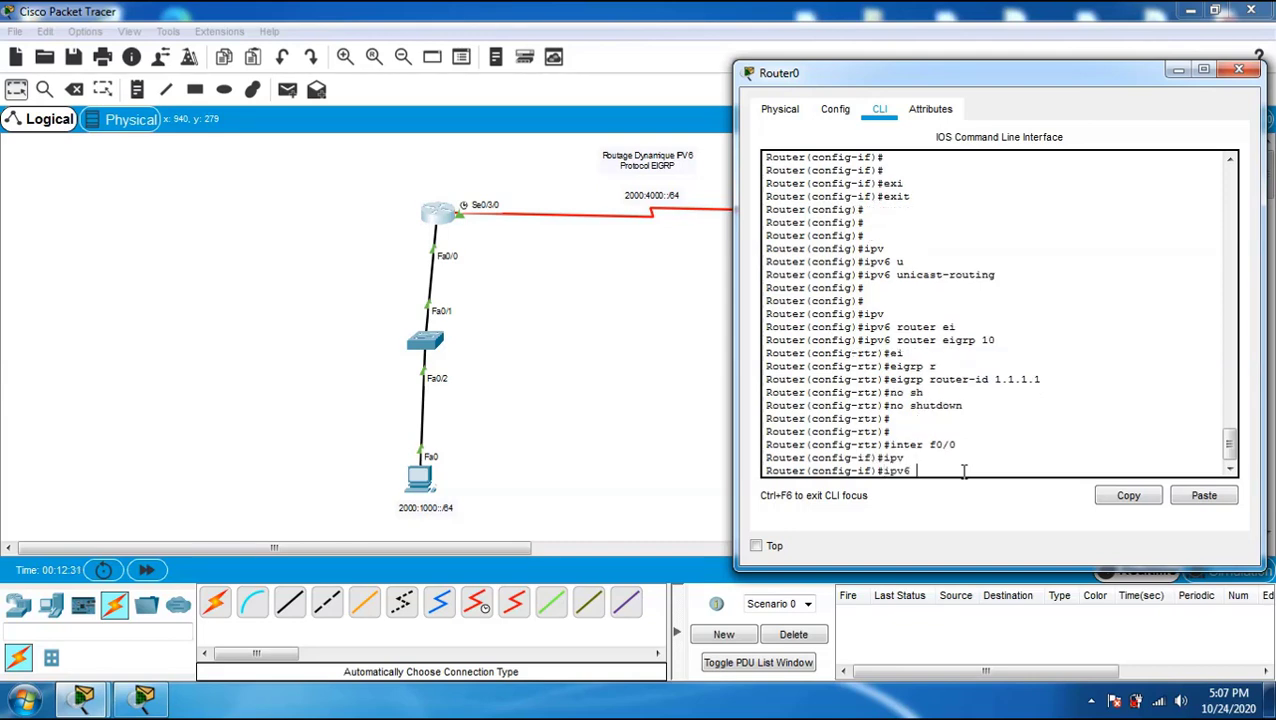
text(ei)
key(Tab)
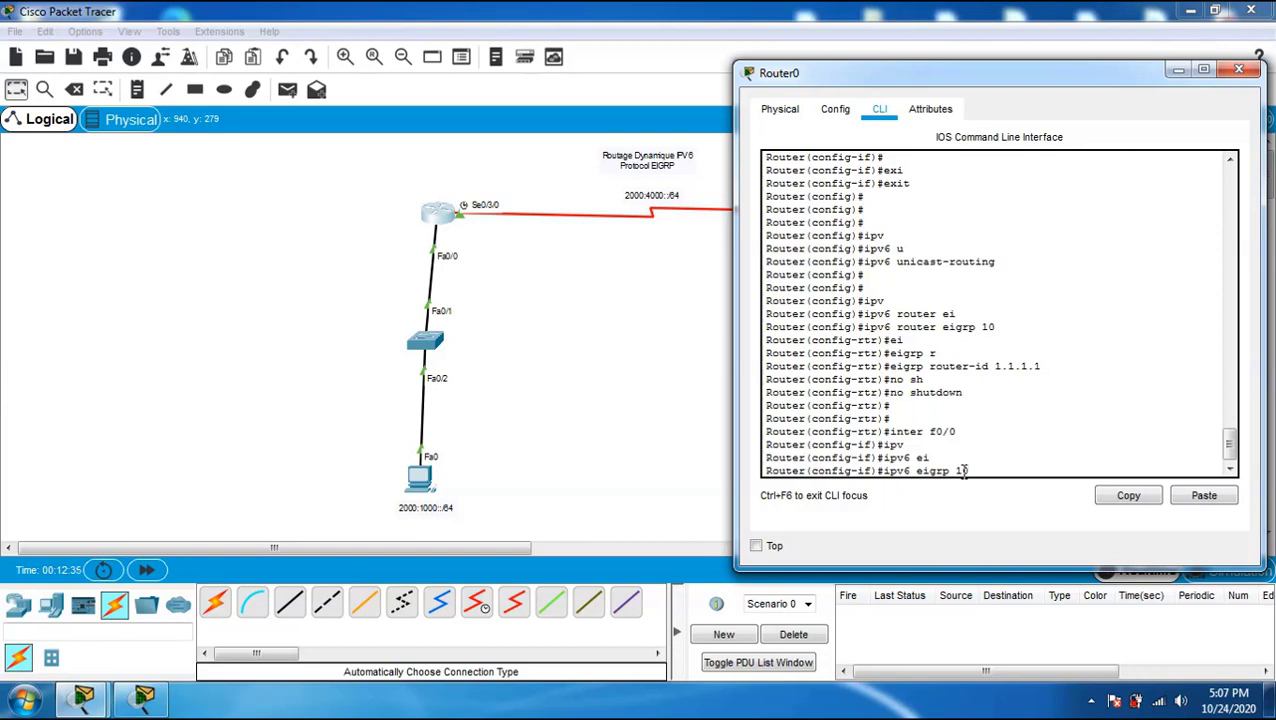
key(Return)
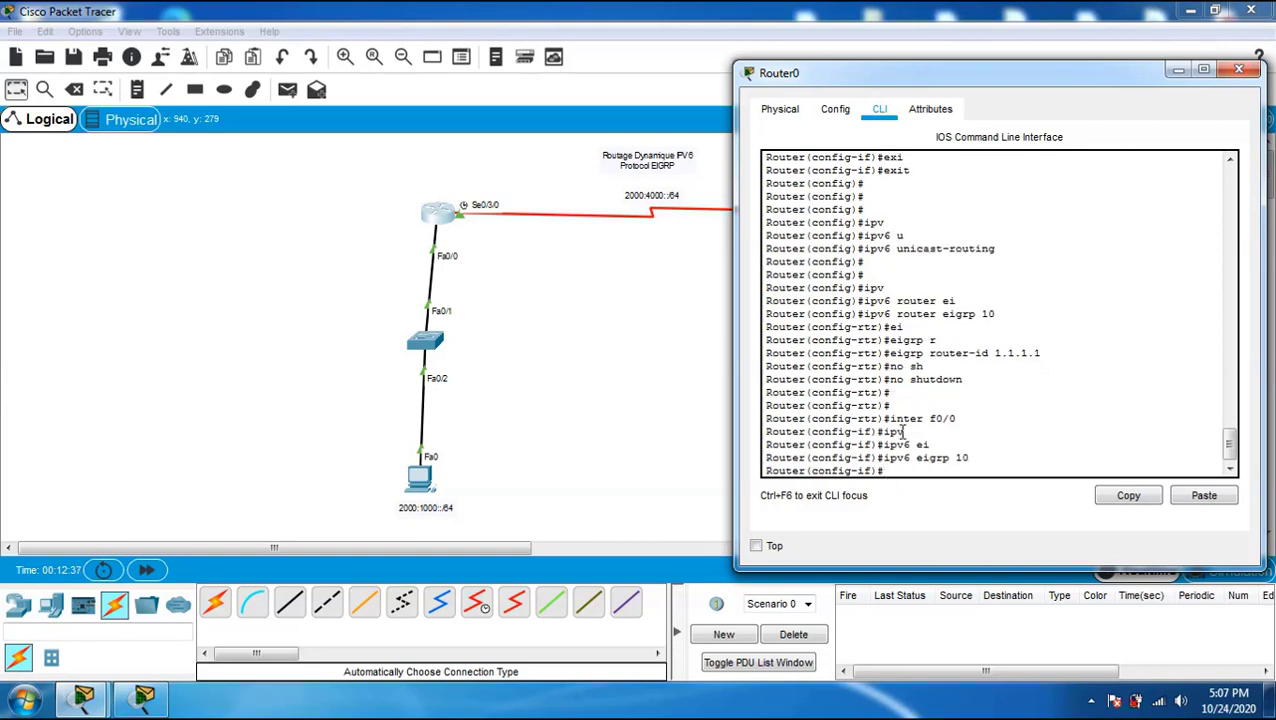
Step: Enable IPv6 EIGRP 10 on Router0's Serial0/3/0 interface
text(inter se0/3/0)
key(Return)
key(Return)
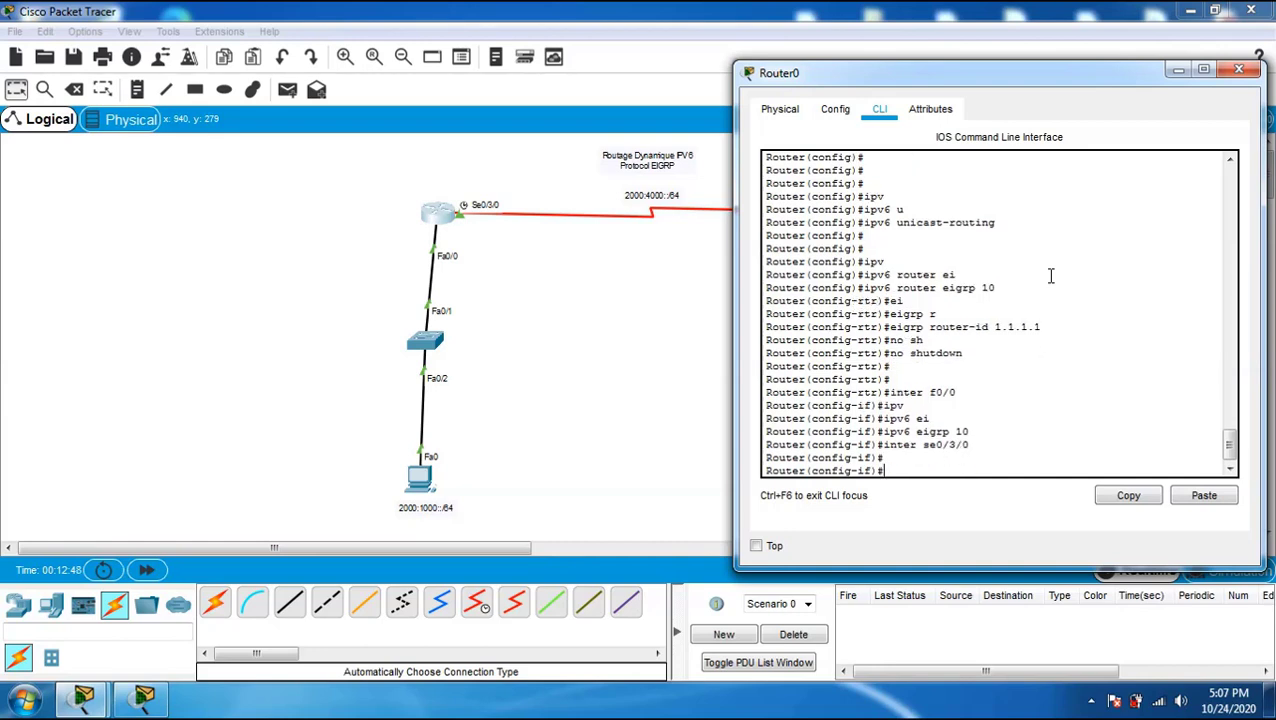
text(ipv)
key(Tab)
text(ei)
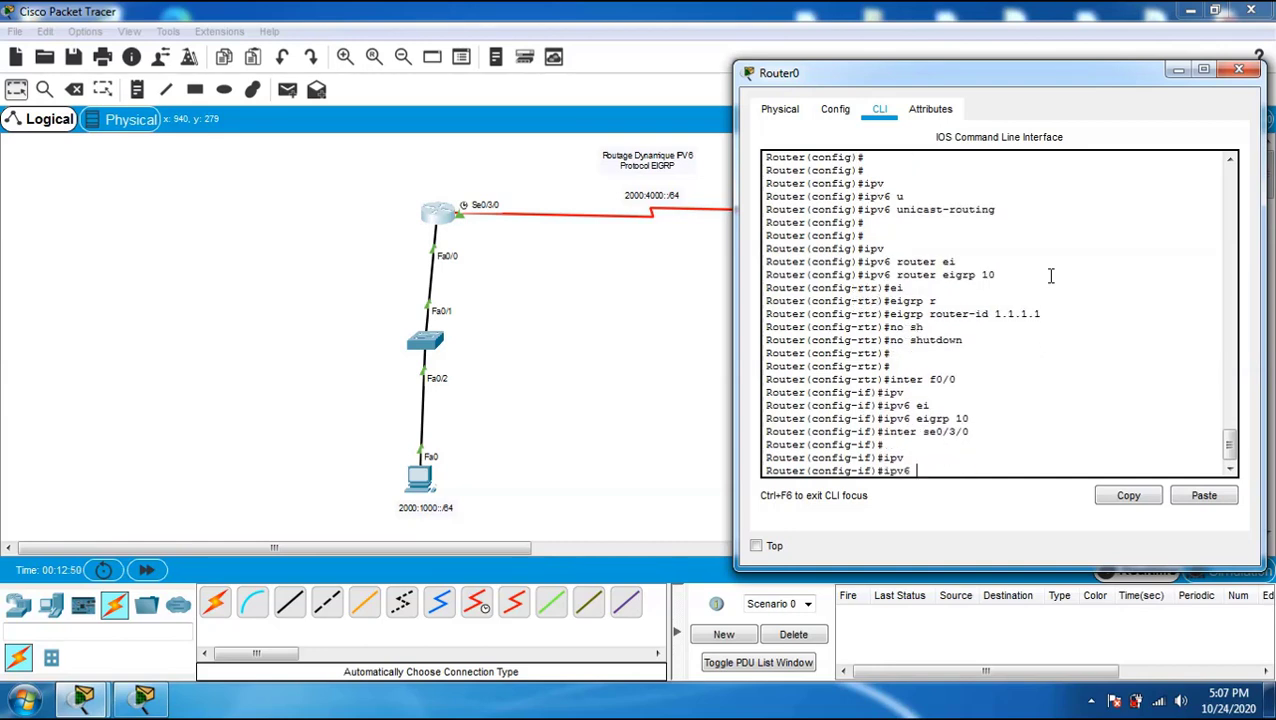
key(Tab)
text(10)
key(Return)
key(Return)
key(Return)
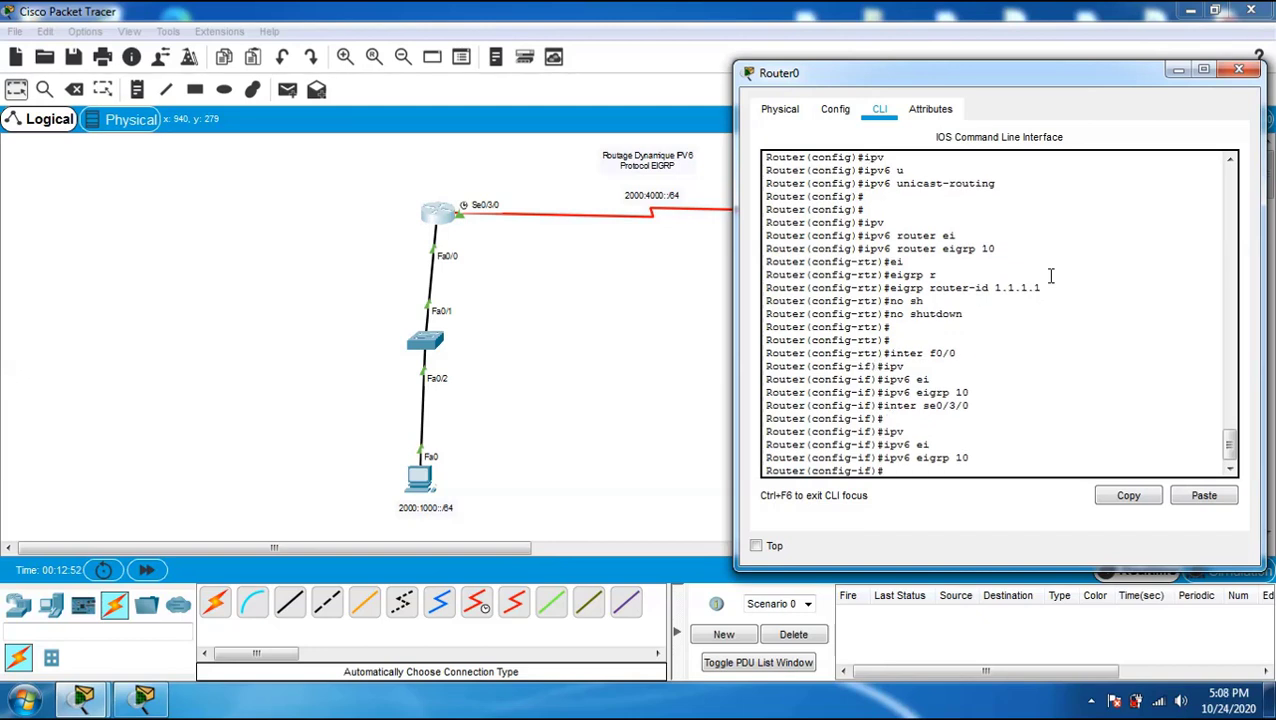
Step: Return Router0 to global configuration mode, save its configuration with do wr, and close its window
text(exi)
key(Tab)
key(Return)
key(Return)
key(Return)
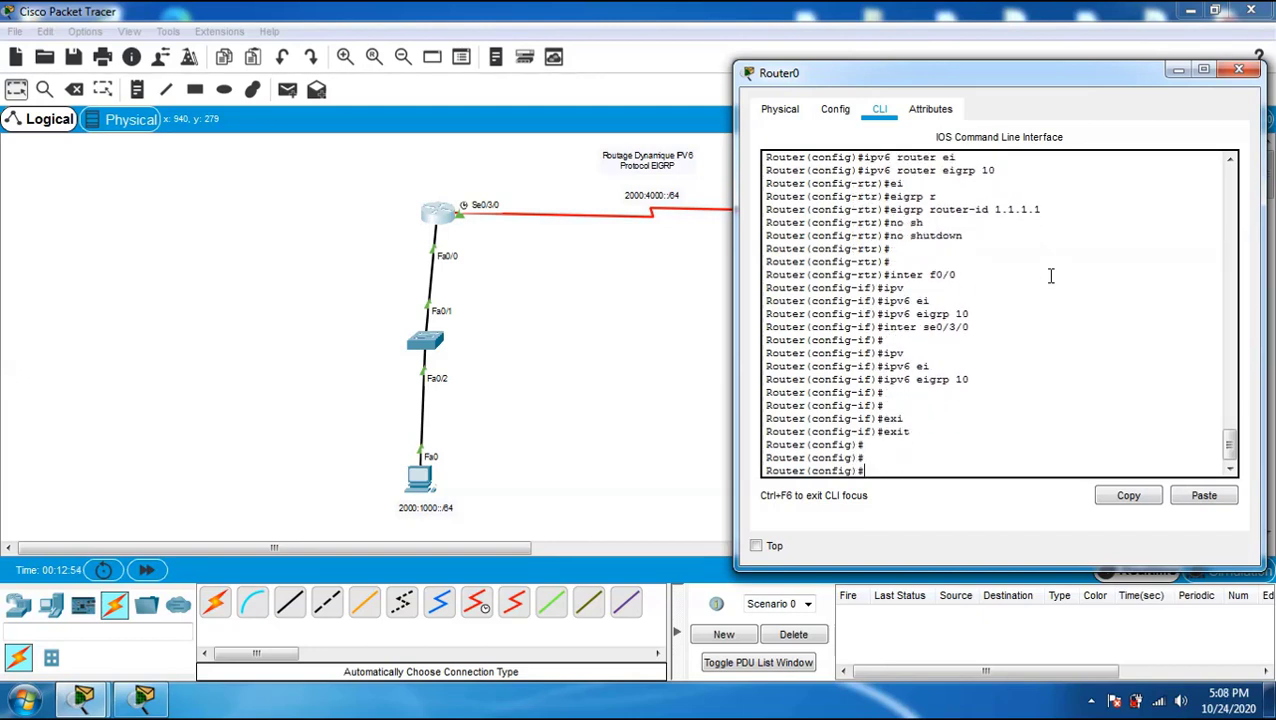
text(do wr)
key(Return)
key(Return)
key(Return)
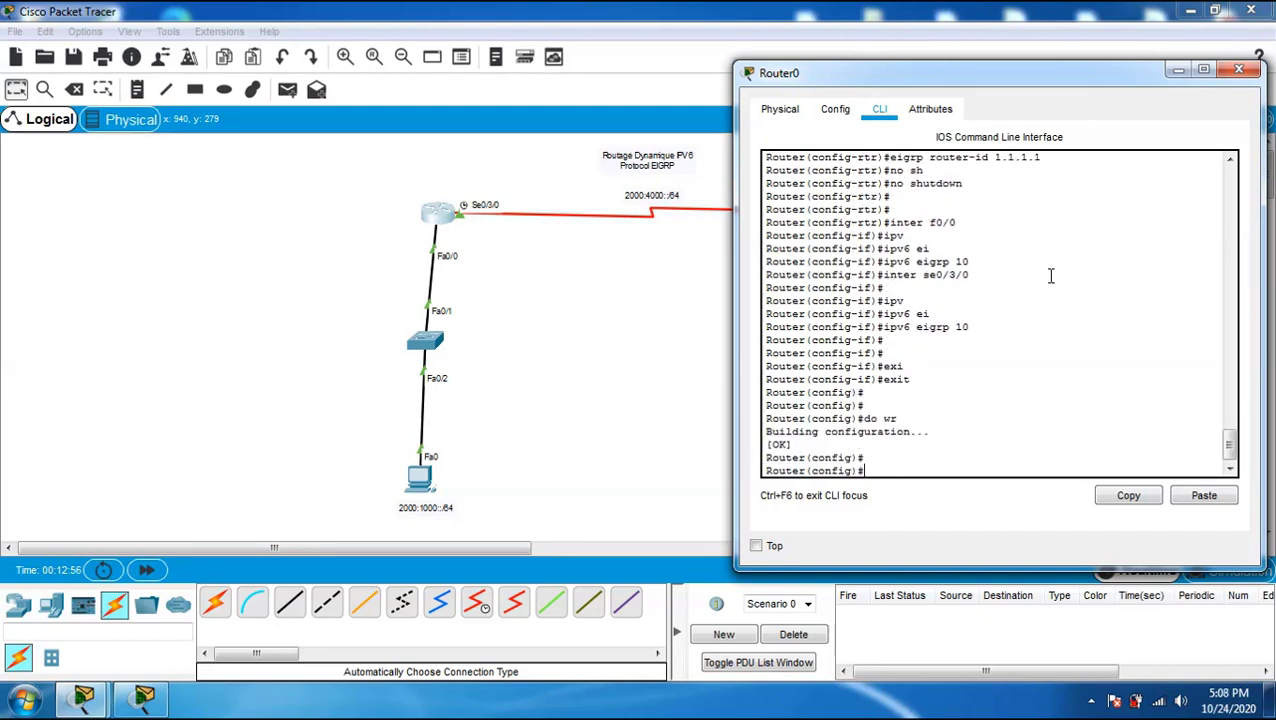
click(1239, 69)
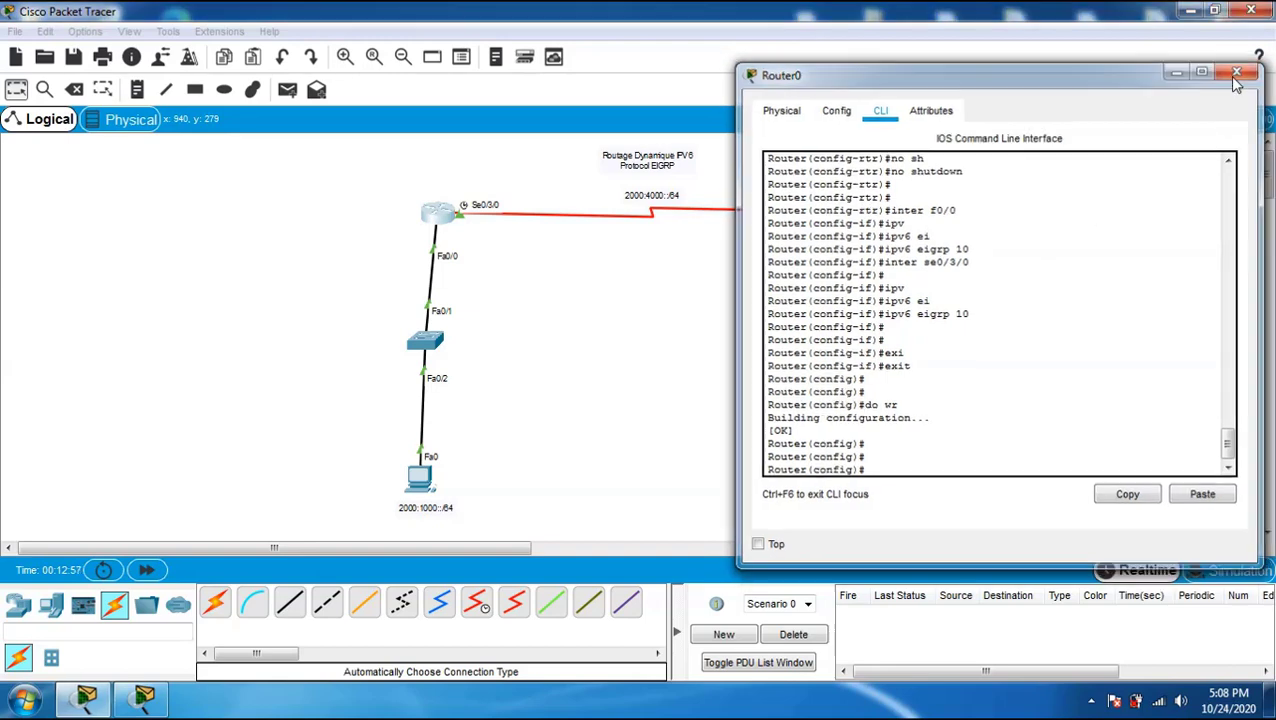
Step: Open Router1's command line beside its part of the topology and exit interface configuration to global configuration mode
click(878, 222)
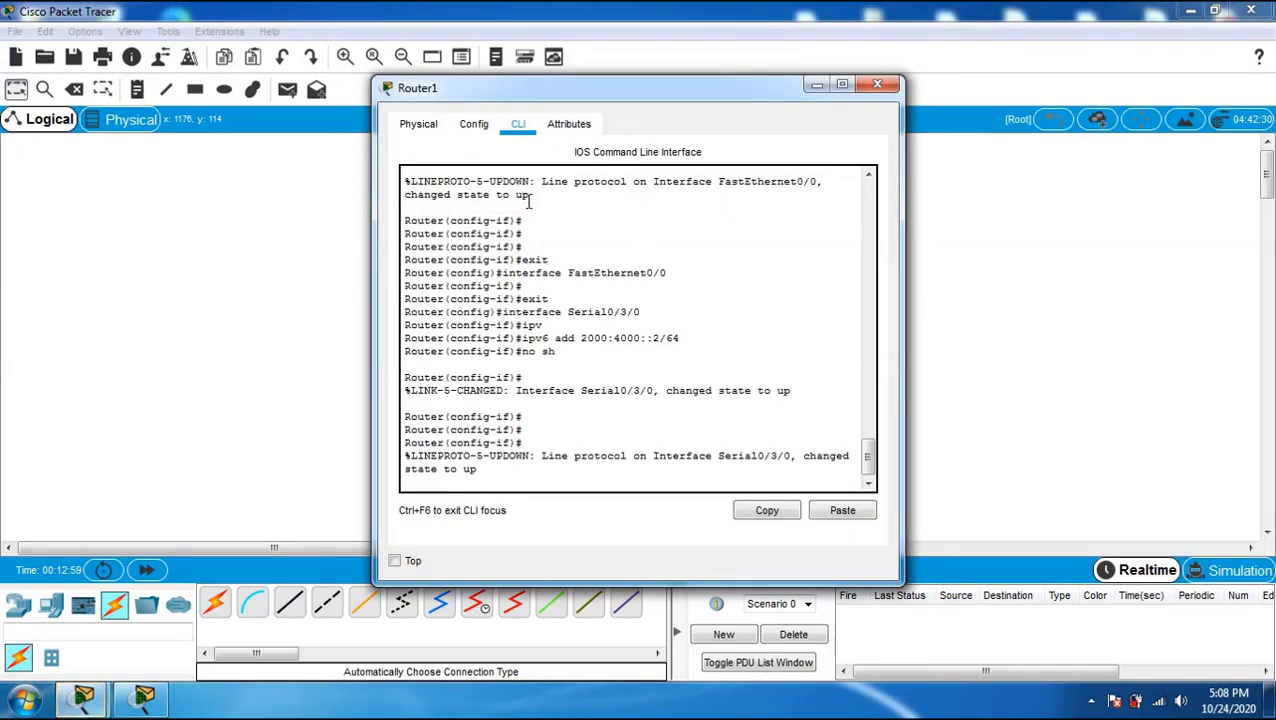
drag(626, 88, 303, 90)
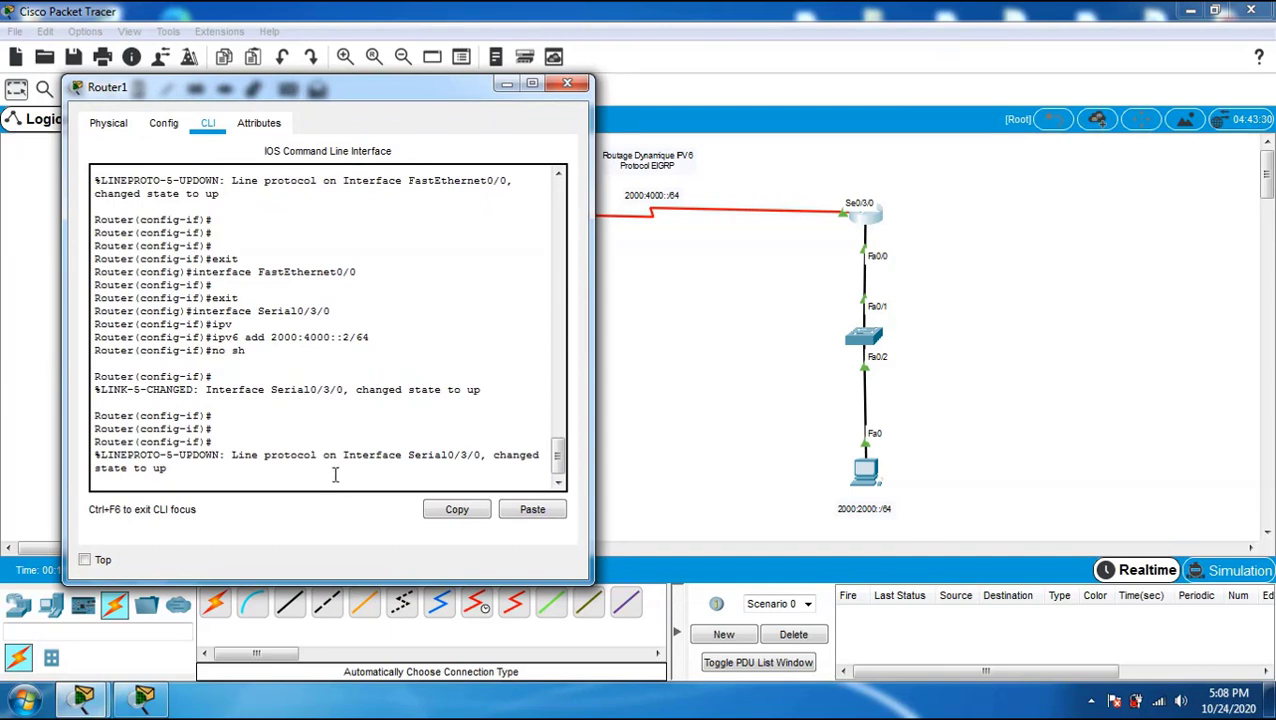
key(Return)
key(Return)
key(Return)
text(er(config-if)#e)
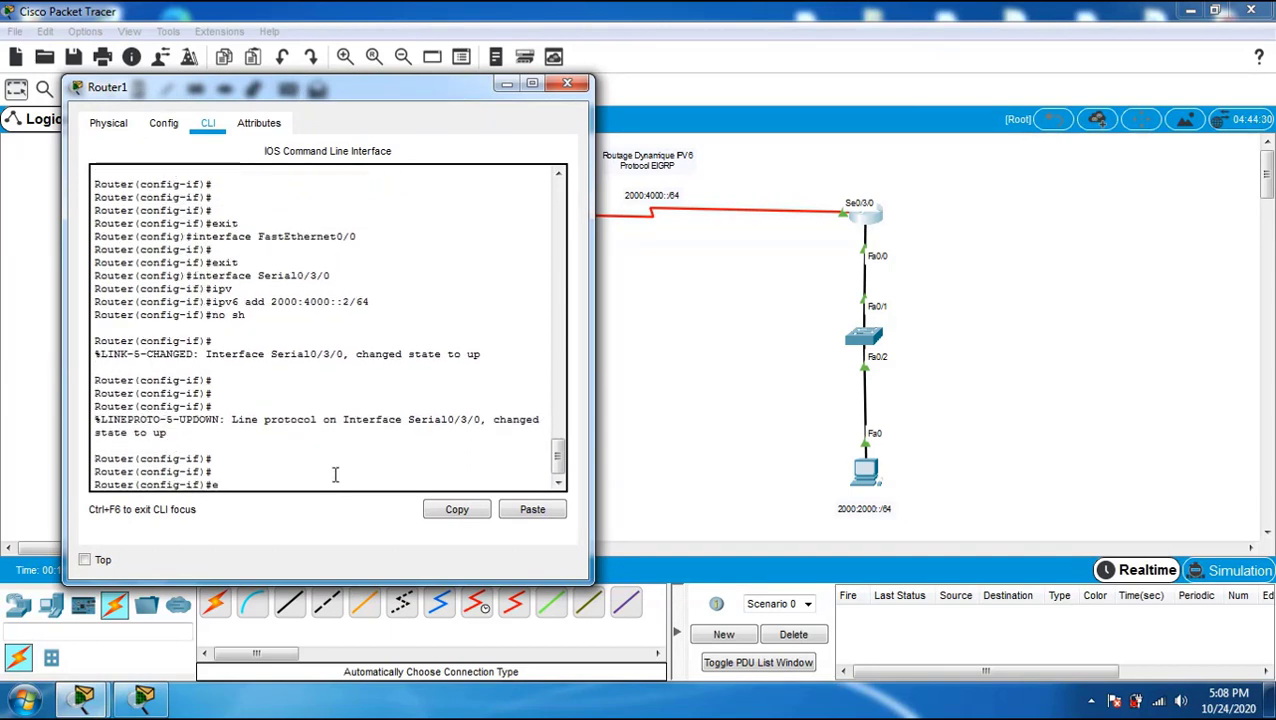
text(xi)
key(Tab)
key(Return)
key(Return)
key(Return)
key(Return)
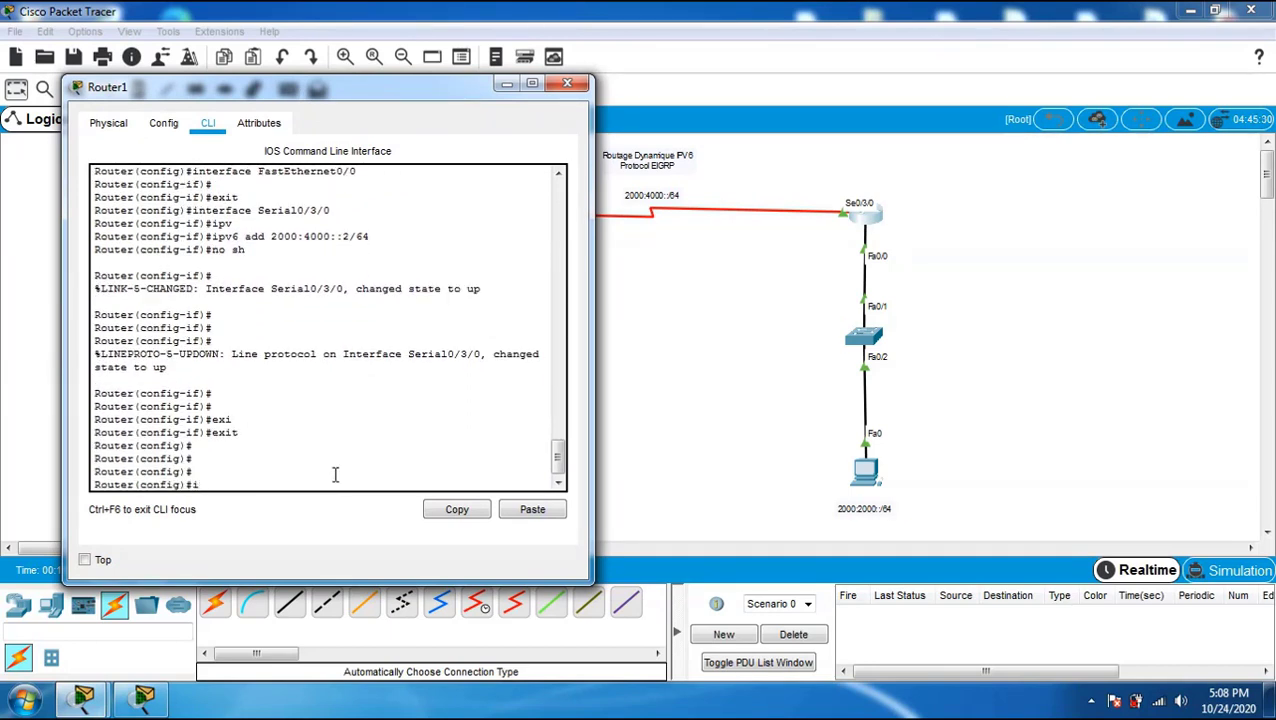
Step: Enable IPv6 unicast routing on Router1 with ipv6 unicast-routing
text(ipv)
key(Tab)
text(u)
key(Tab)
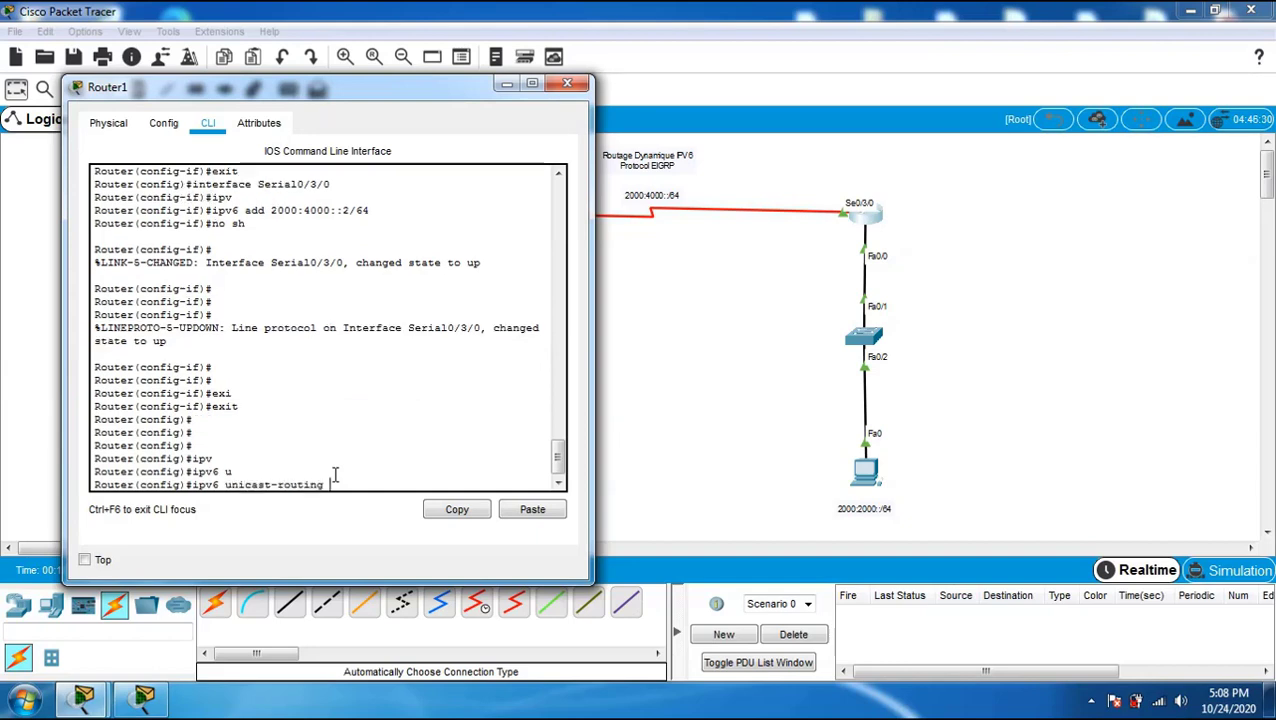
key(Return)
key(Return)
key(Return)
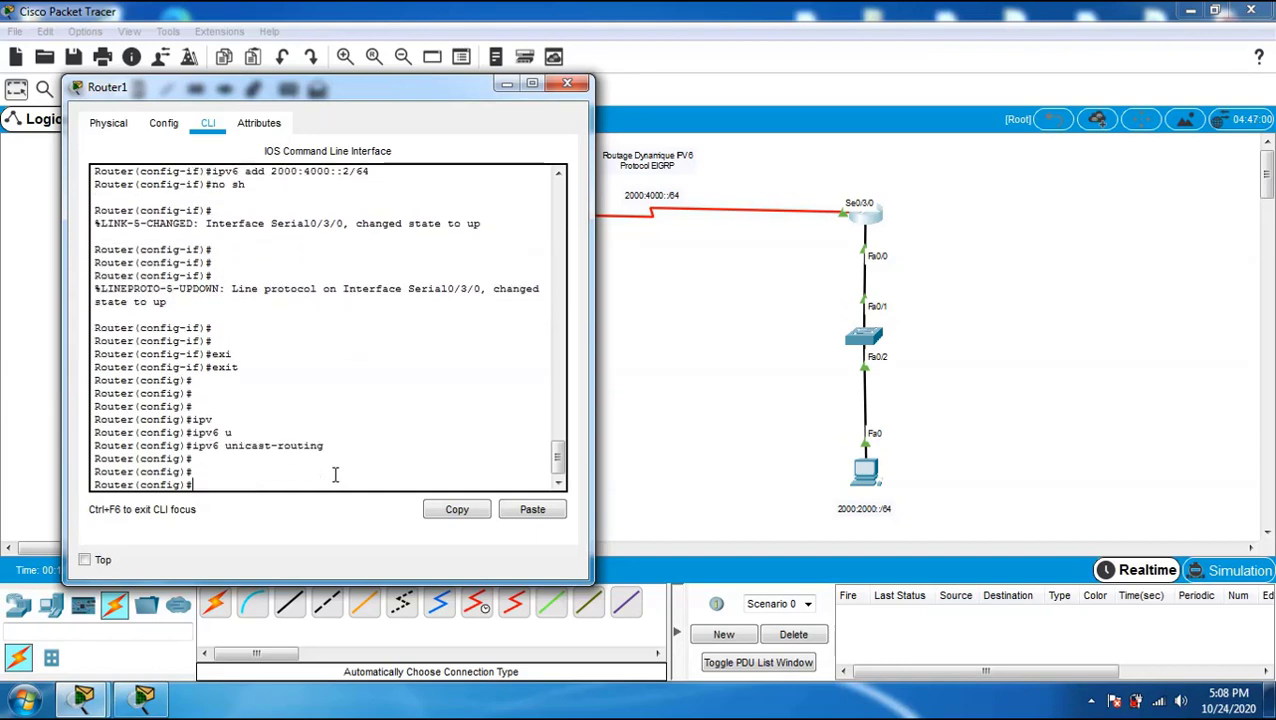
Step: Create the IPv6 EIGRP process with autonomous system number 10 on Router1 using ipv6 router eigrp 10
text(ip)
key(Tab)
text(v)
key(Tab)
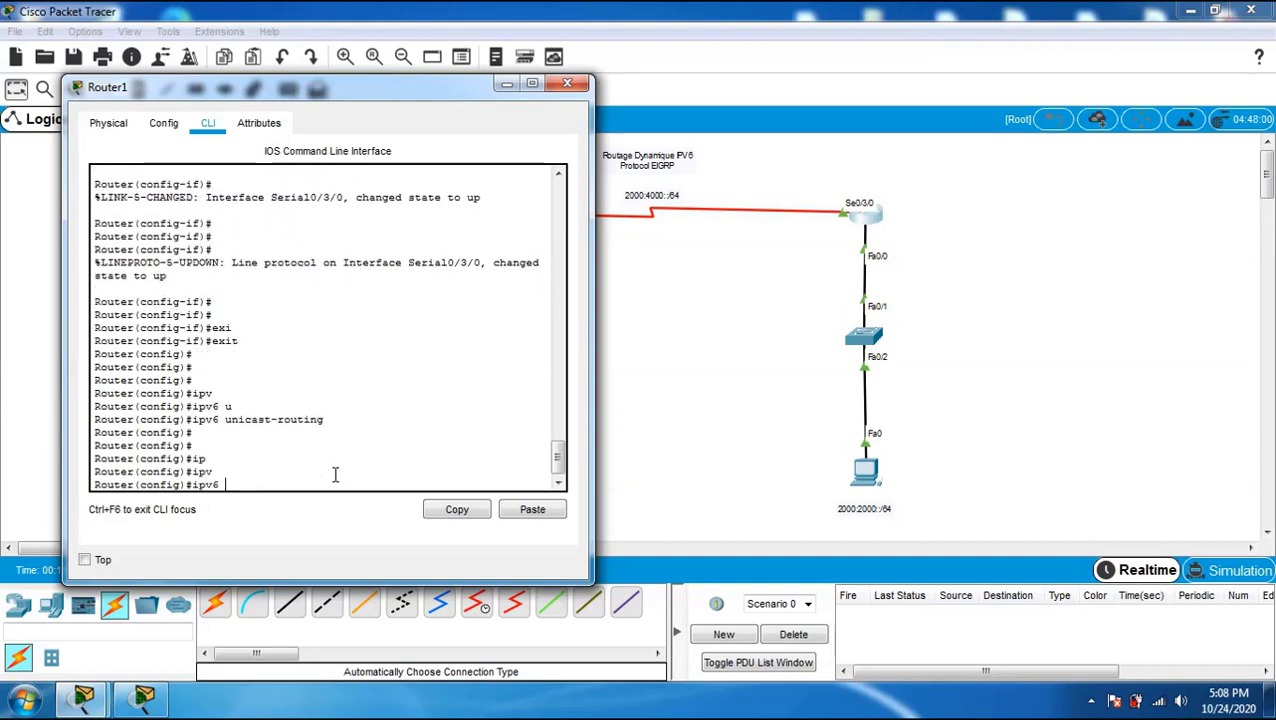
text(e)
text(outer )
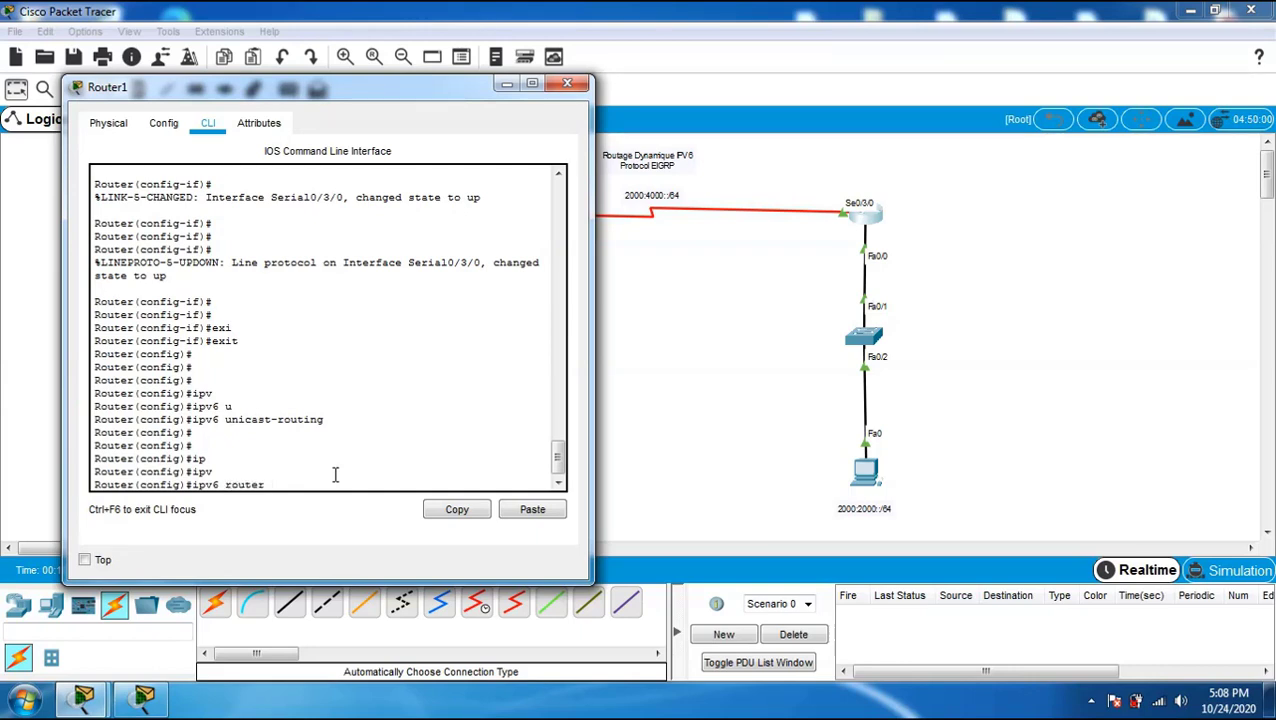
text(ei)
key(Tab)
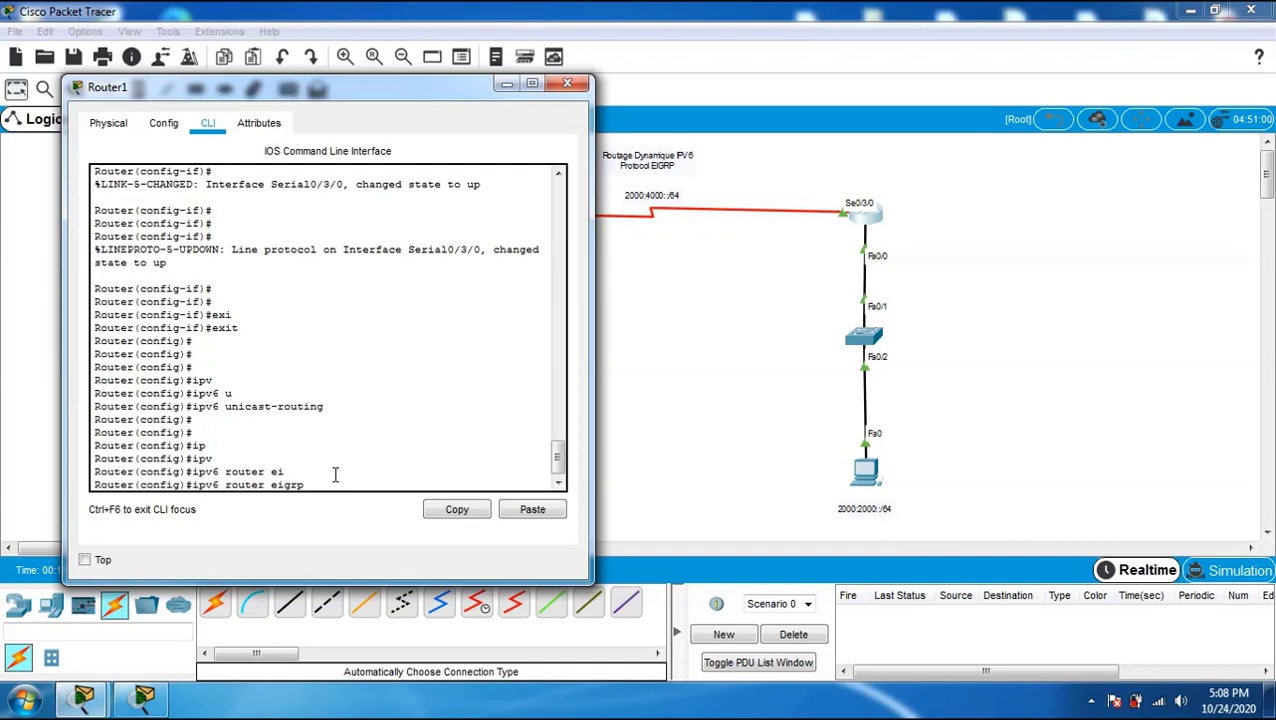
text(10)
key(Return)
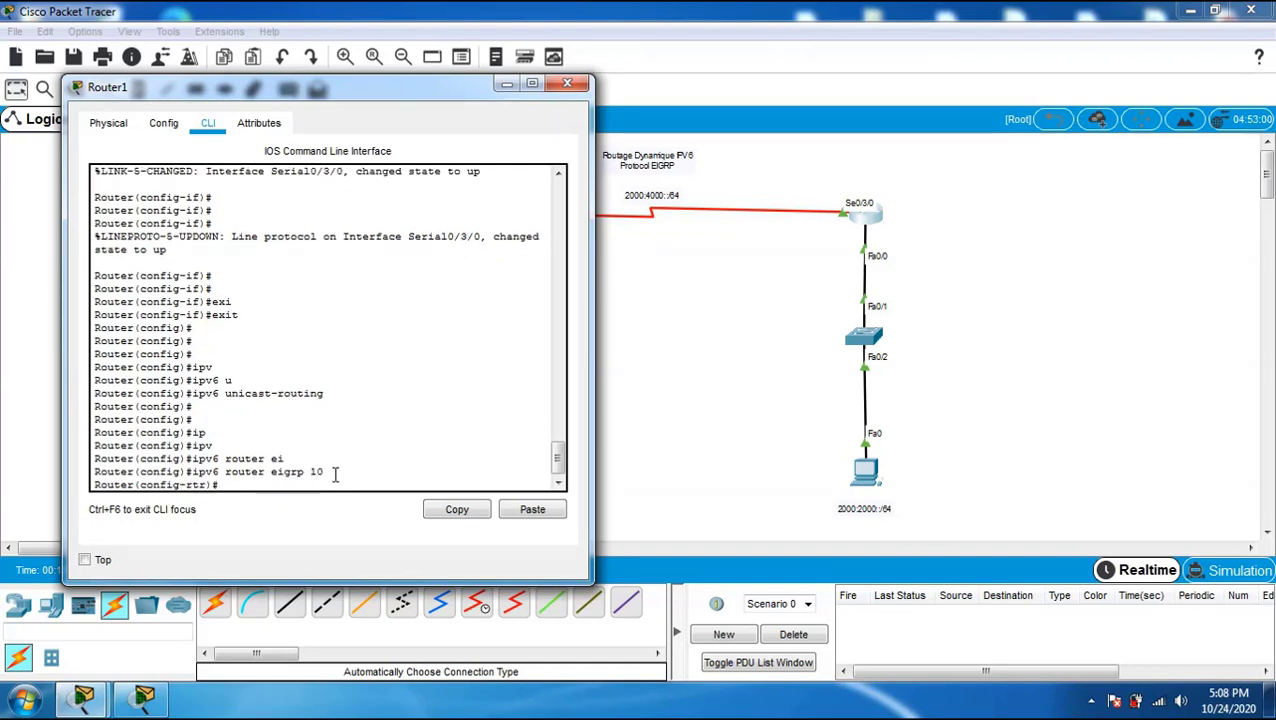
Step: Begin the eigrp router-id command in Router1's EIGRP process, leaving the ID value blank
double_click(316, 472)
click(284, 486)
text(ei)
key(Tab)
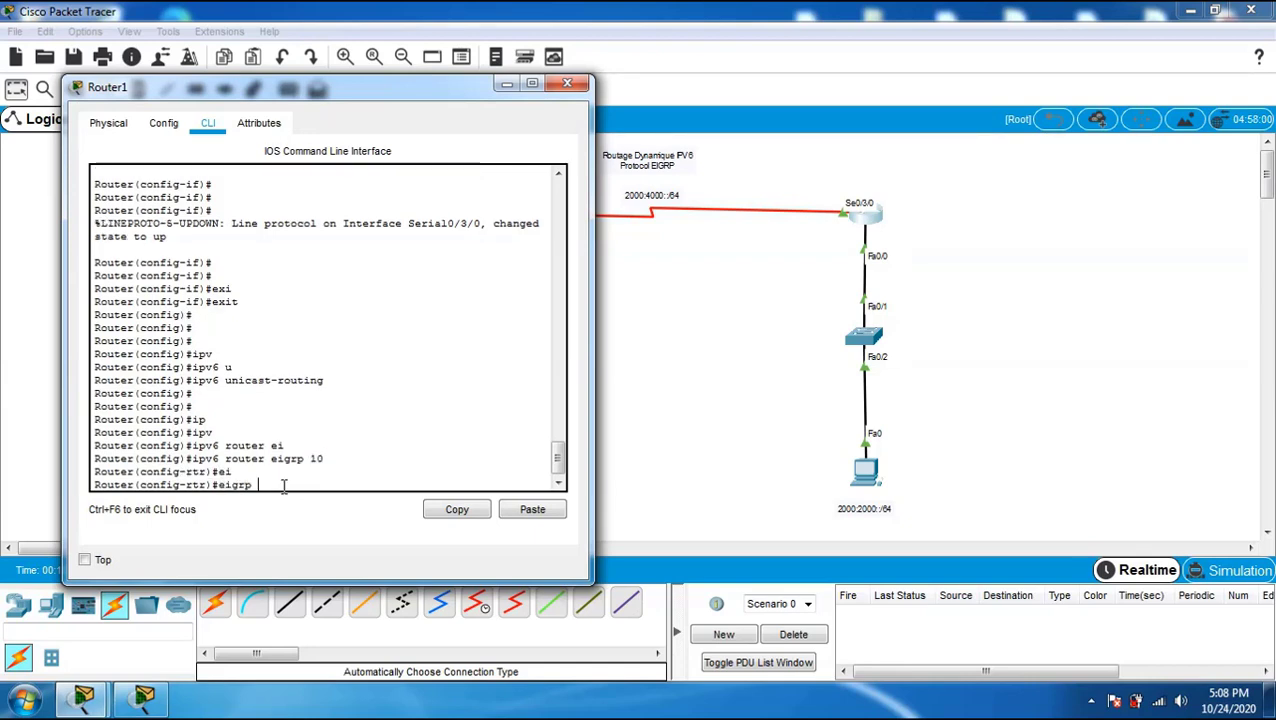
text(r)
key(Tab)
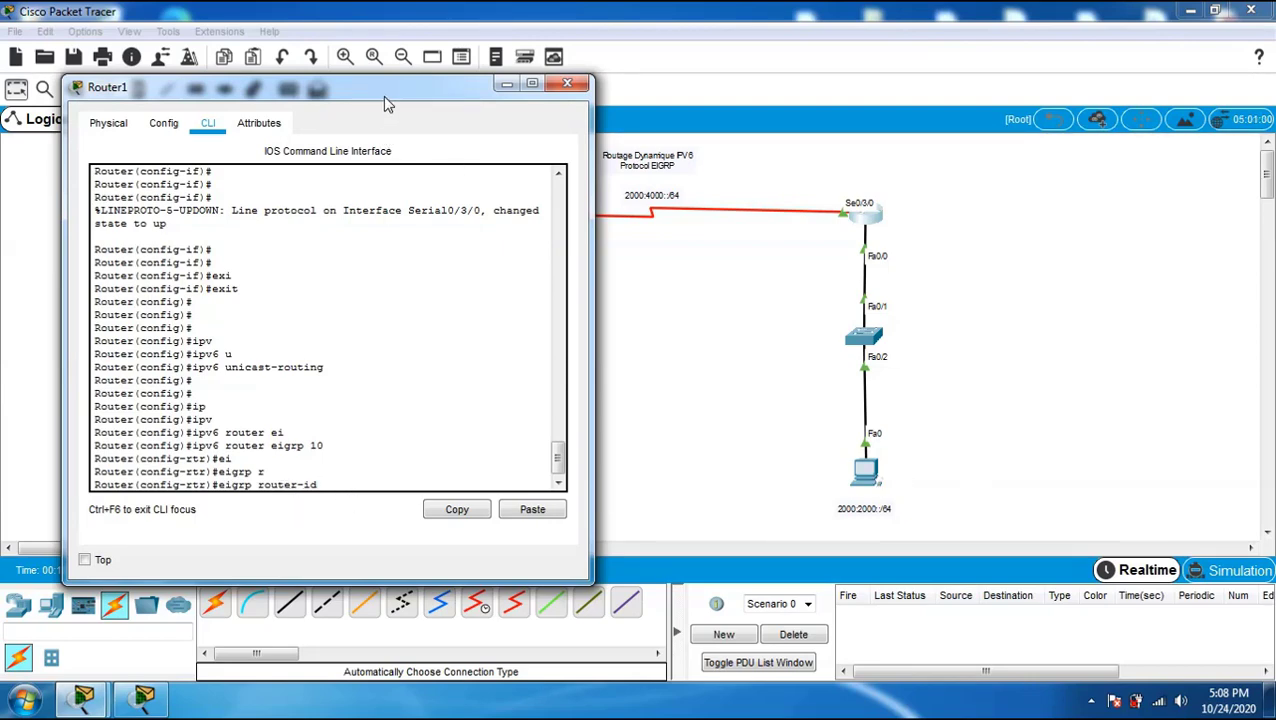
Step: Place the note "NB: Chaque Router doit avoir un ID proper" in the empty workspace right of the Router1 network
drag(363, 98, 338, 170)
click(146, 97)
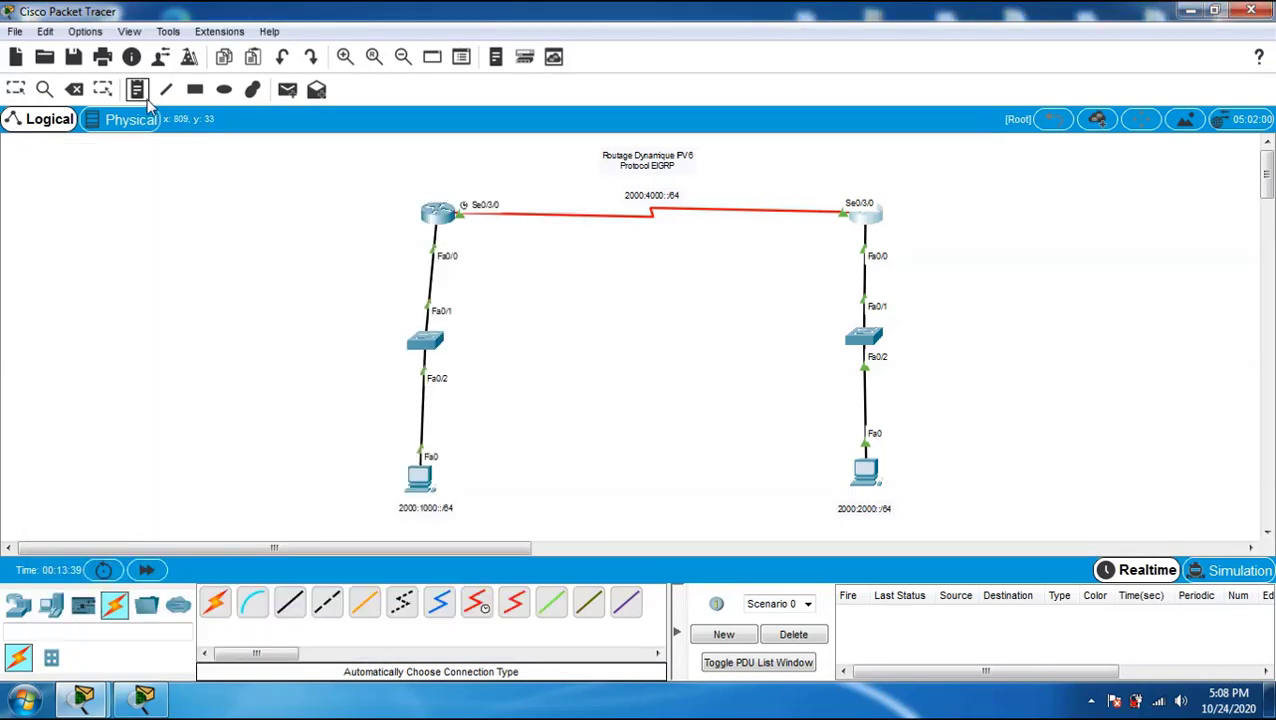
click(1052, 379)
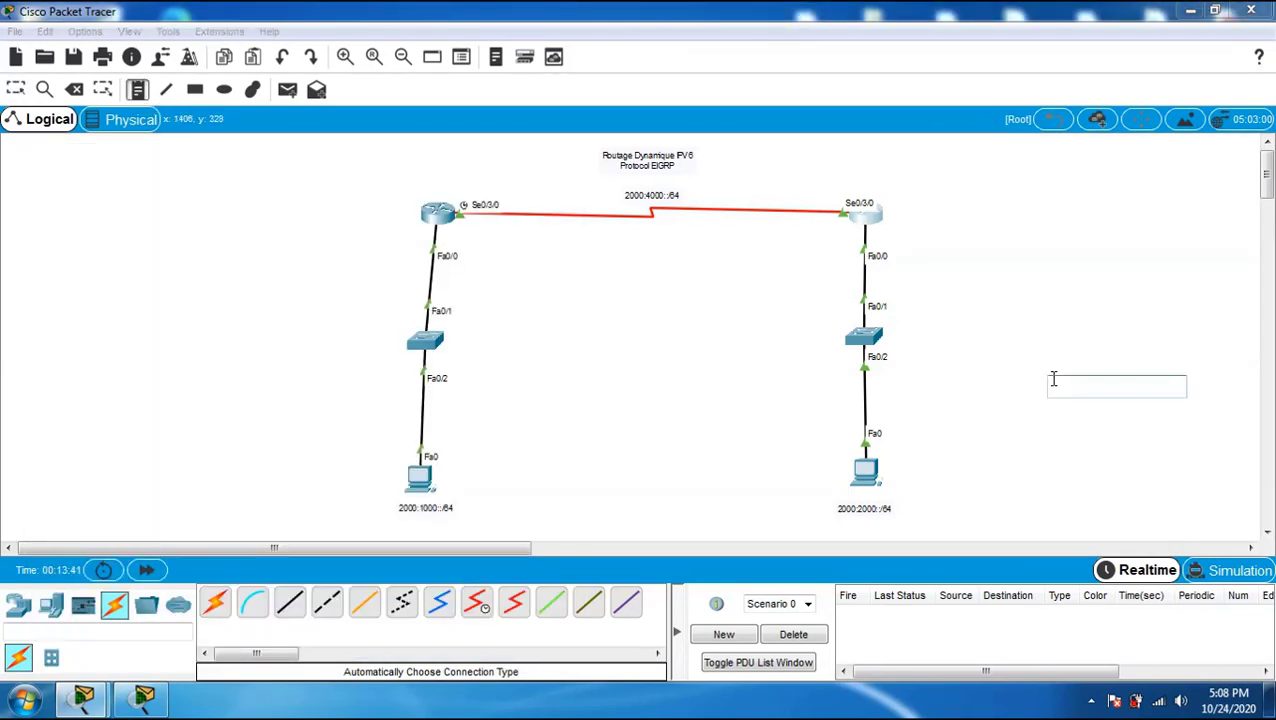
text(S)
text(B: CH)
text(aque)
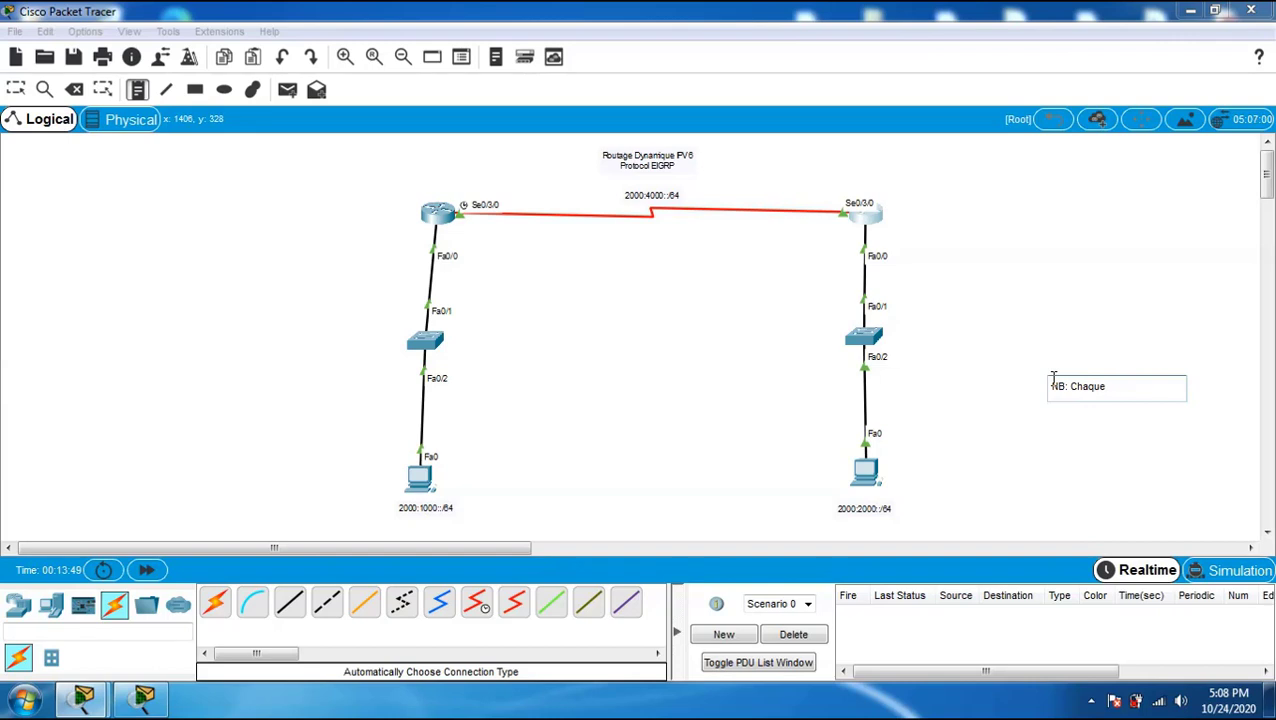
text( Router doit avoir )
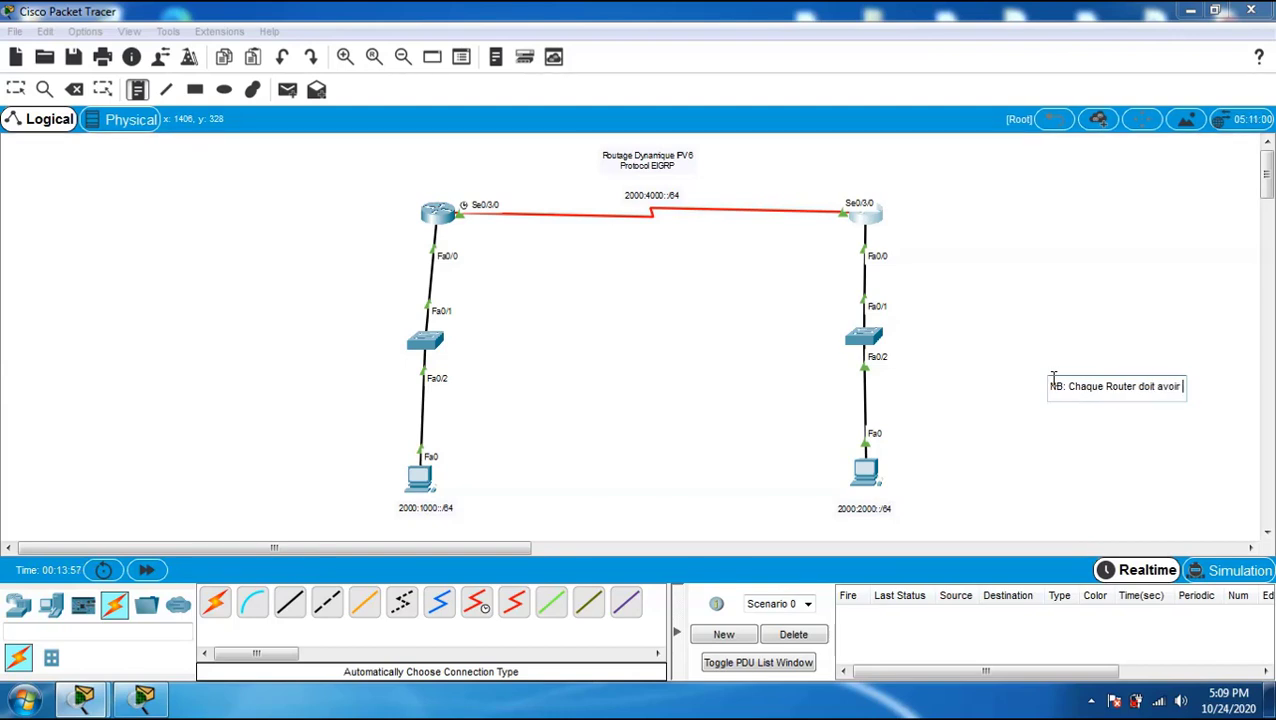
text(un l)
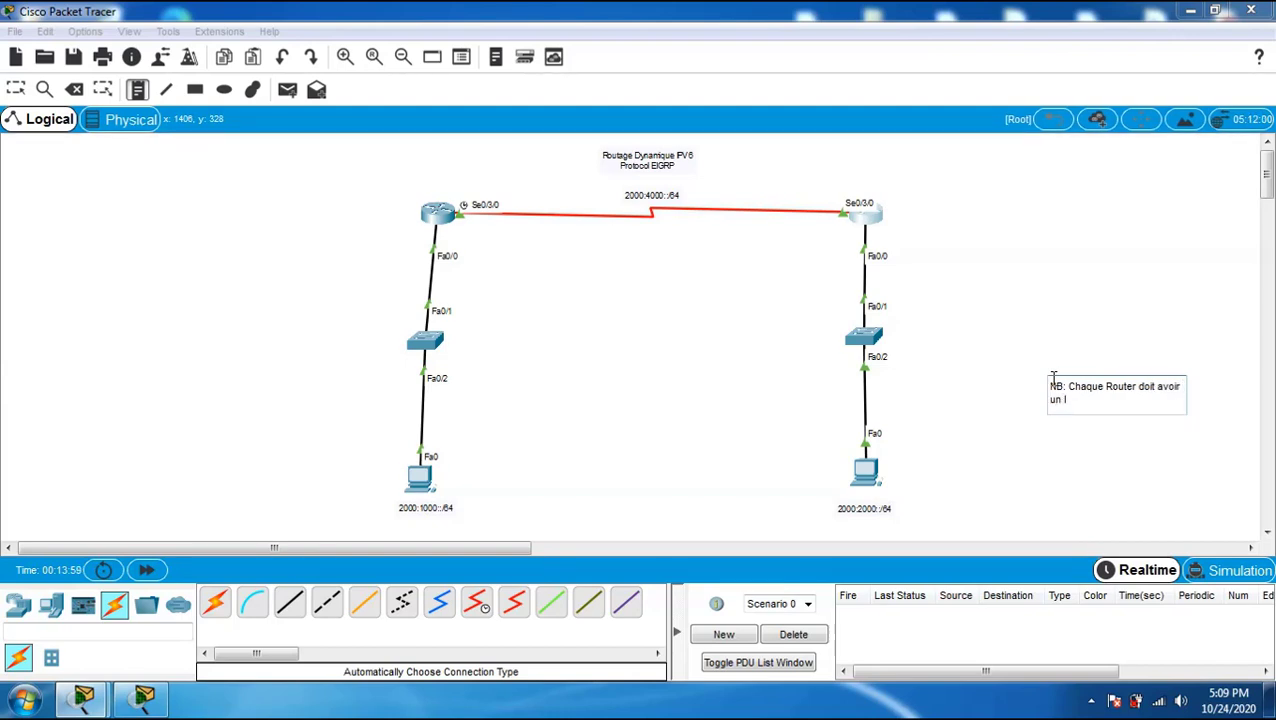
text(D prp)
key(BackSpace)
key(BackSpace)
text(roper)
click(15, 89)
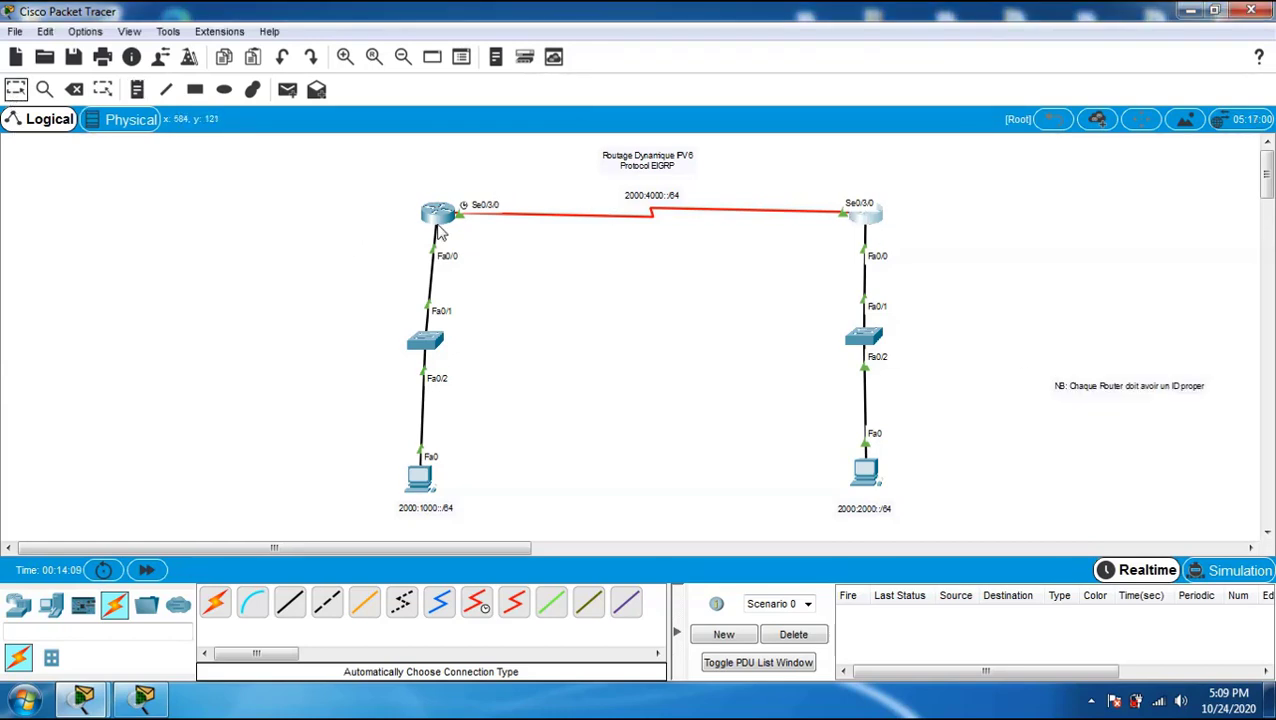
Step: Reopen Router1's command line and complete its EIGRP router ID as 2.2.2.2
click(876, 212)
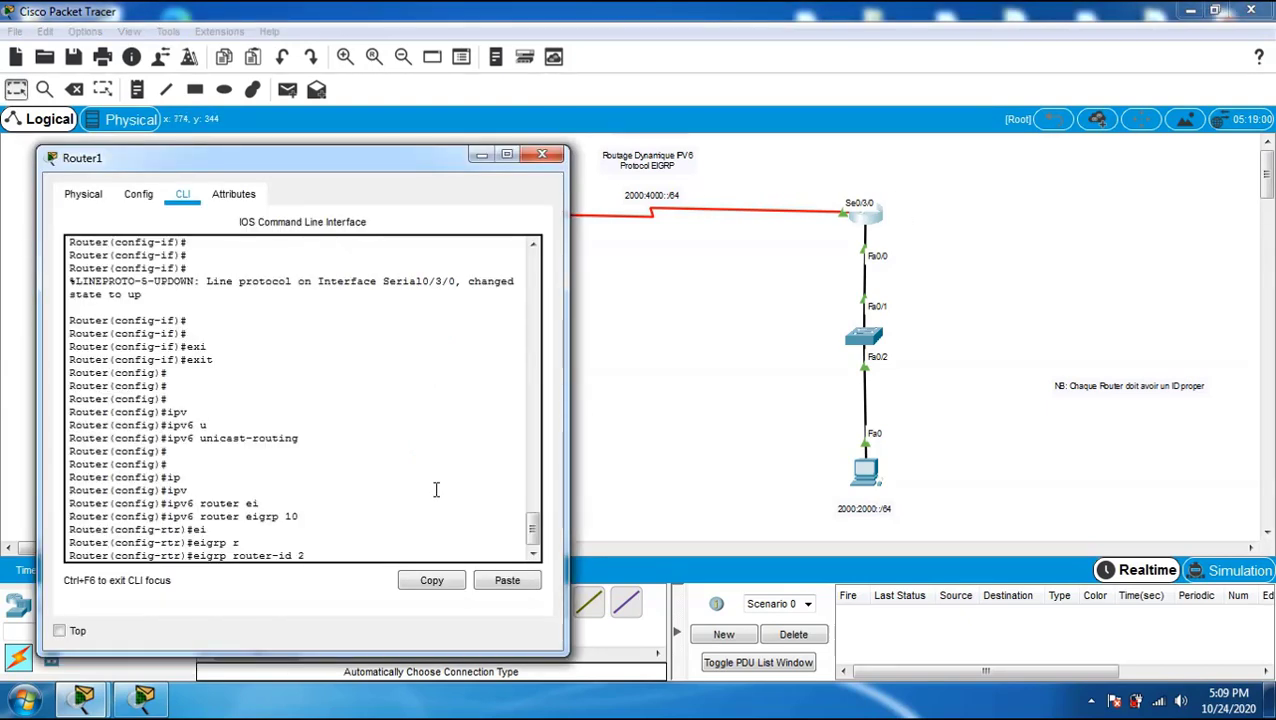
text(2.2.2.2)
key(Return)
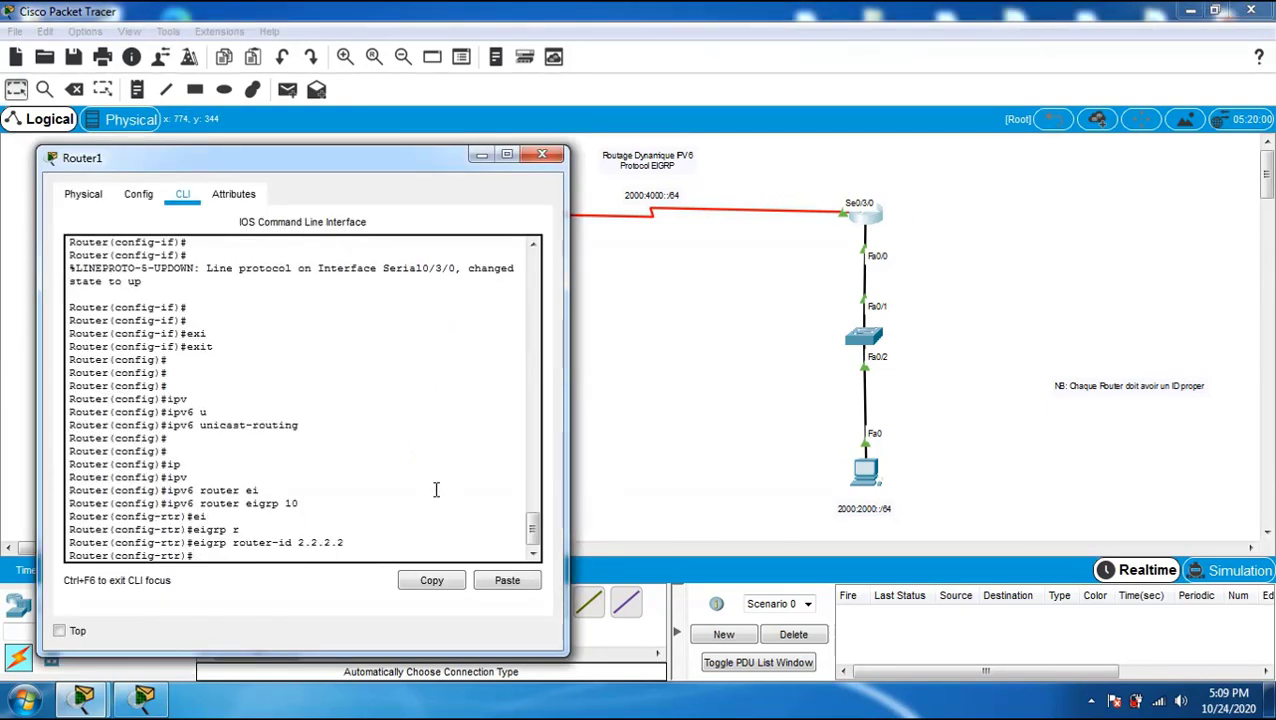
Step: Activate Router1's EIGRP process with the no shutdown command
text(no sh)
key(Tab)
key(Return)
key(Return)
key(Return)
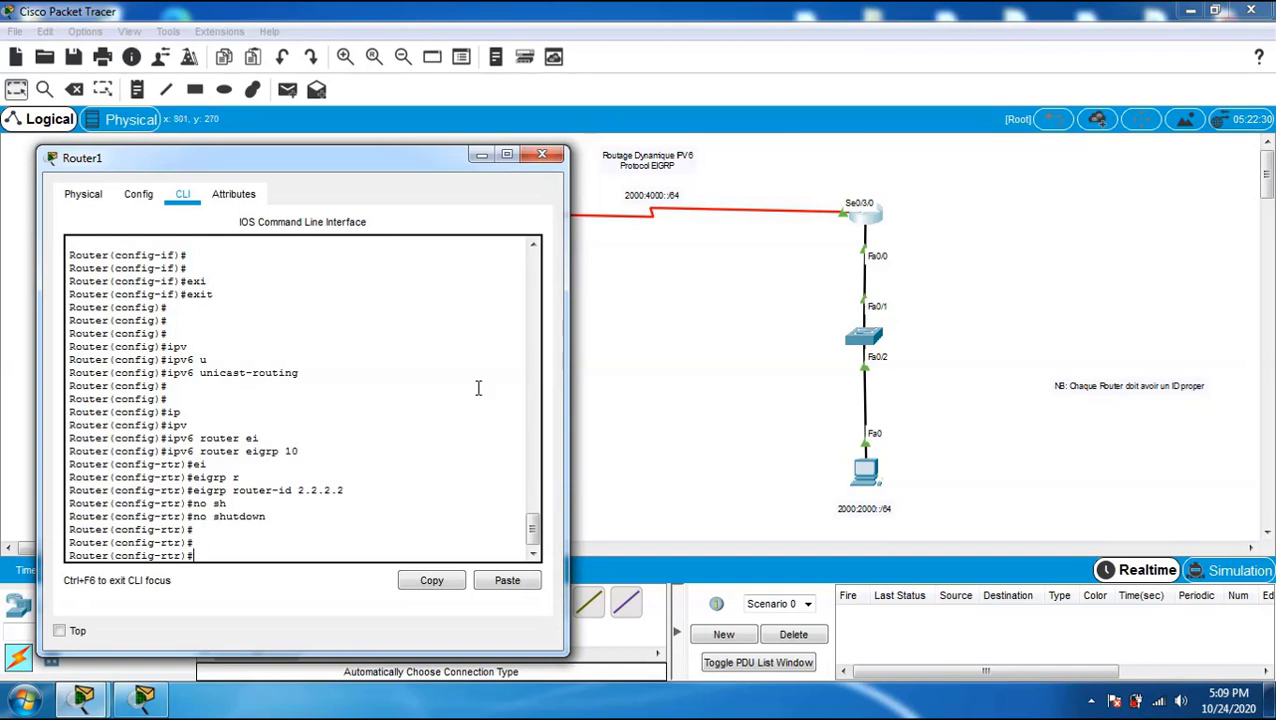
Step: Enable IPv6 EIGRP 10 on Router1's FastEthernet0/0 interface
text(inter d)
text(0/0)
key(Return)
key(Return)
text(ip)
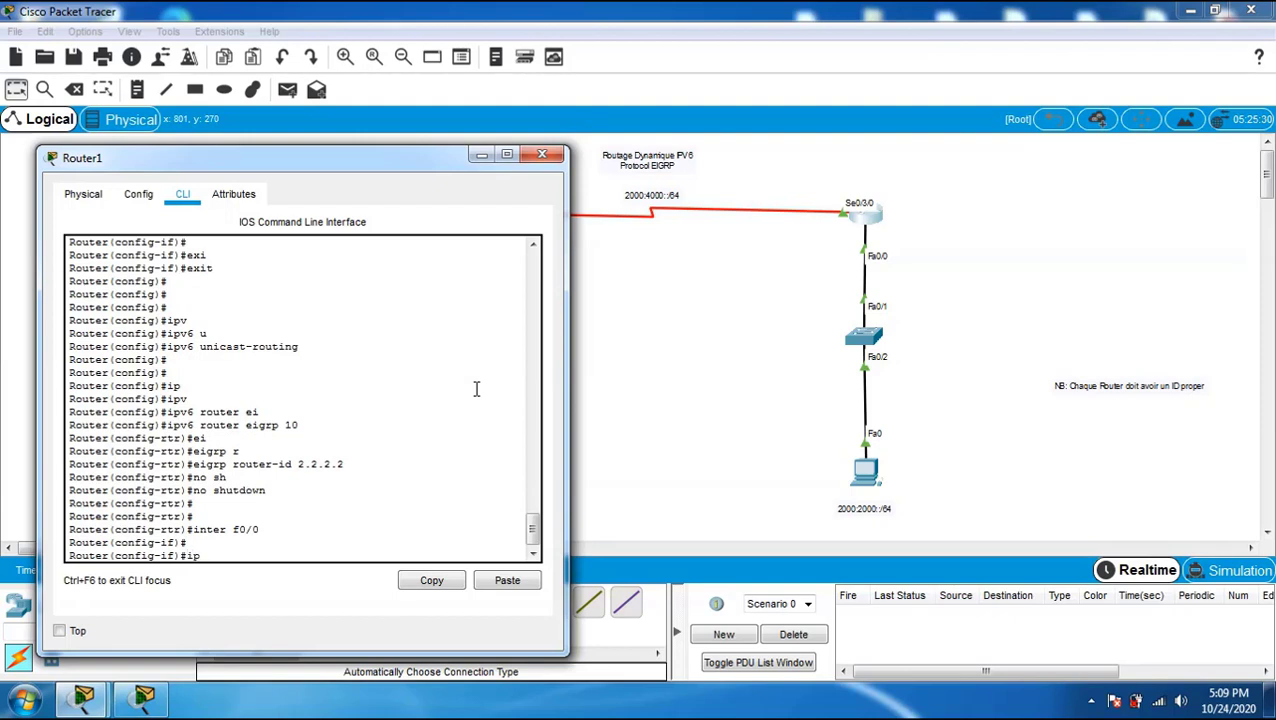
text(v)
key(Tab)
text(e)
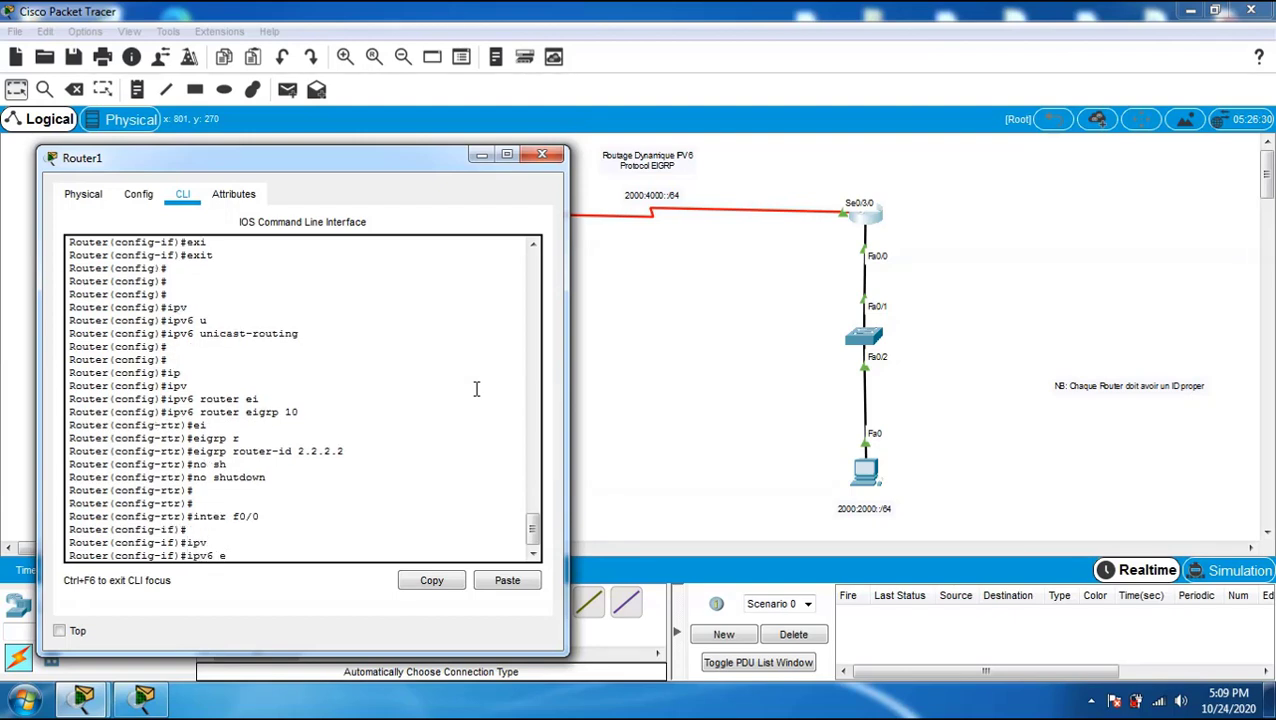
text(ii)
key(Tab)
text(10)
key(Return)
key(Return)
key(Return)
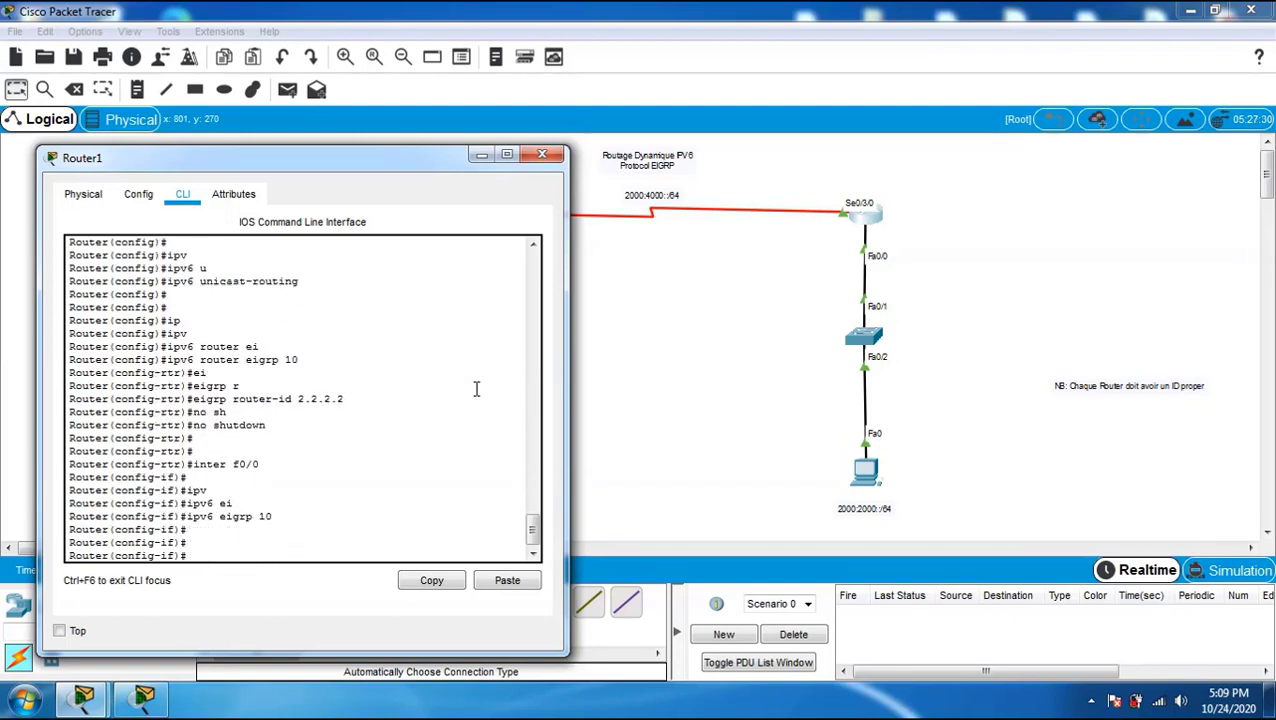
Step: Enable IPv6 EIGRP 10 on Router1's Serial0/3/0 interface
text(inter se0/3/0)
key(Return)
key(Return)
key(Return)
key(Return)
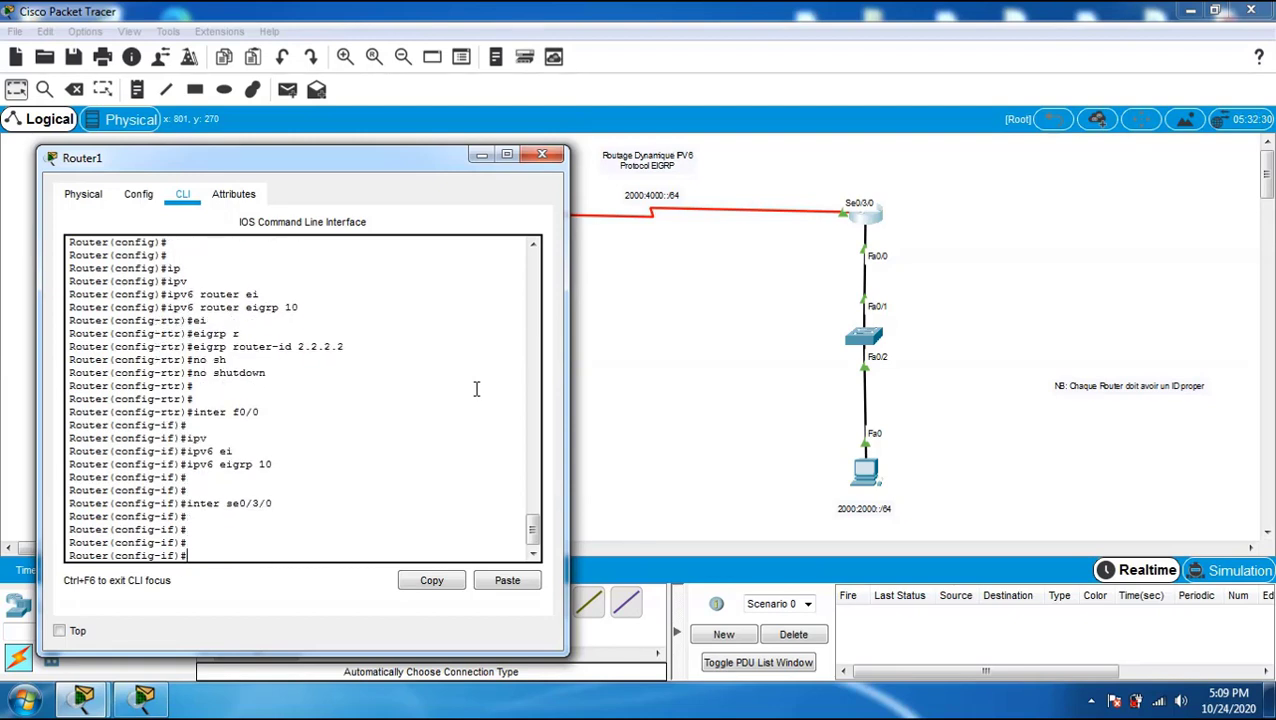
text(ipv)
key(Tab)
text(ei)
key(Tab)
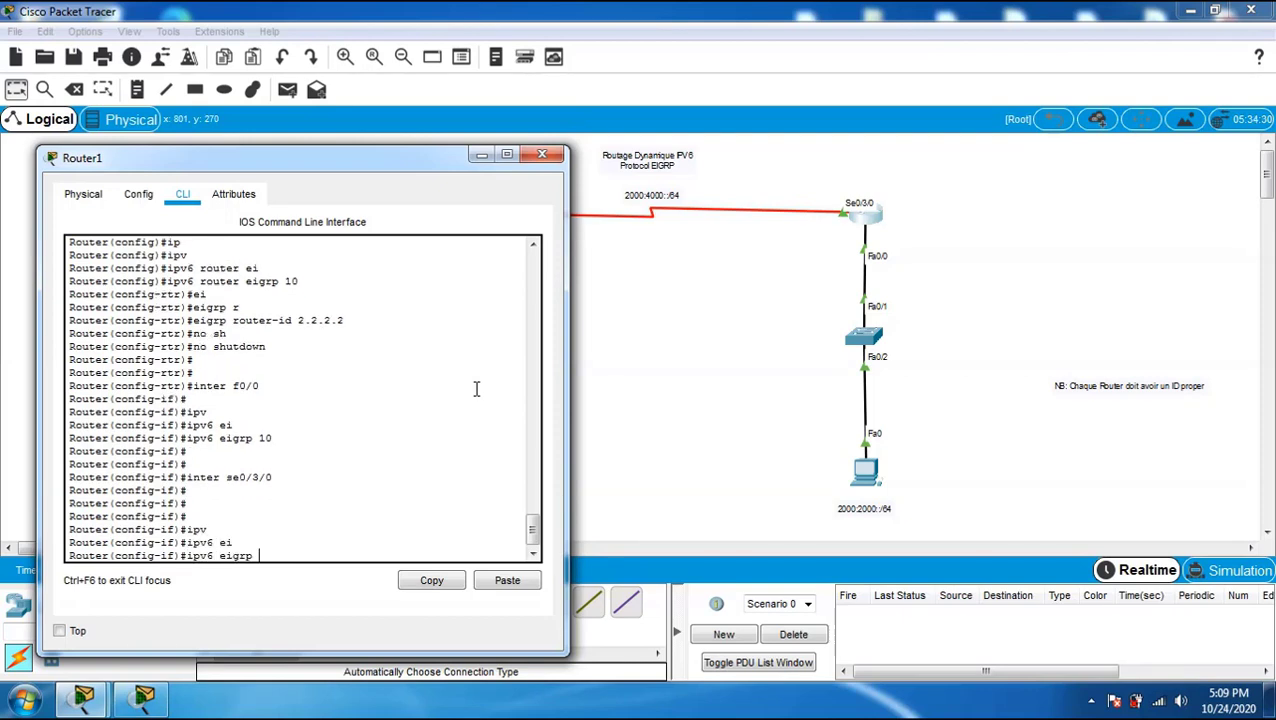
text(10)
key(Return)
key(Return)
key(Return)
key(Return)
key(Return)
key(Return)
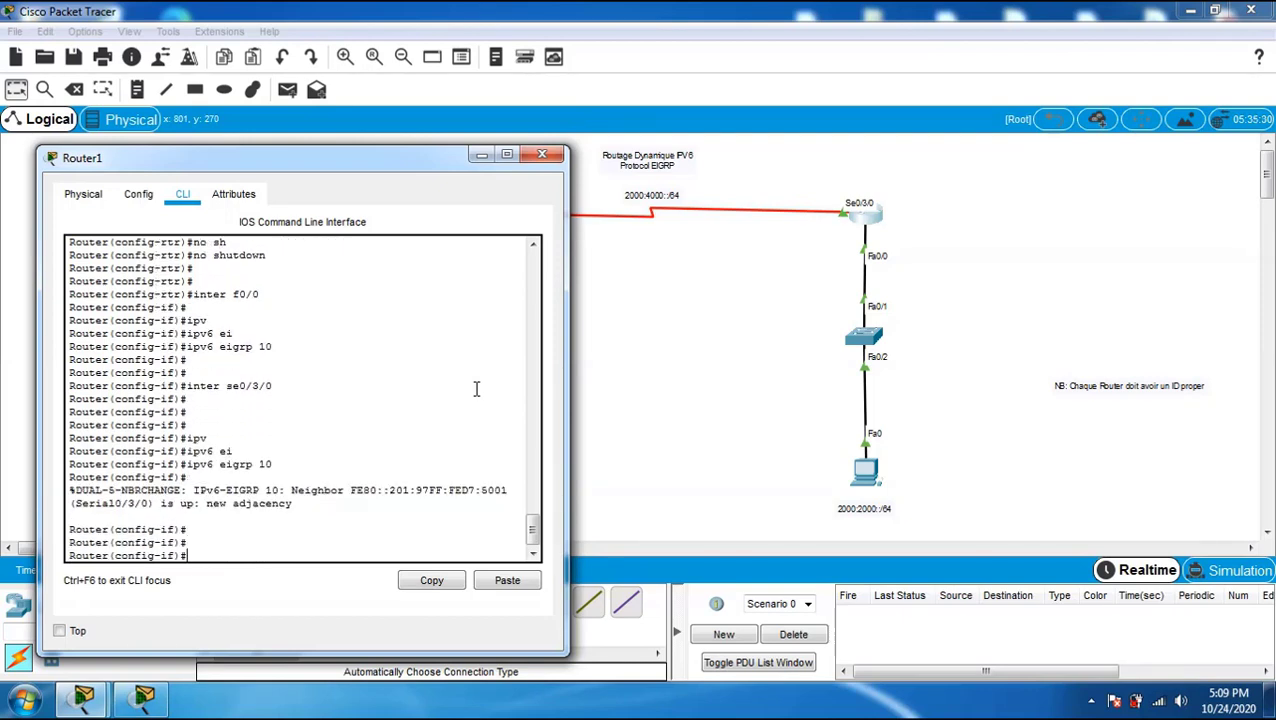
Step: Exit Router1's Serial0/3/0 interface configuration and return to global configuration mode
text(ex)
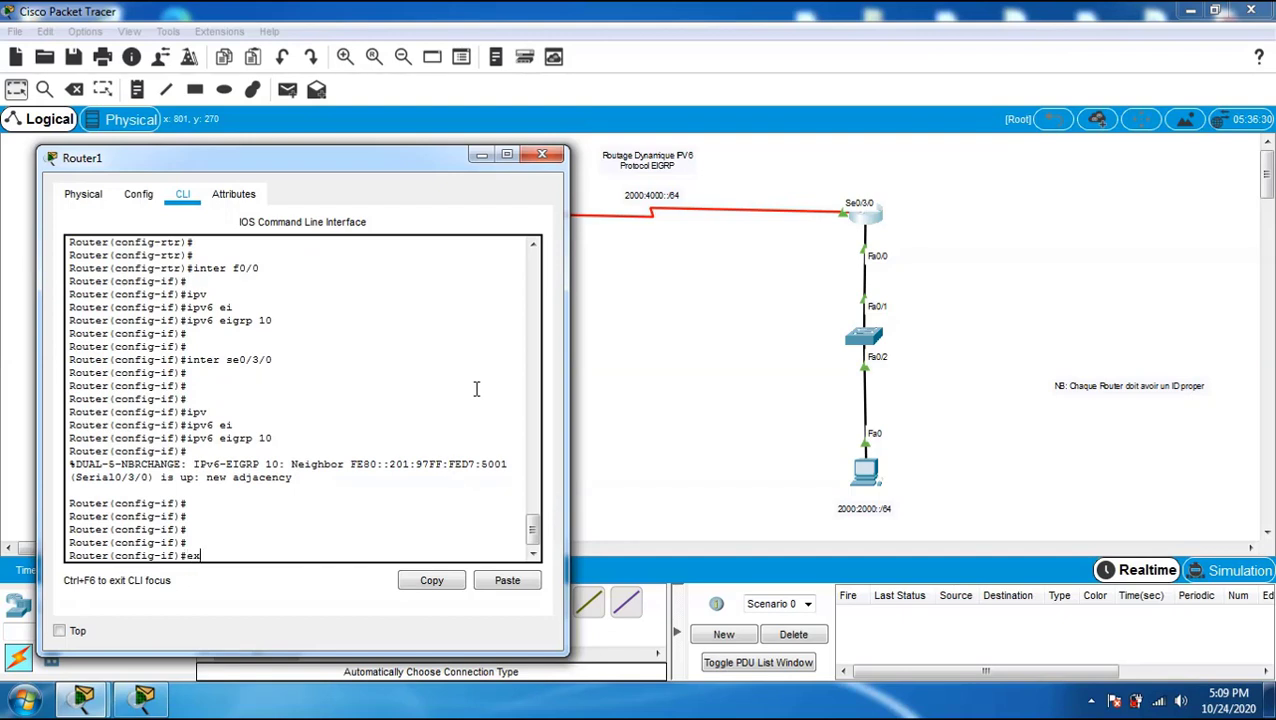
text(i)
key(Tab)
key(Return)
key(Return)
Step: Save Router1's running configuration with the do wr command and close the router's window
text(do )
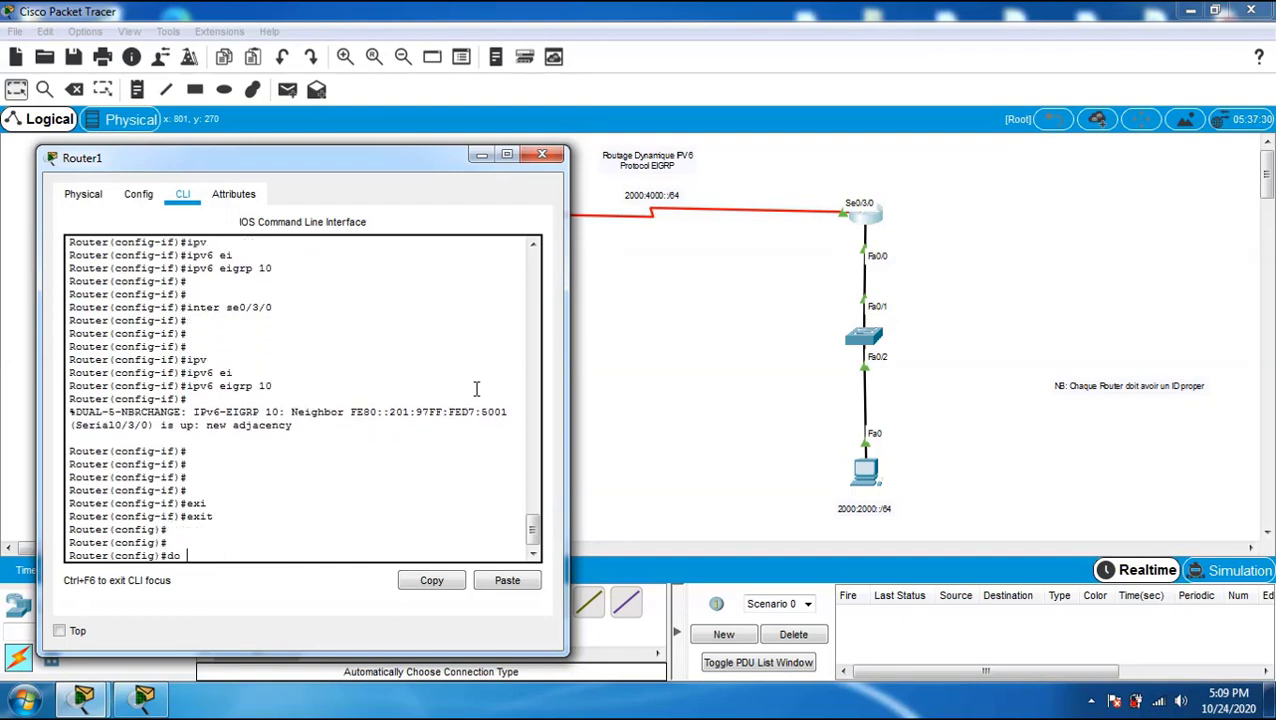
text(wr)
key(BackSpace)
key(BackSpace)
text(r)
key(Return)
key(Return)
key(Return)
key(Return)
key(Return)
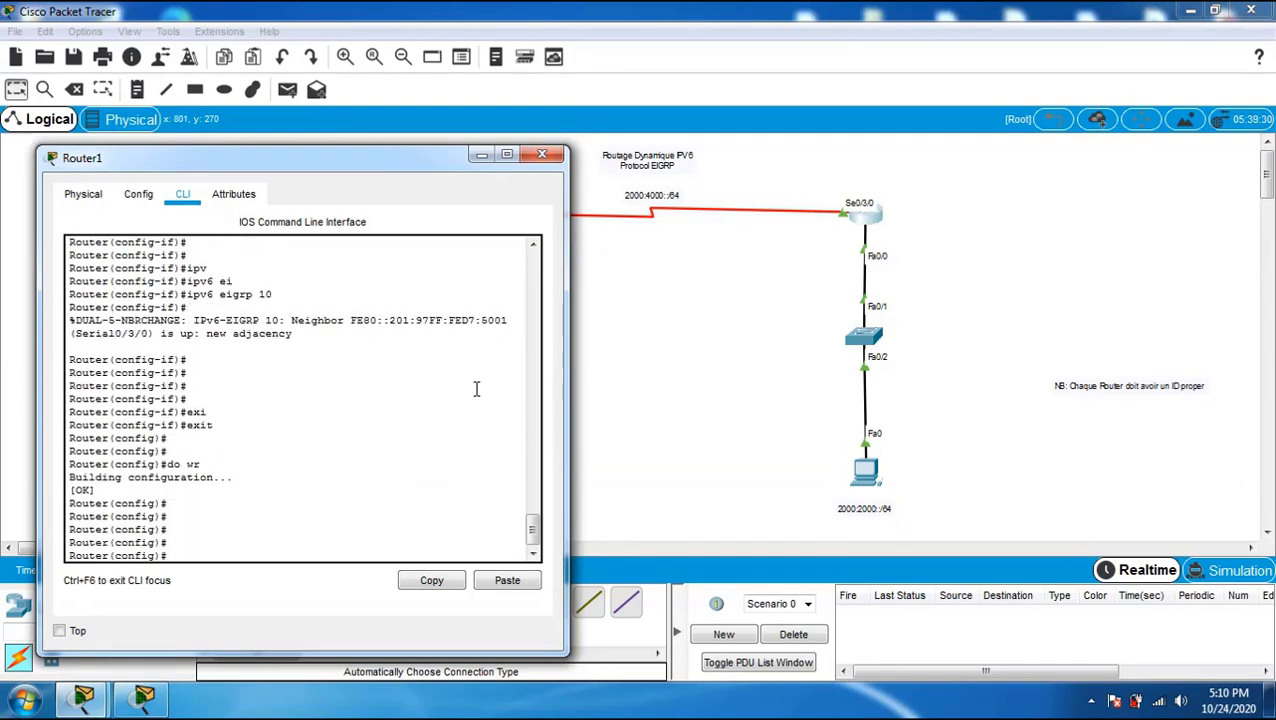
click(540, 157)
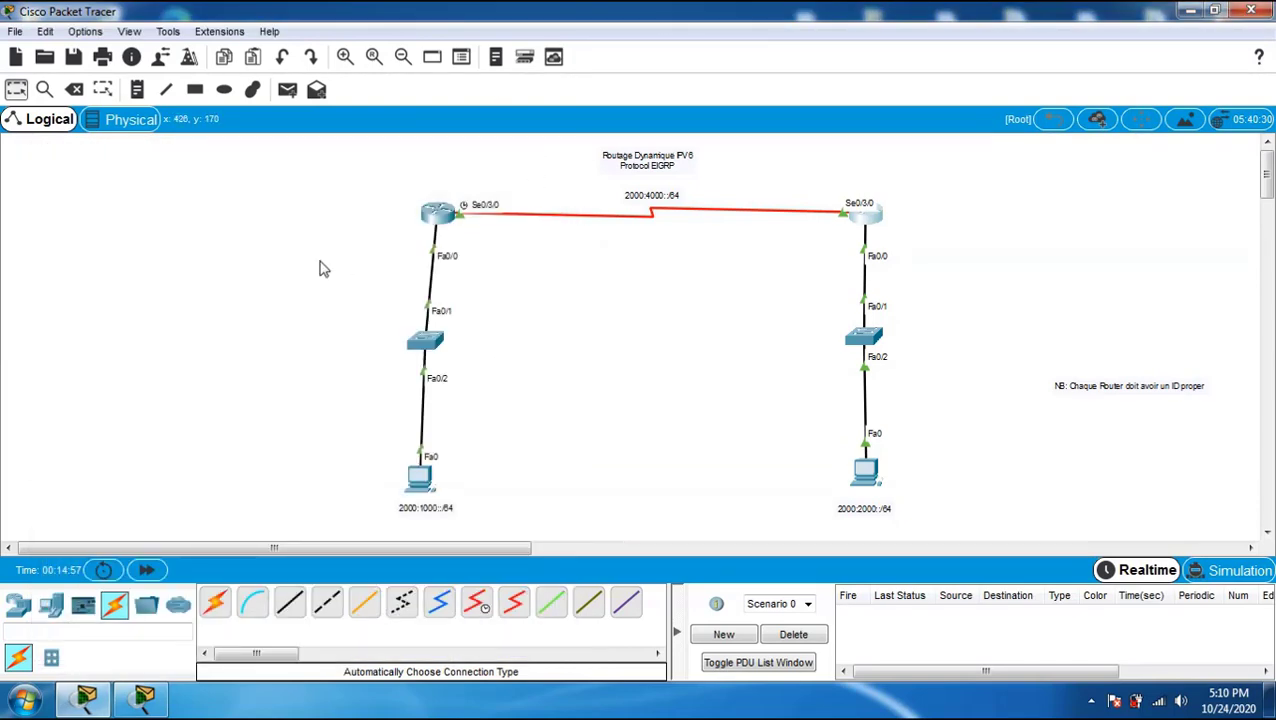
Step: Send a simple PDU from PC0 in the 2000:1000::/64 network to PC1 in the 2000:2000::/64 network and fire it again
click(288, 90)
click(412, 463)
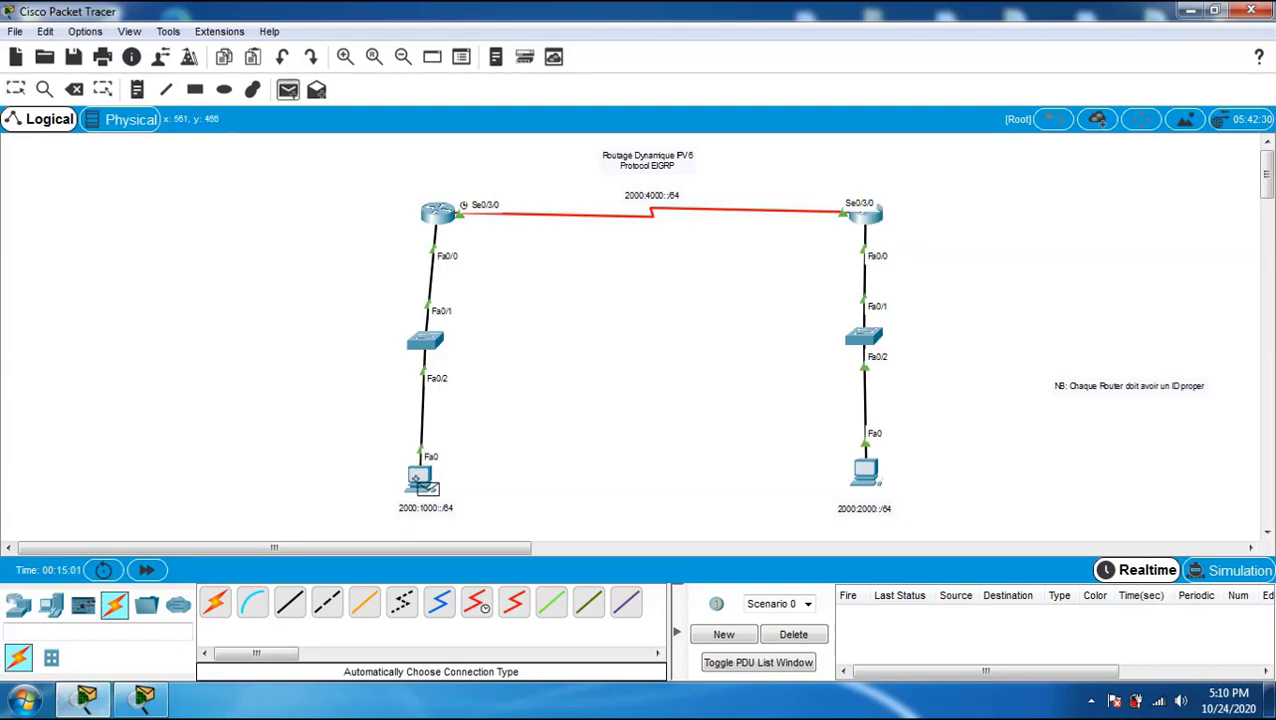
click(862, 476)
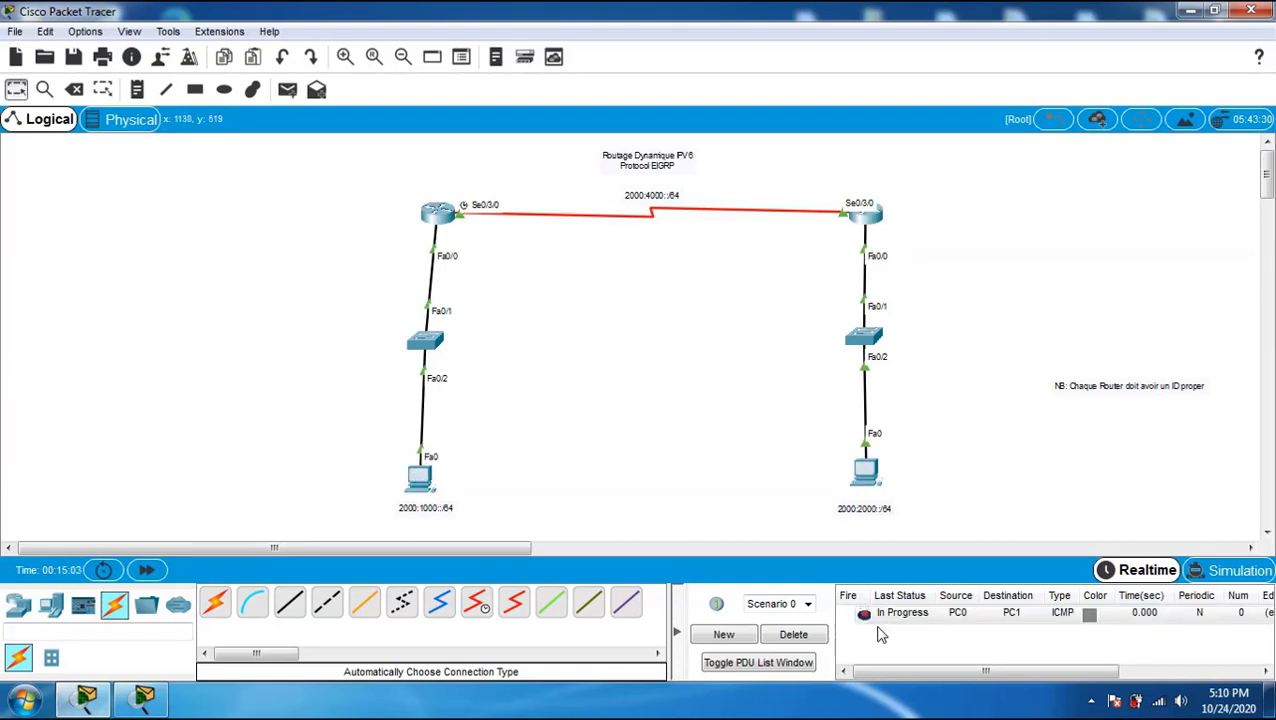
double_click(865, 614)
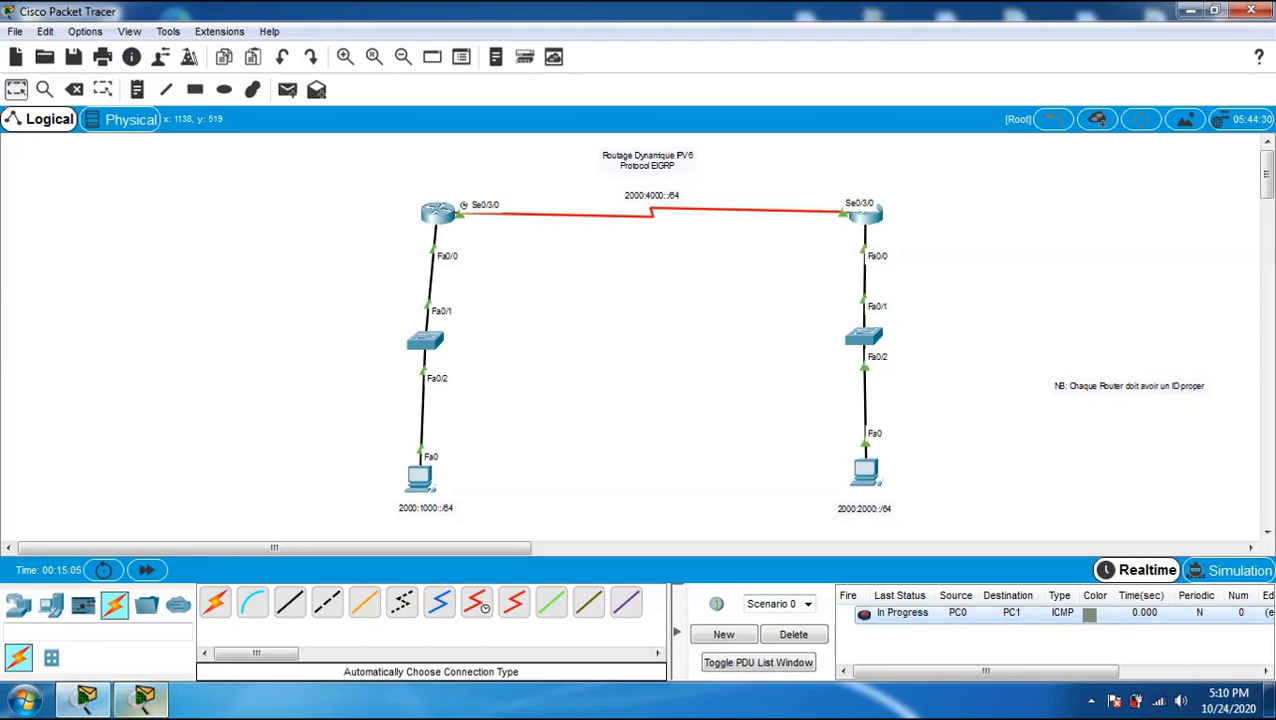
Step: Switch to the other open Packet Tracer window and send a simple PDU from the 2000:1000::/64 PC to the 2000:2000::/64 PC
click(144, 698)
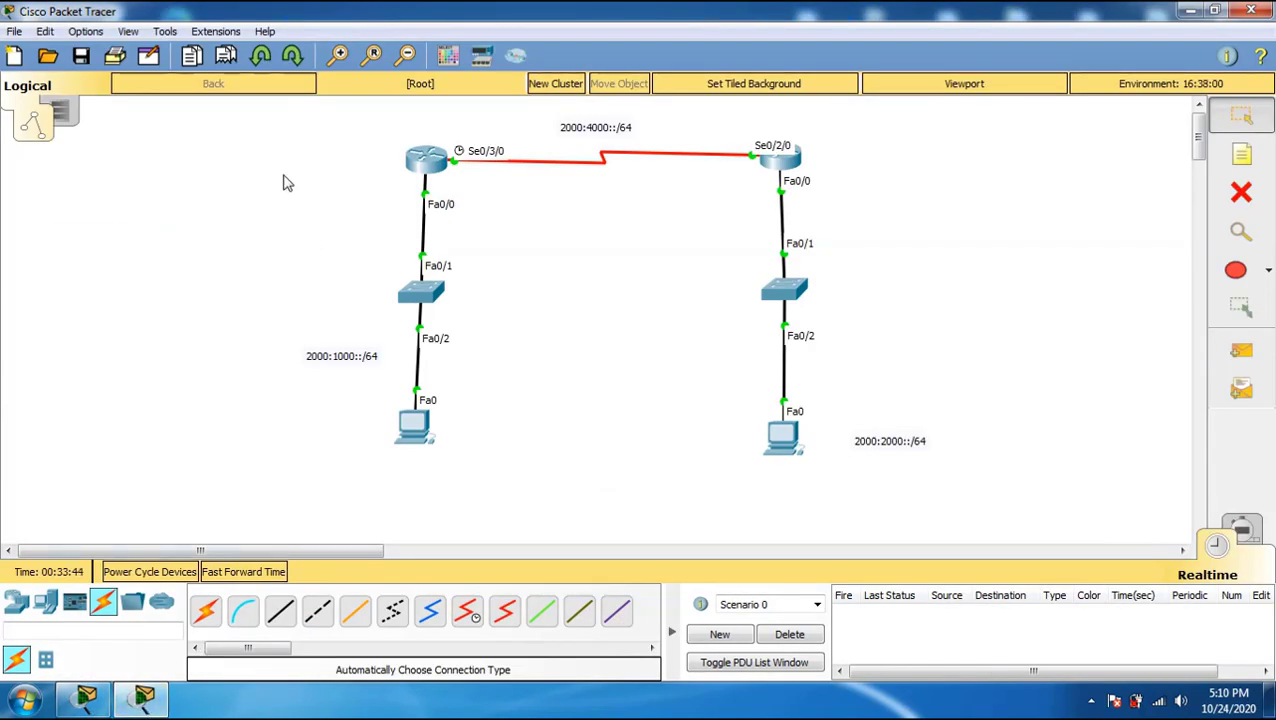
drag(258, 128, 790, 452)
click(700, 478)
click(1260, 360)
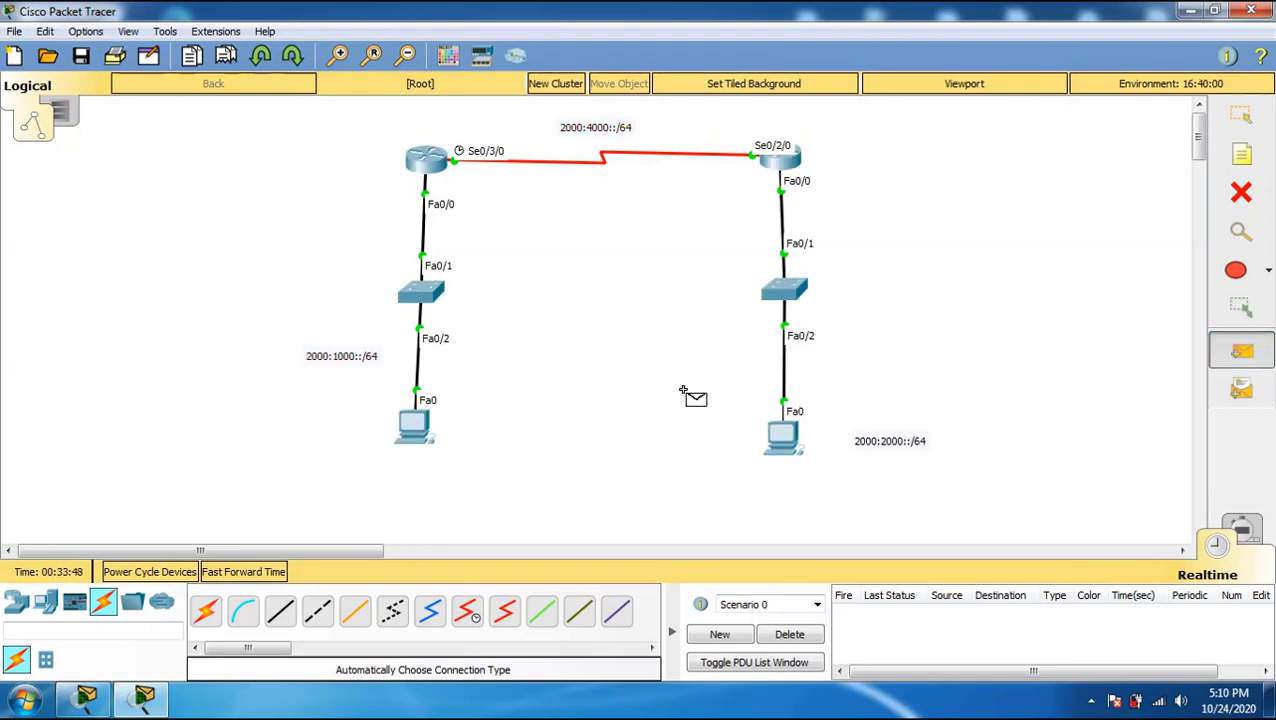
click(424, 432)
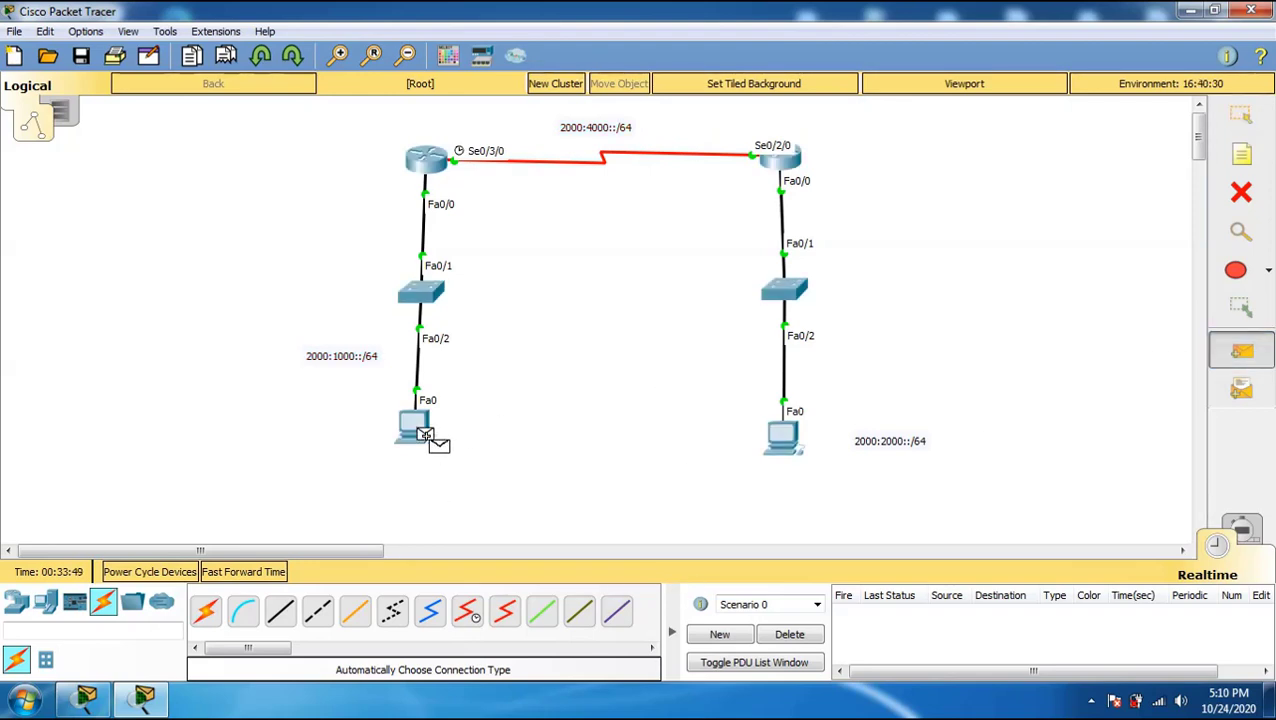
click(783, 435)
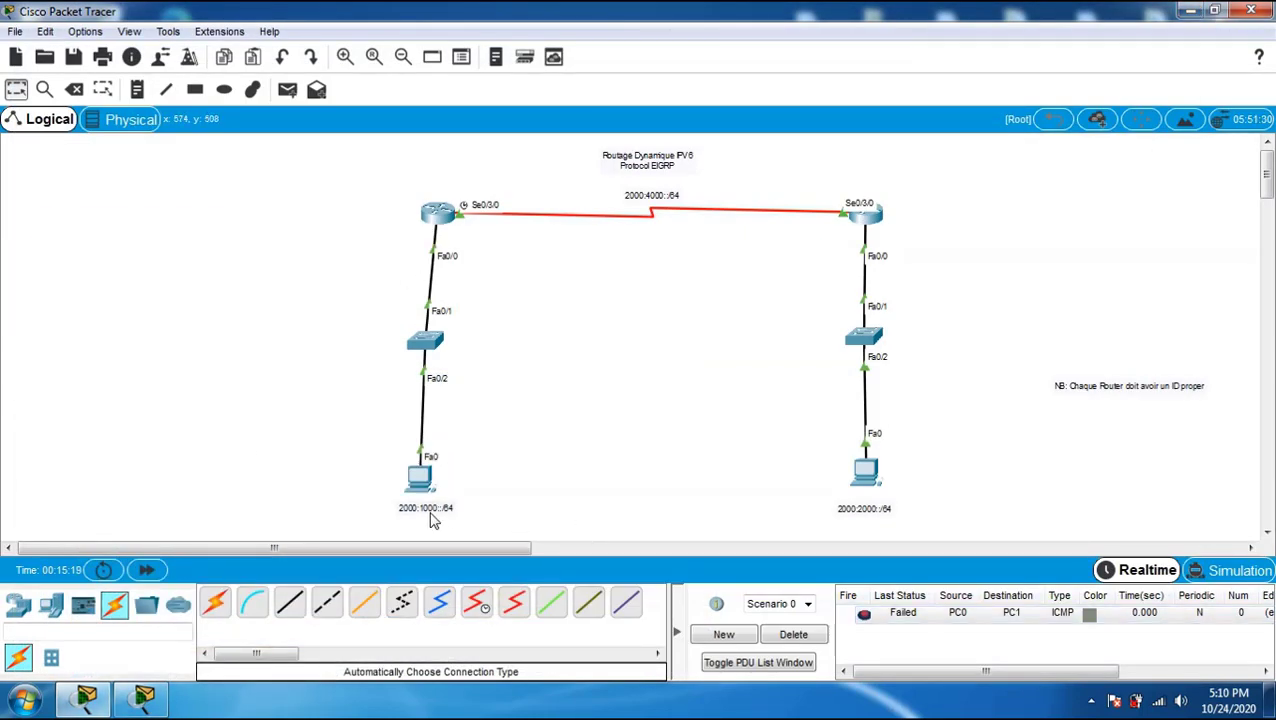
Step: In the EIGRP topology, copy PC1's IPv6 address from its IP configuration
click(864, 475)
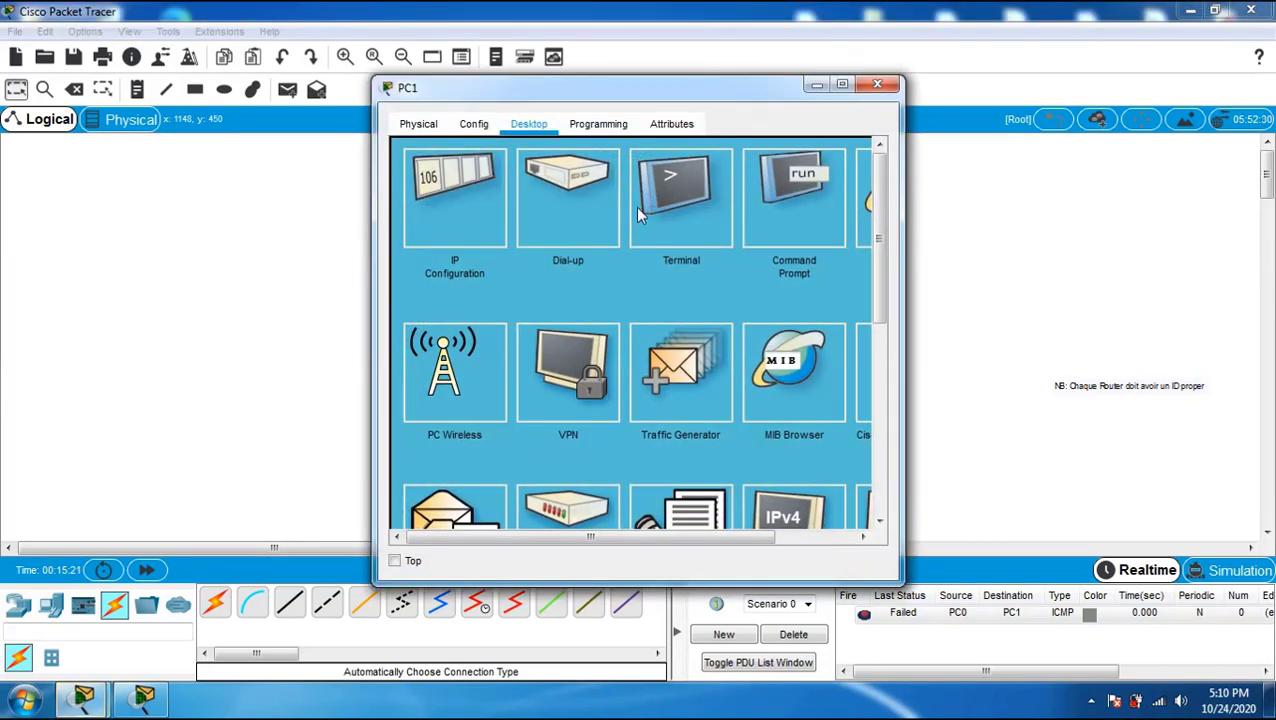
click(456, 196)
drag(641, 401, 430, 397)
key(ctrl+c)
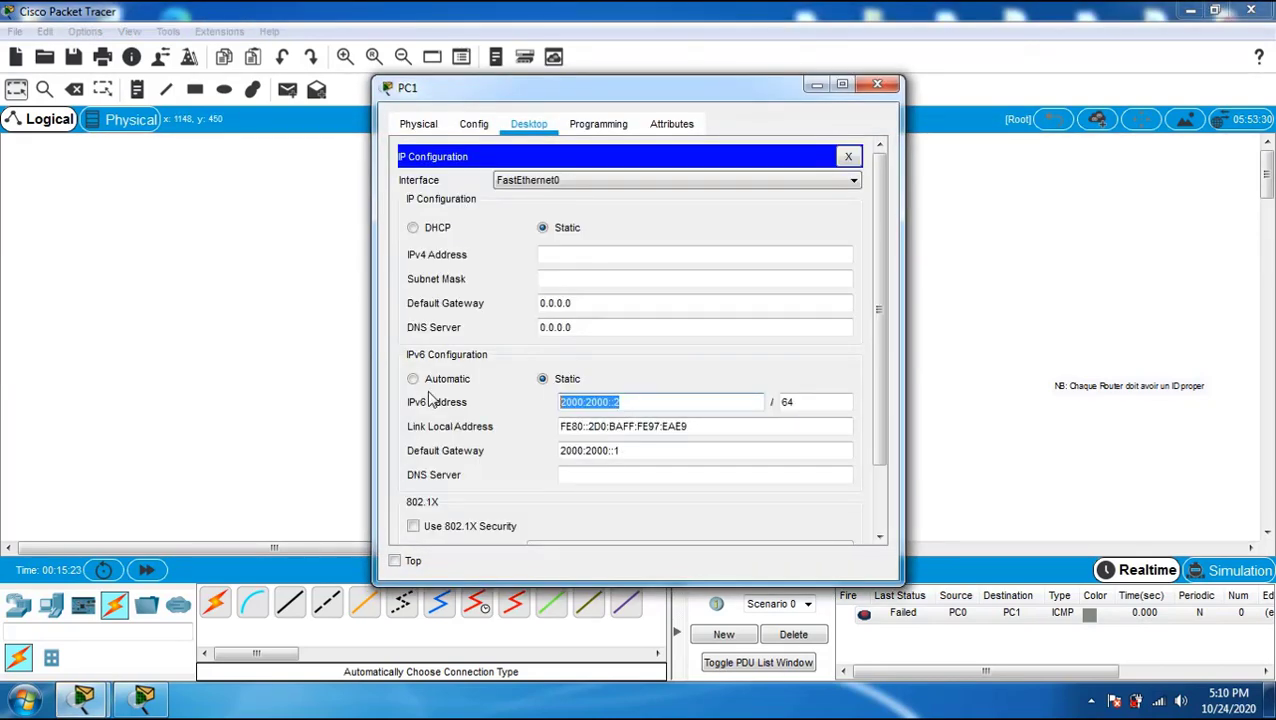
click(225, 373)
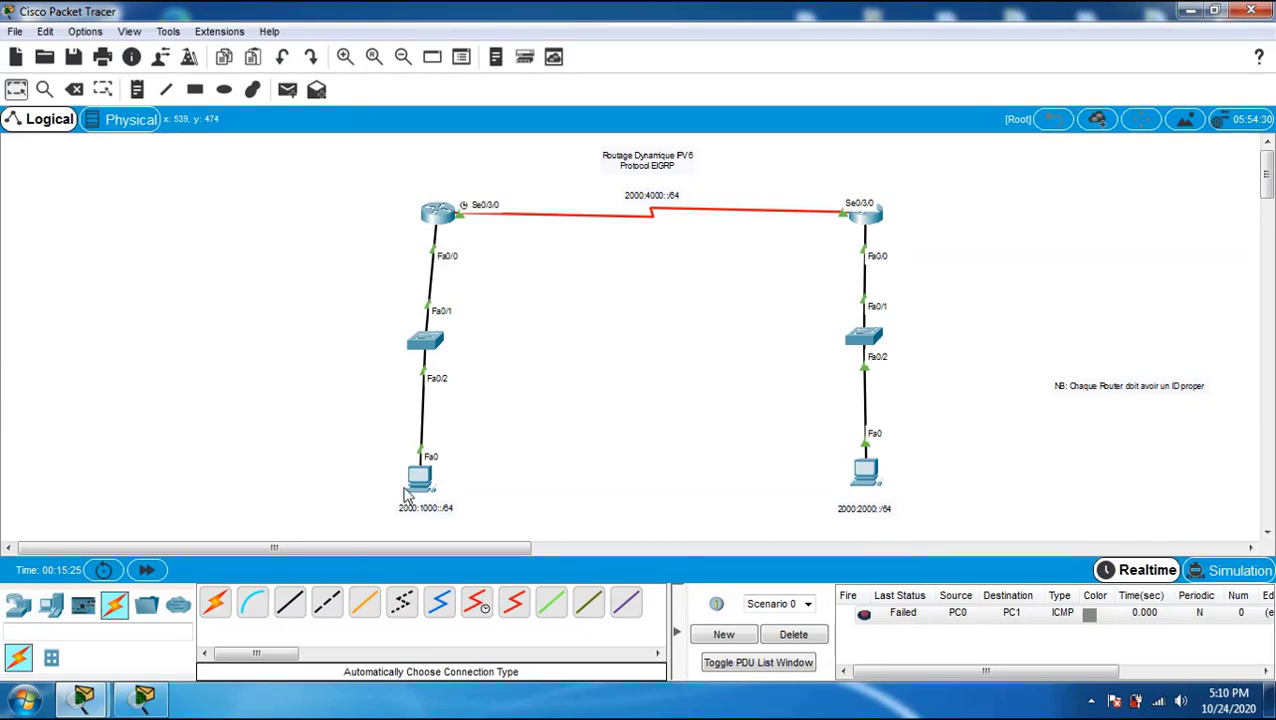
Step: Ping PC1 at 2000:2000::2 from PC0's command prompt and close PC0's window
click(412, 486)
click(672, 175)
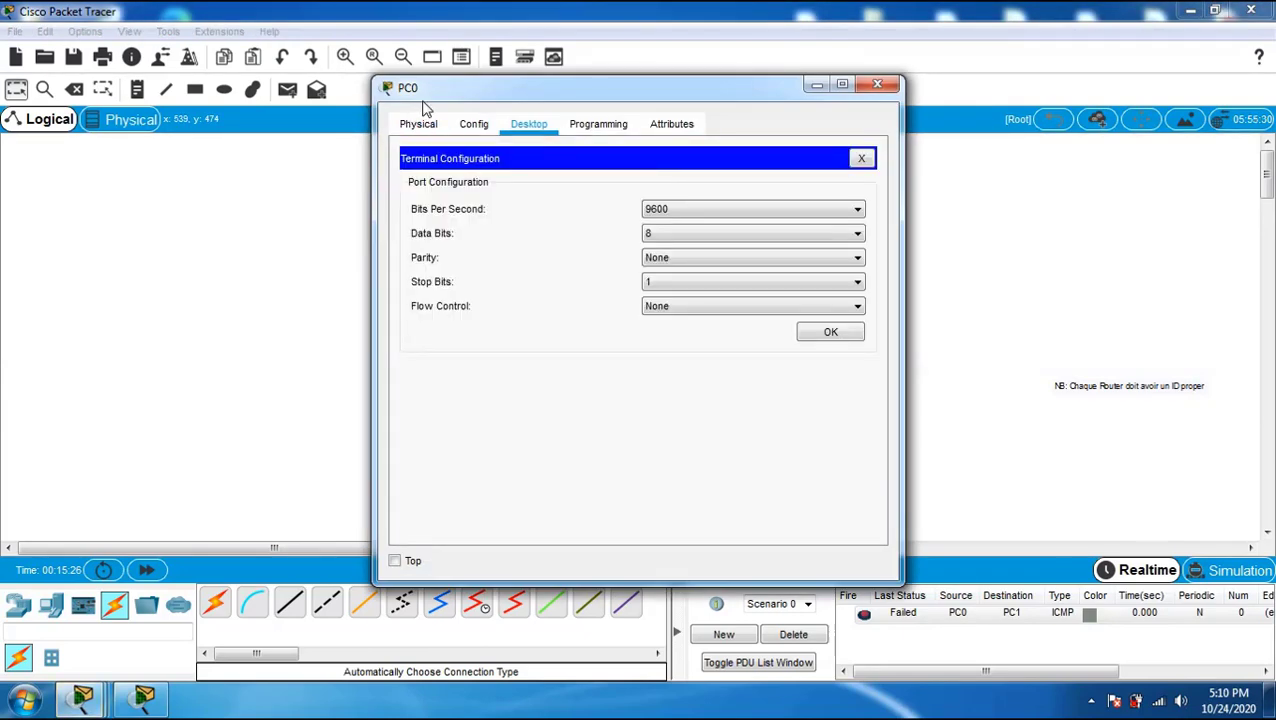
click(864, 157)
click(815, 219)
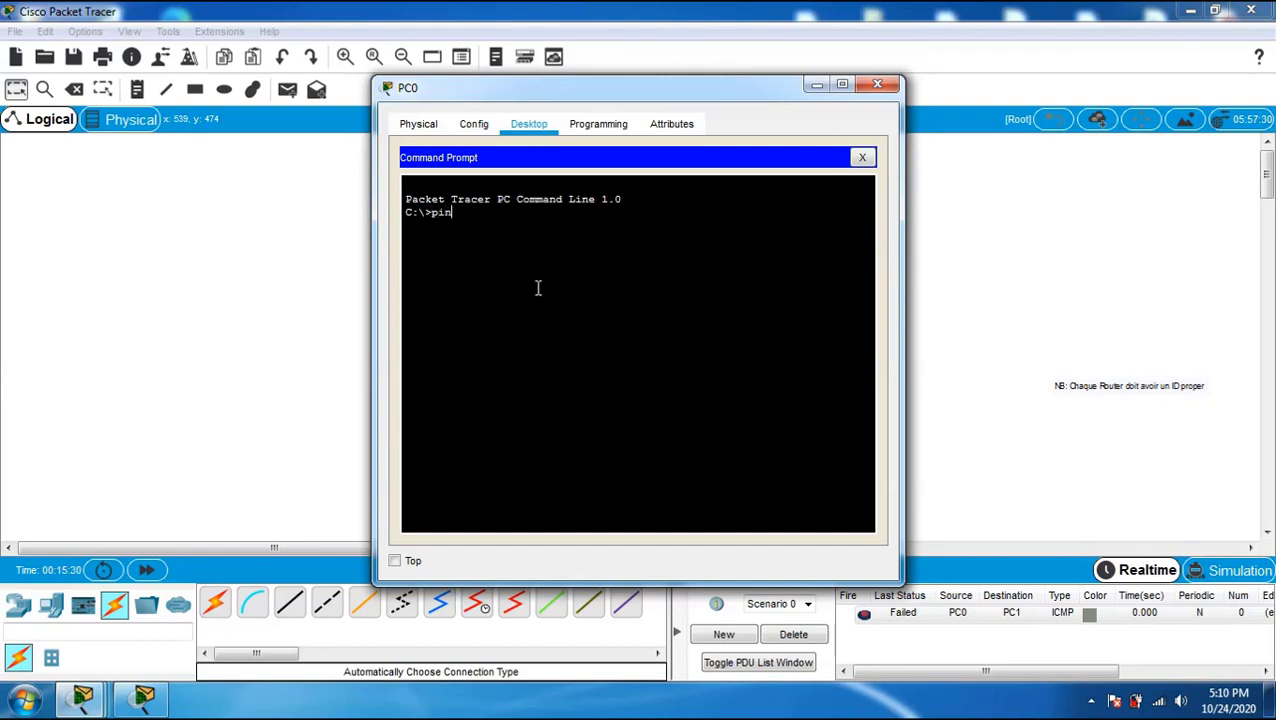
text(ping)
right_click(488, 220)
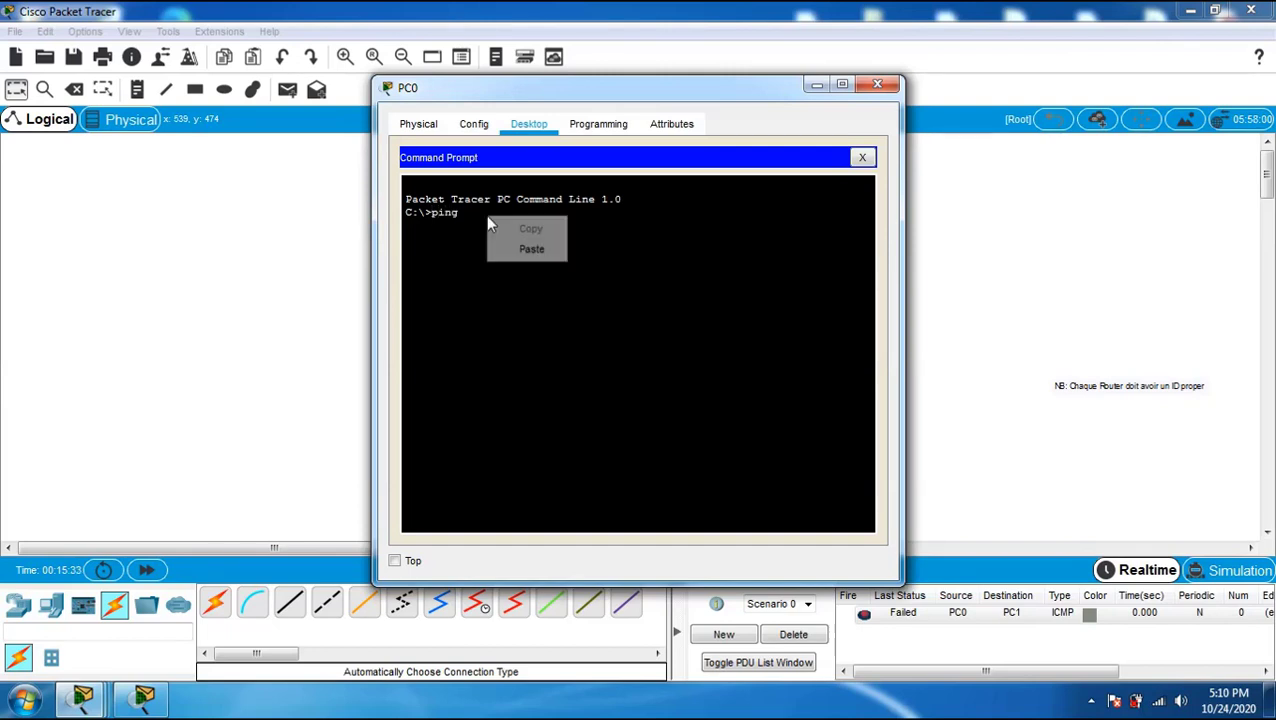
click(513, 251)
key(Return)
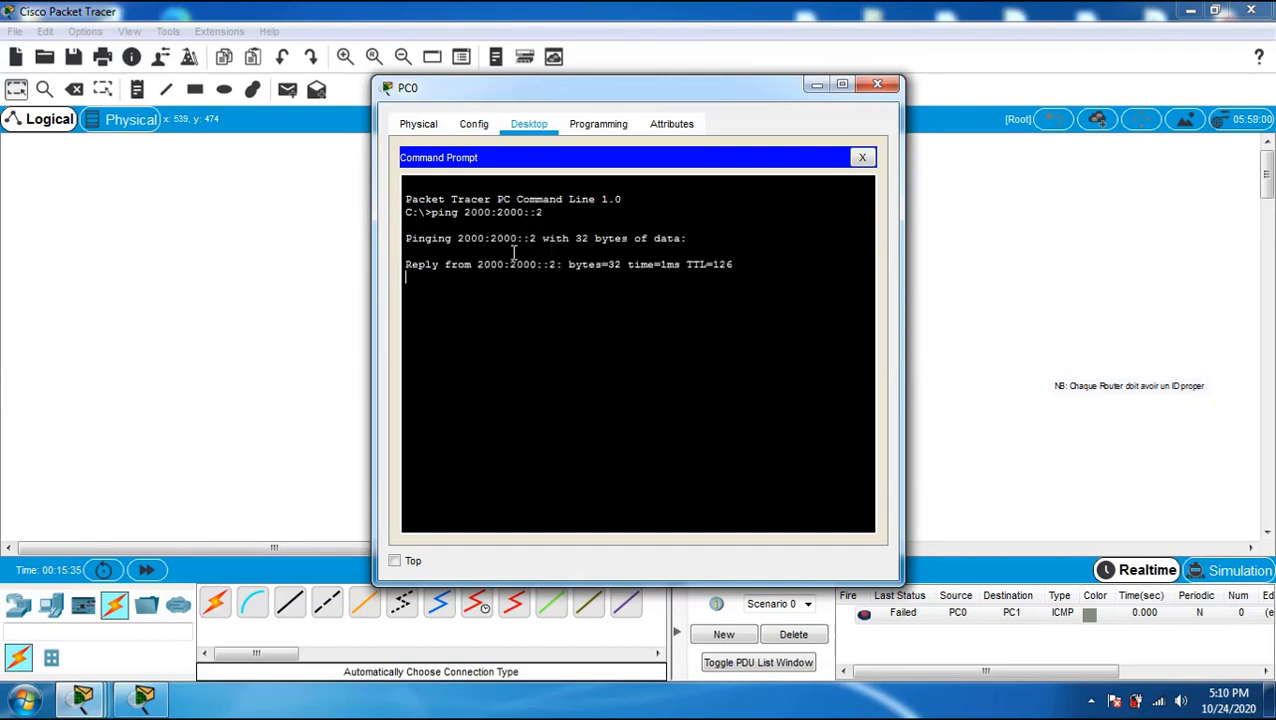
click(877, 84)
Step: Copy PC0's IPv6 address from its IP configuration and close PC0's window
click(419, 490)
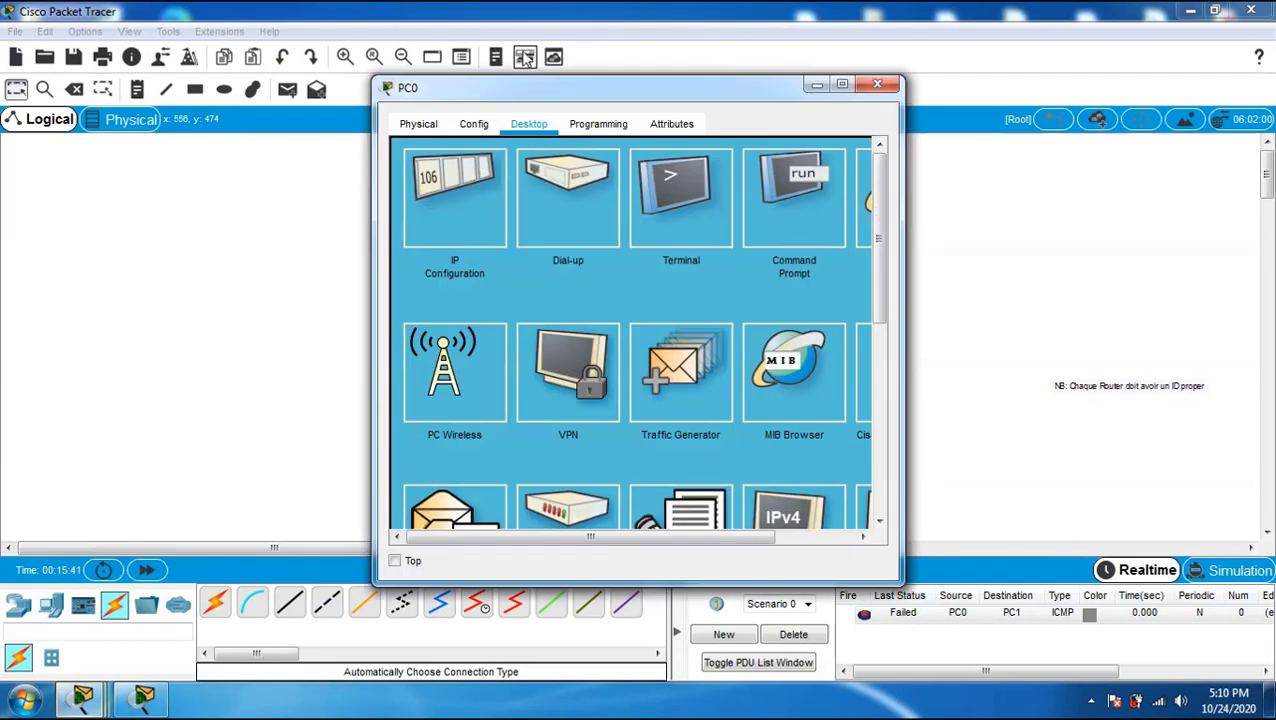
click(440, 200)
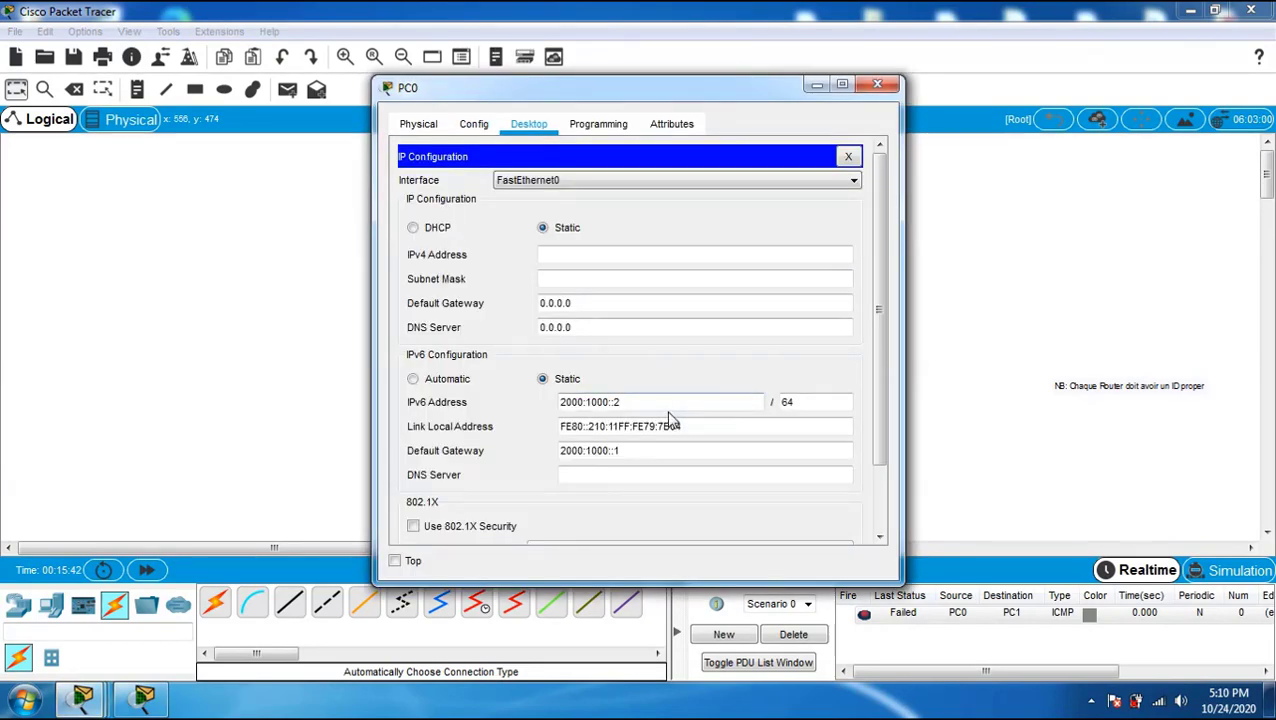
drag(625, 402, 456, 386)
right_click(592, 418)
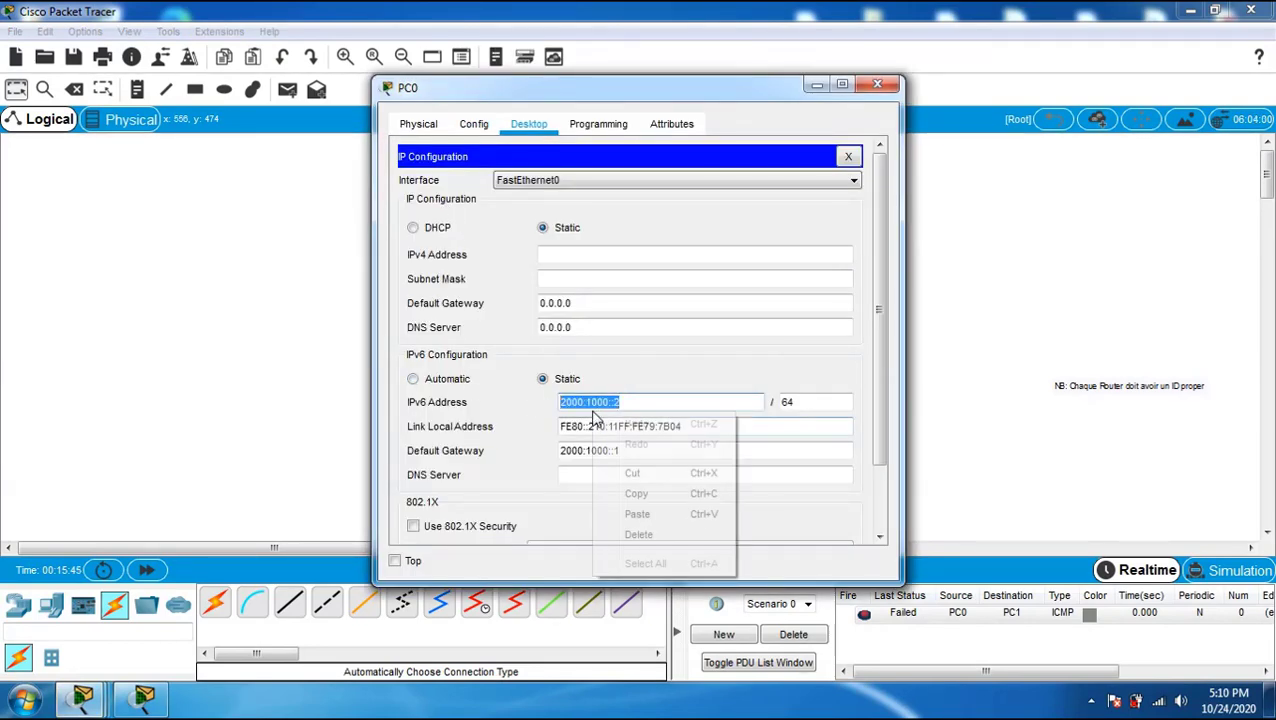
click(668, 494)
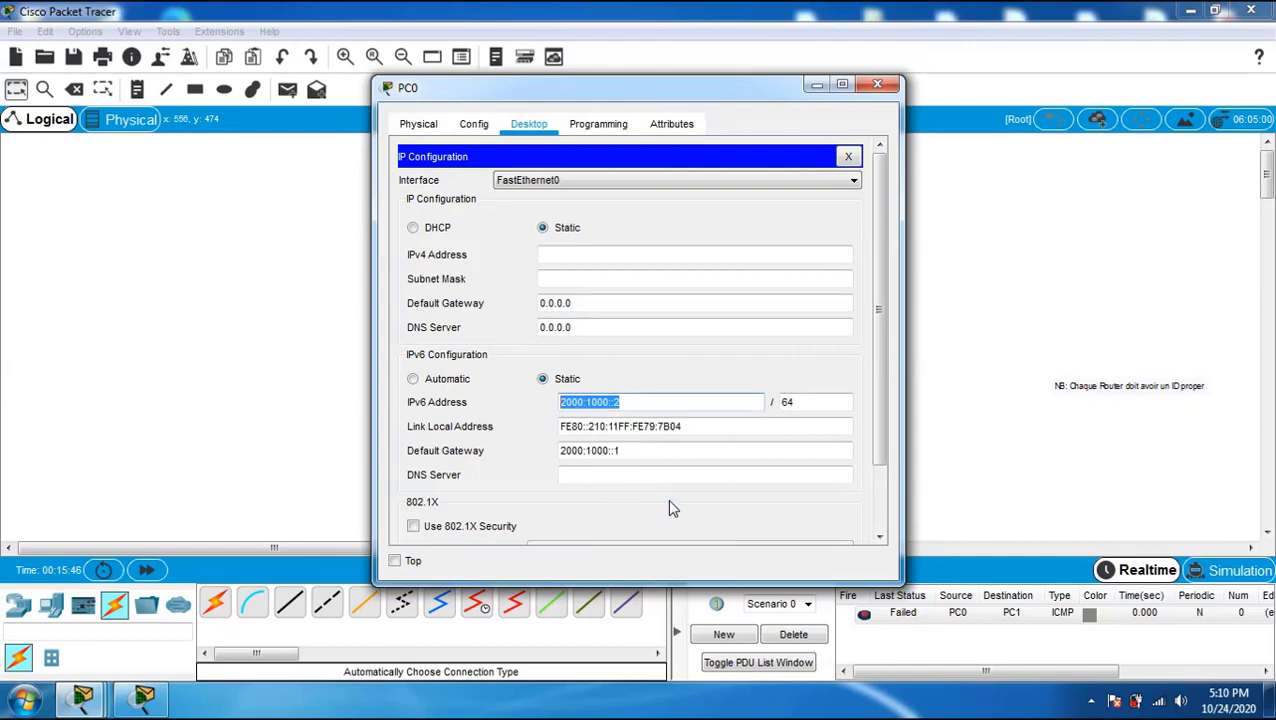
click(877, 84)
Step: Ping PC0 at 2000:1000::2 from PC1's command prompt and close PC1's window
click(877, 482)
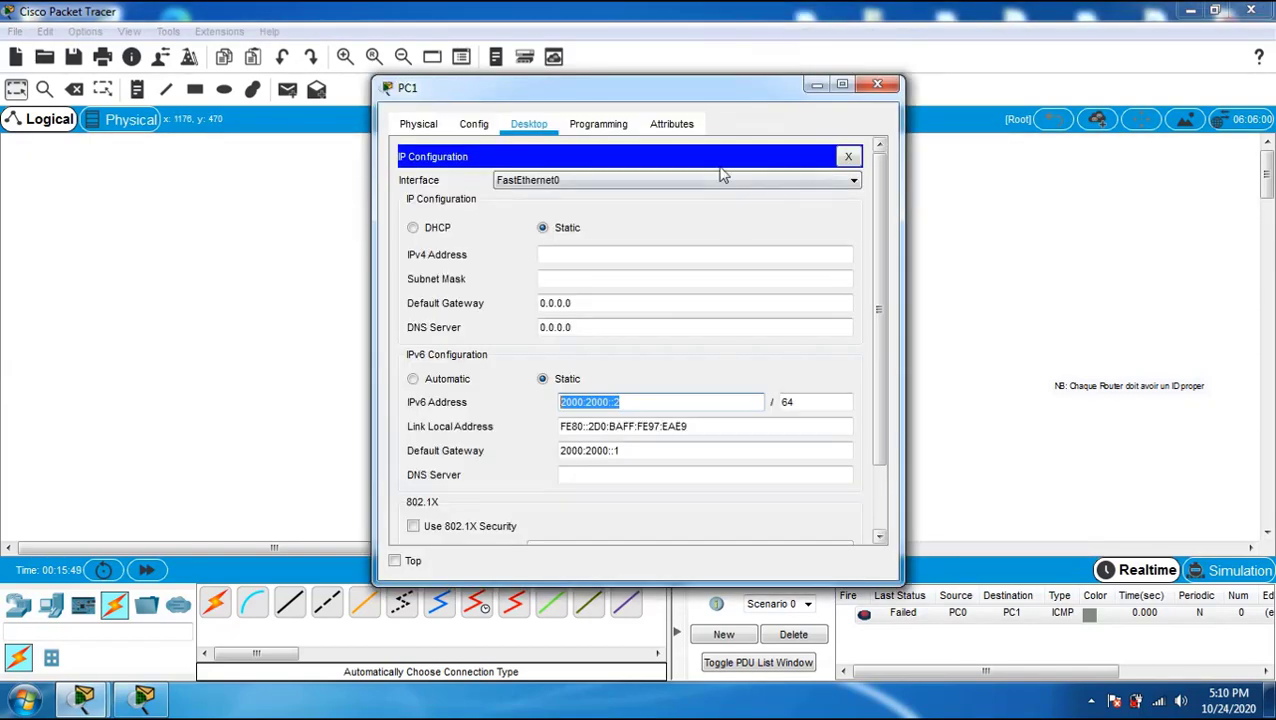
click(848, 156)
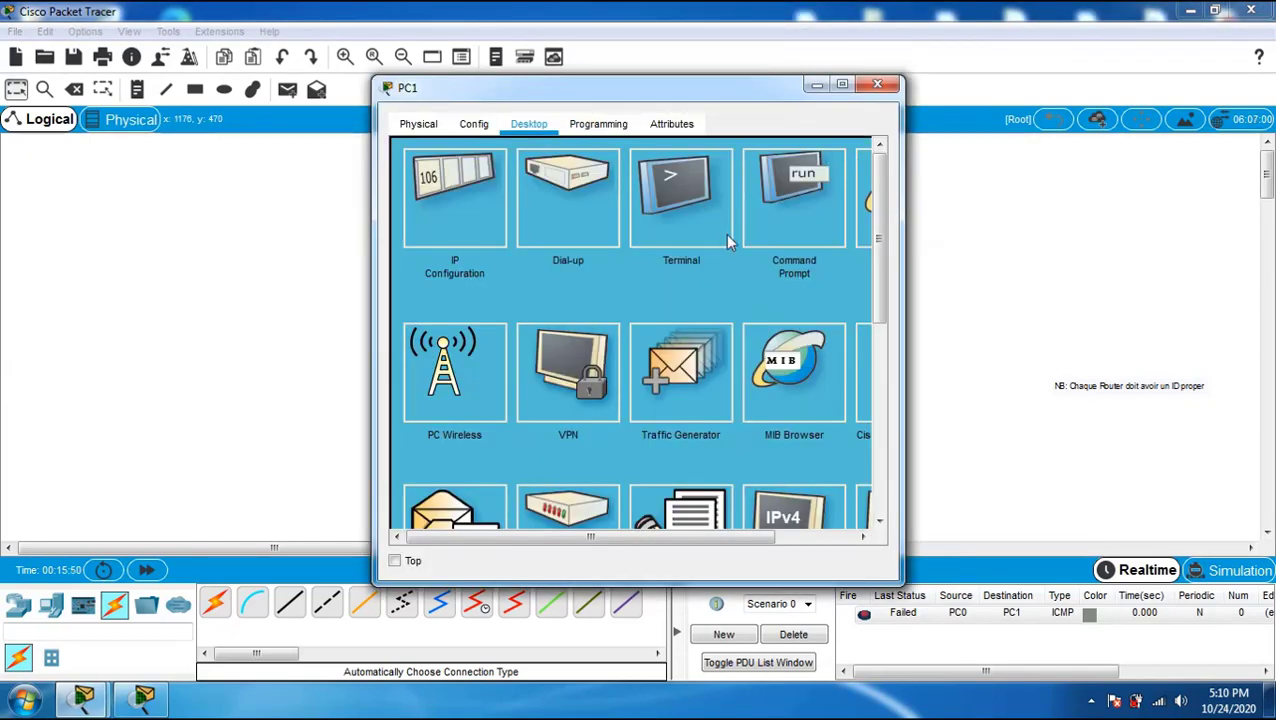
click(798, 219)
text(pi)
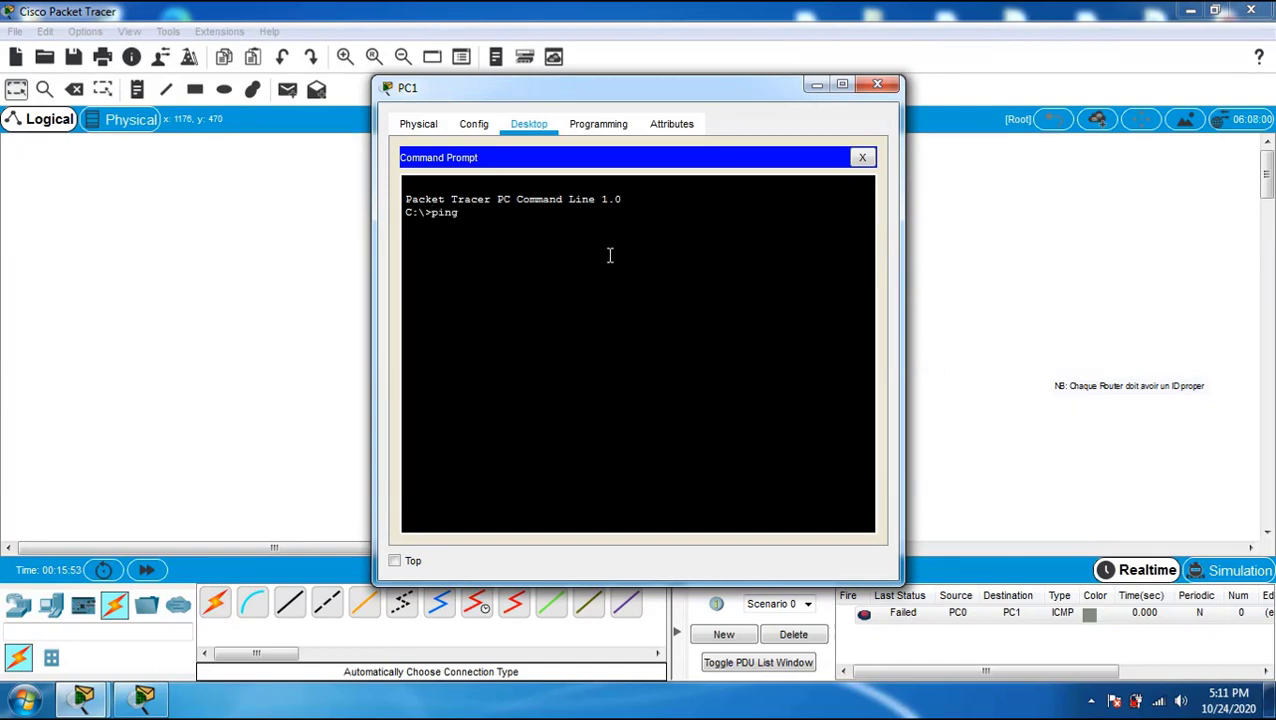
text(ng)
right_click(496, 224)
click(521, 256)
key(Return)
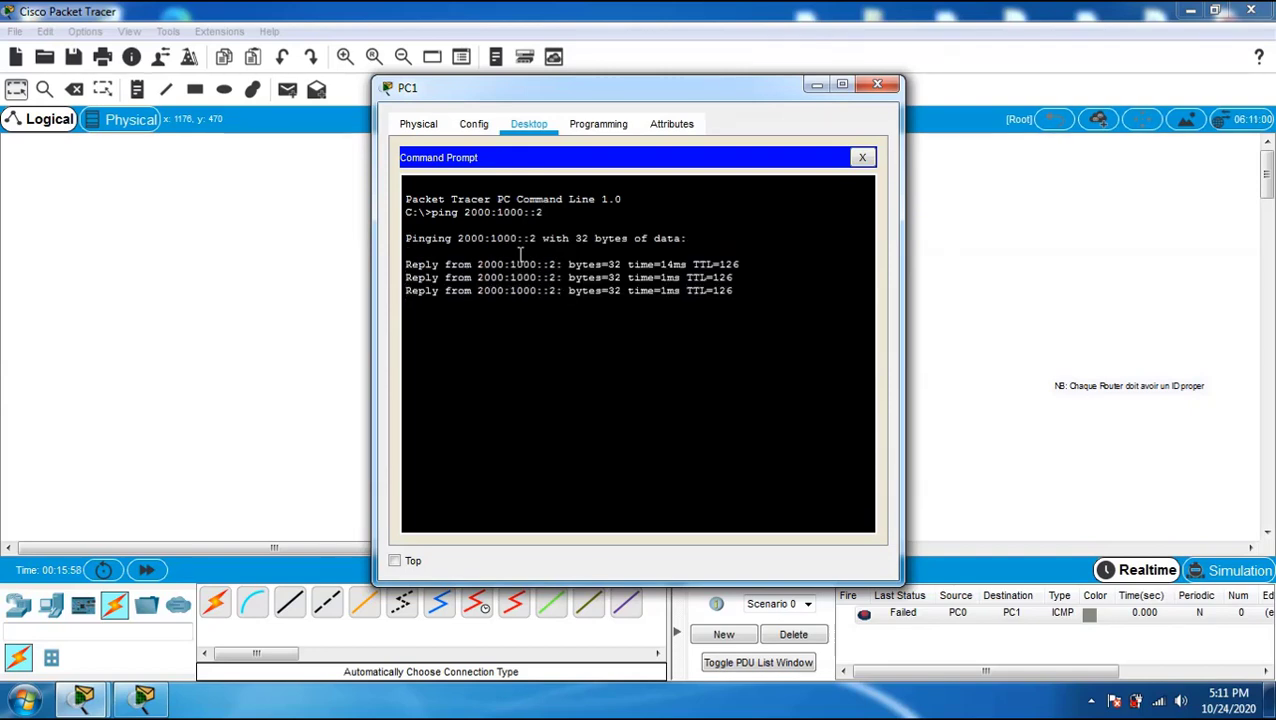
click(876, 86)
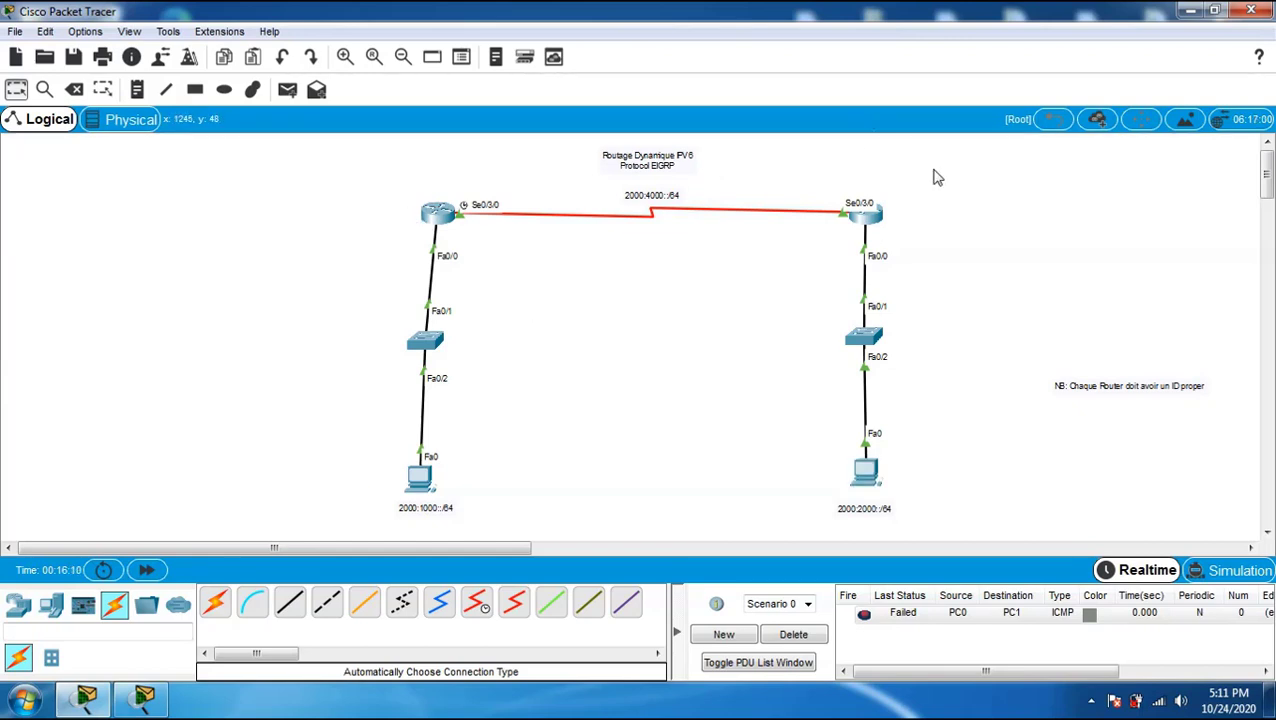
drag(935, 170, 306, 511)
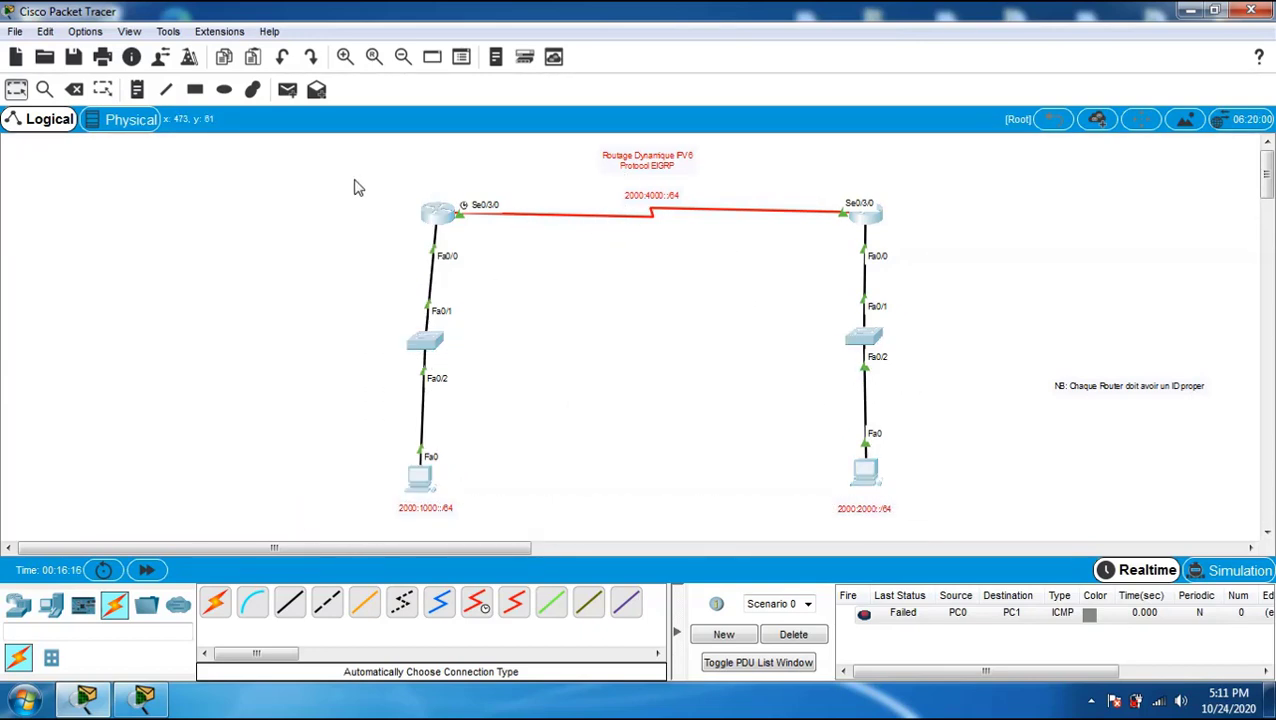
drag(354, 181, 1162, 540)
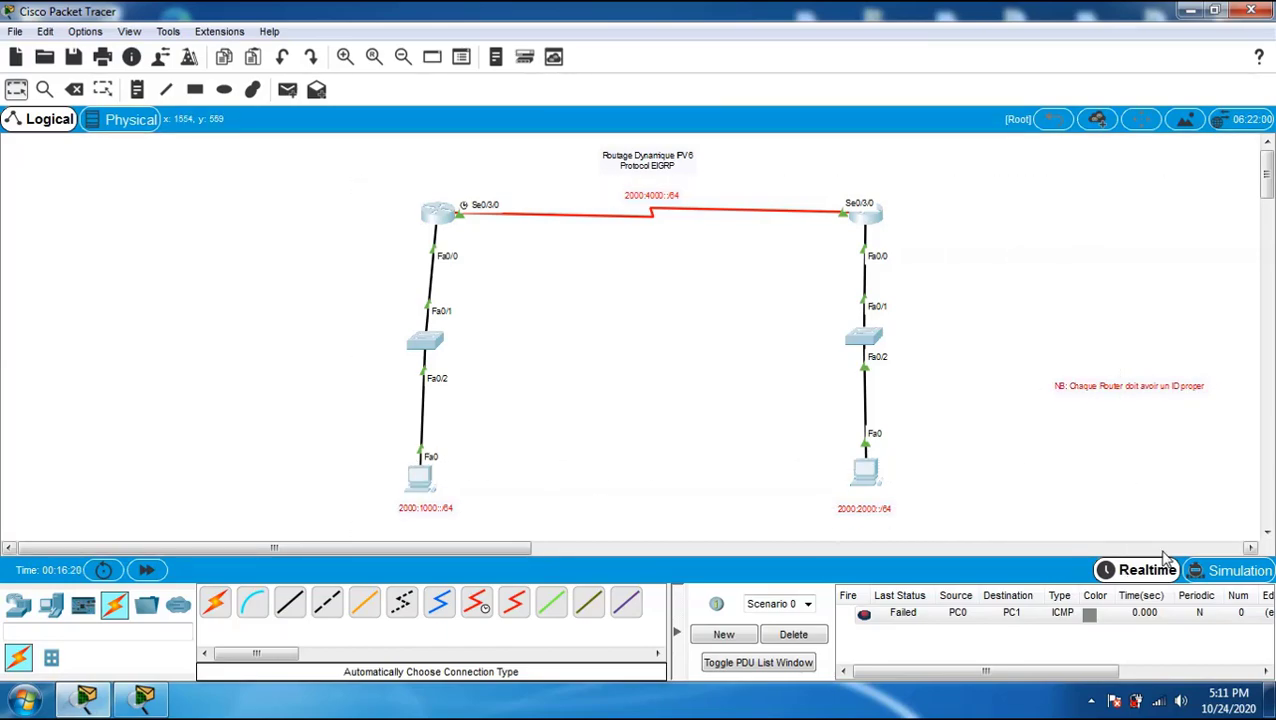